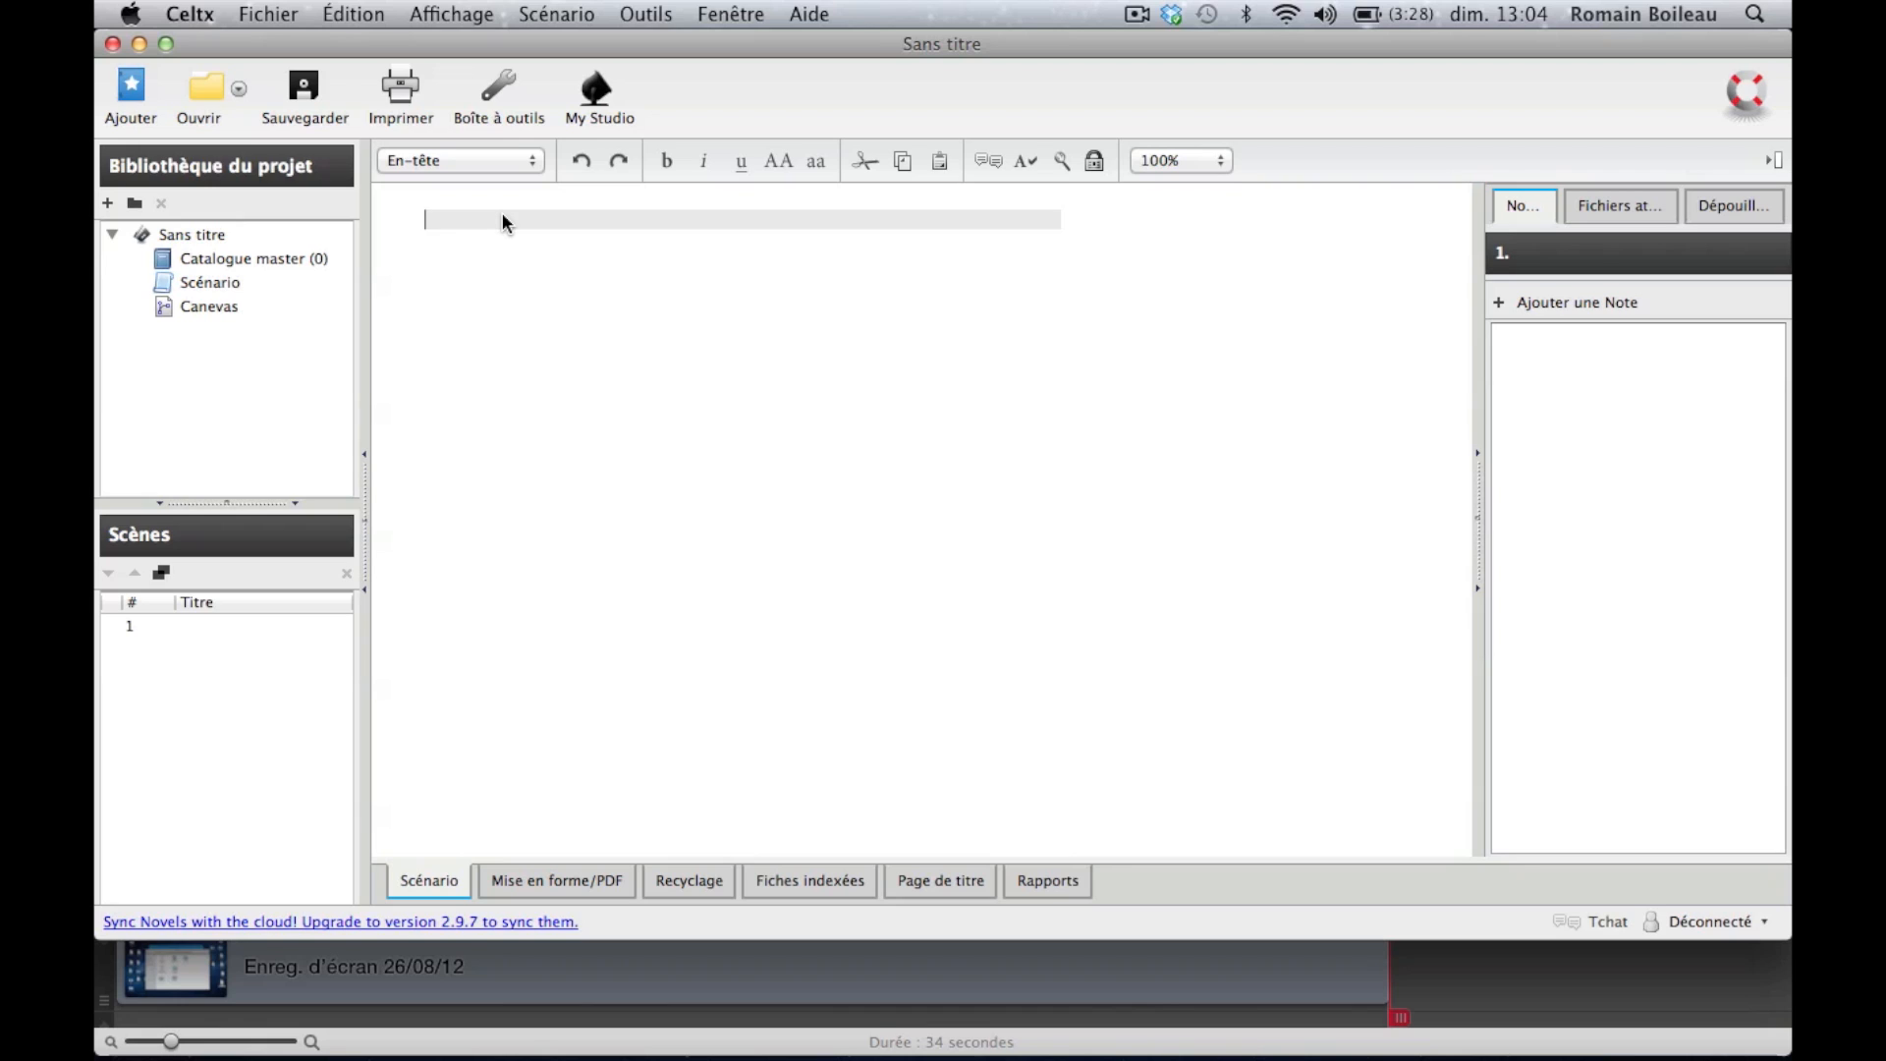
Step: Write the scene heading "INT.JOUR.CHAMBRE DE MATHIS" on the first line of the script
type("IN")
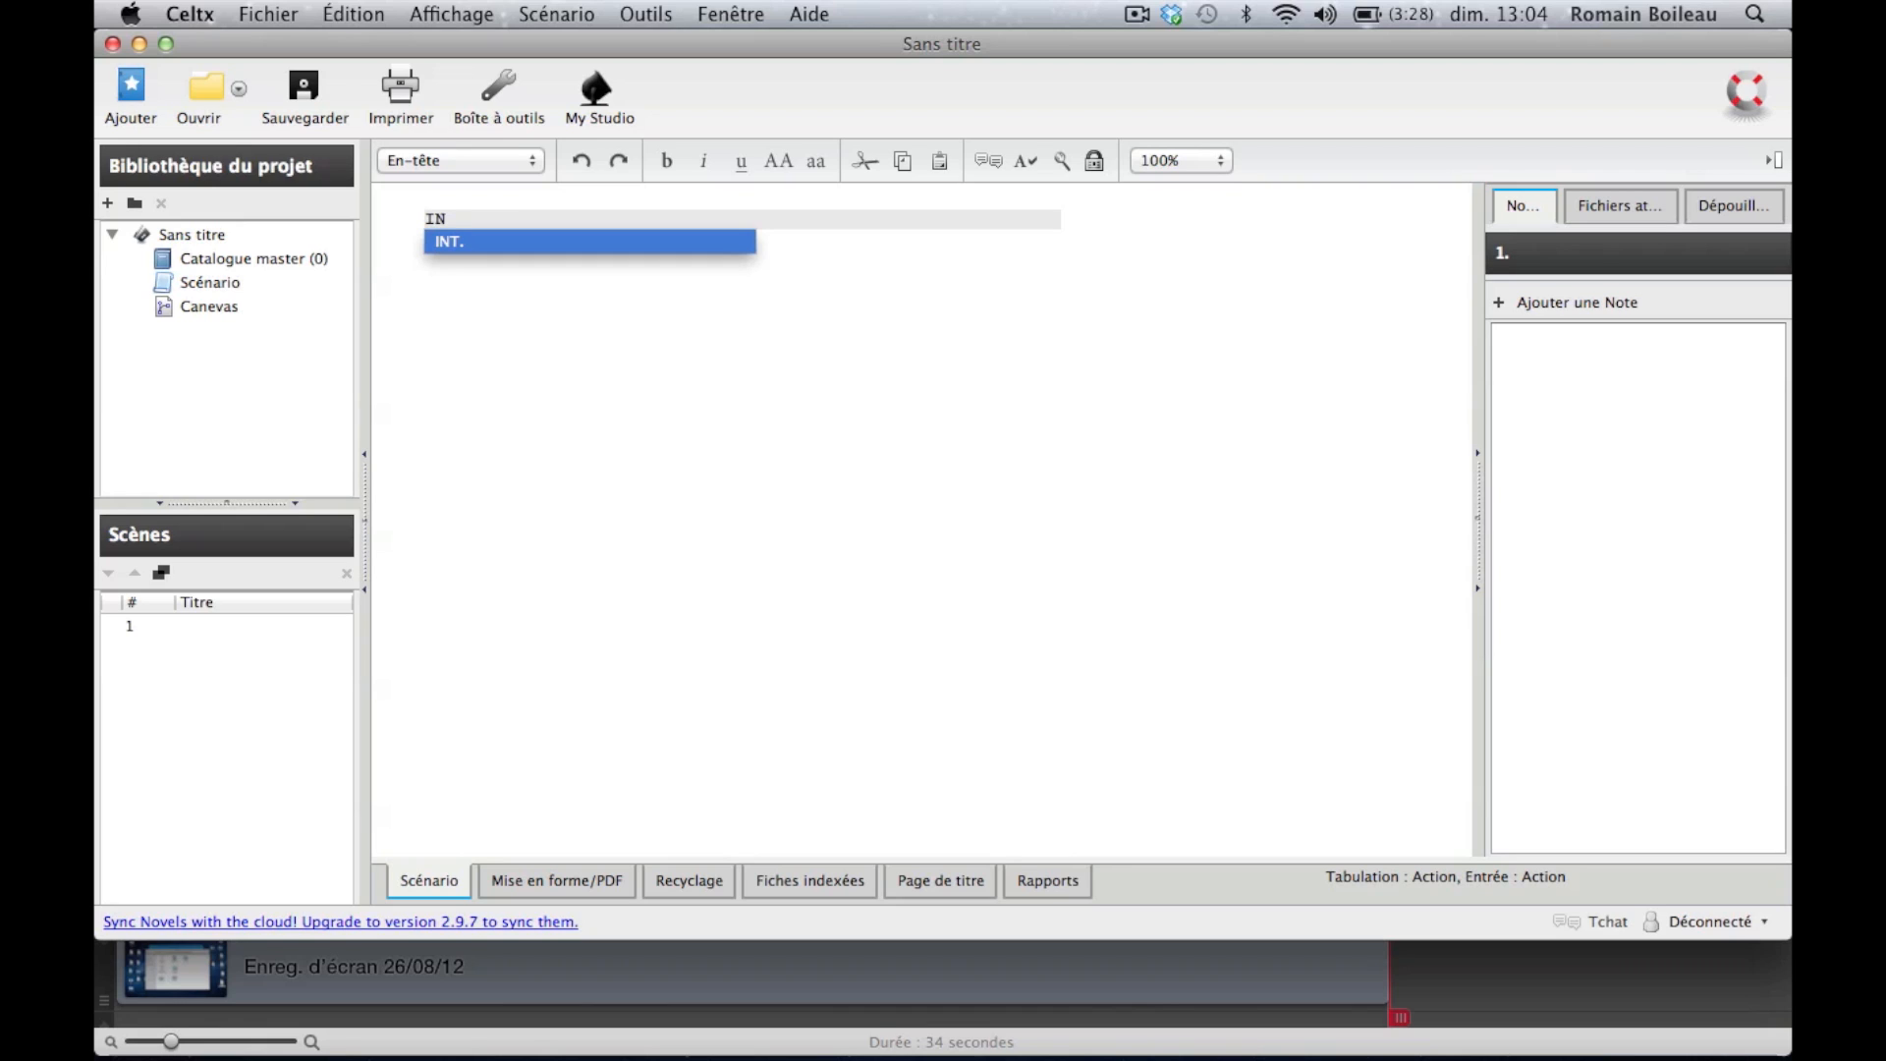
type("T.JOUR")
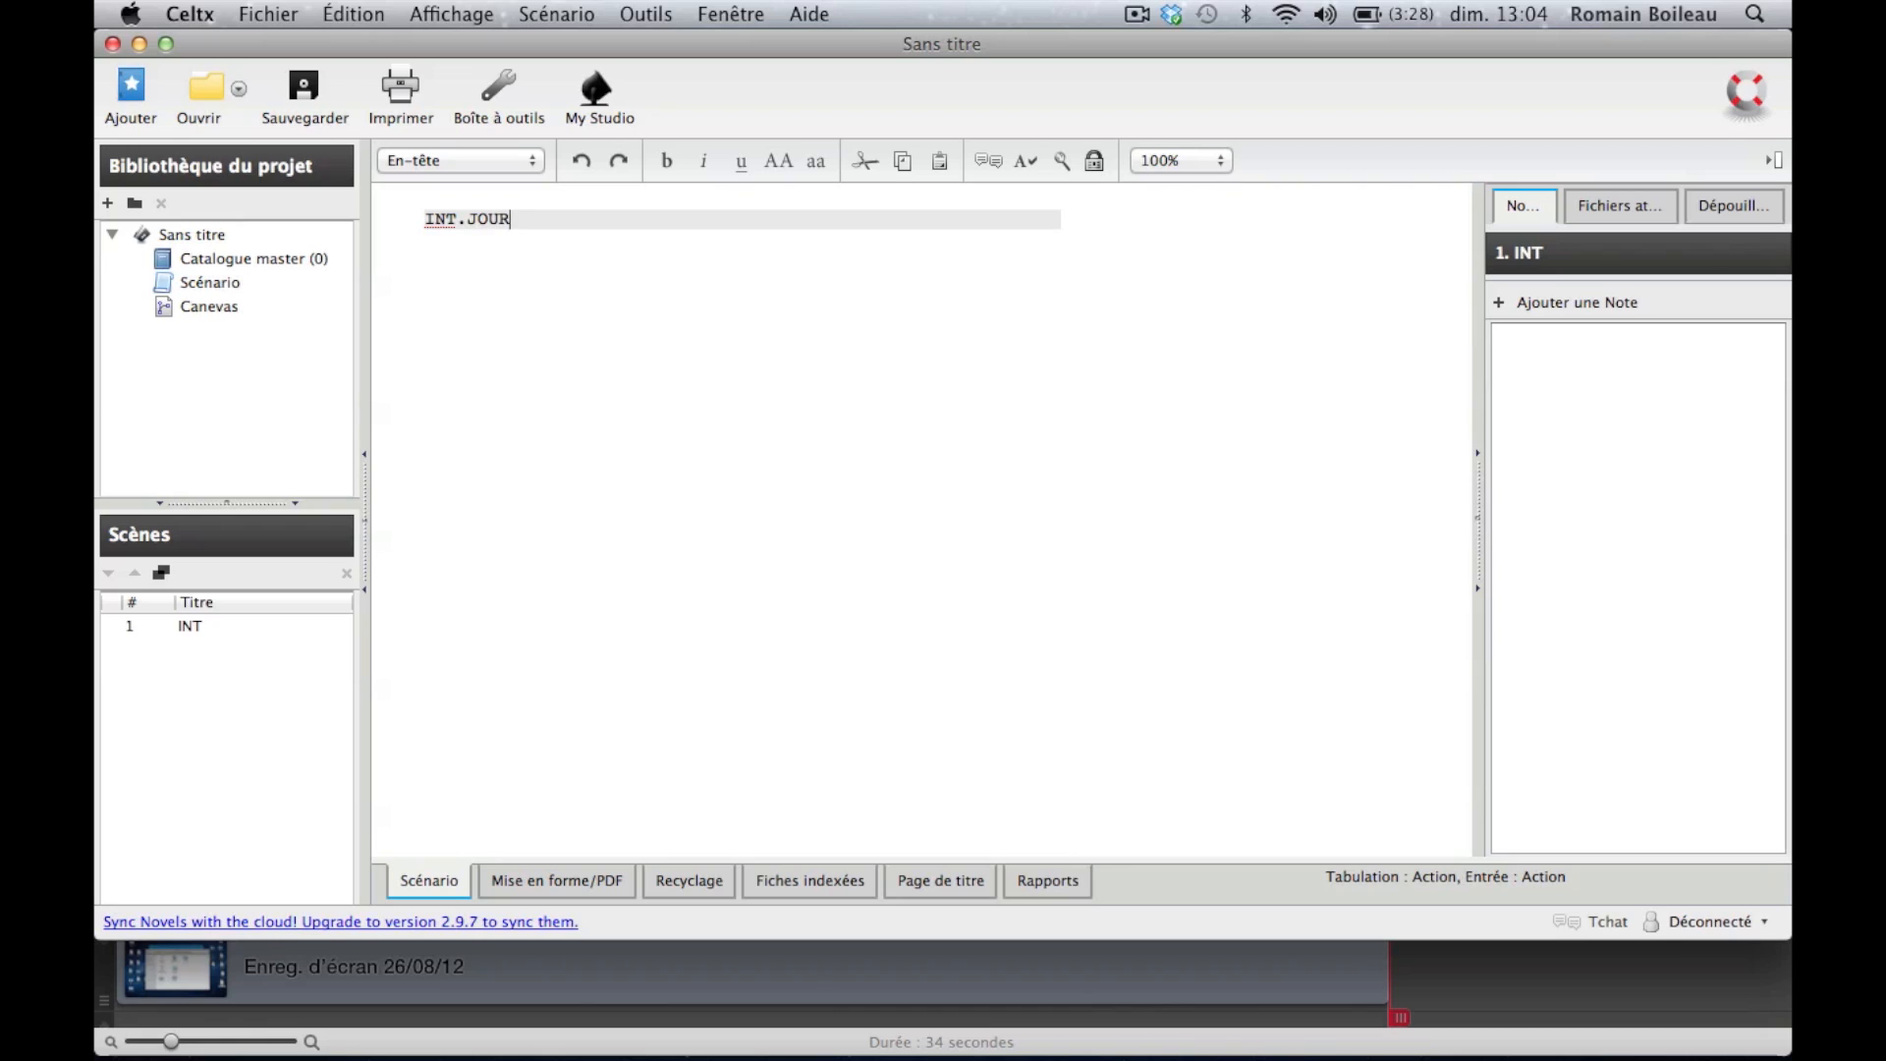
type(".CHAMBRE DE MATHI")
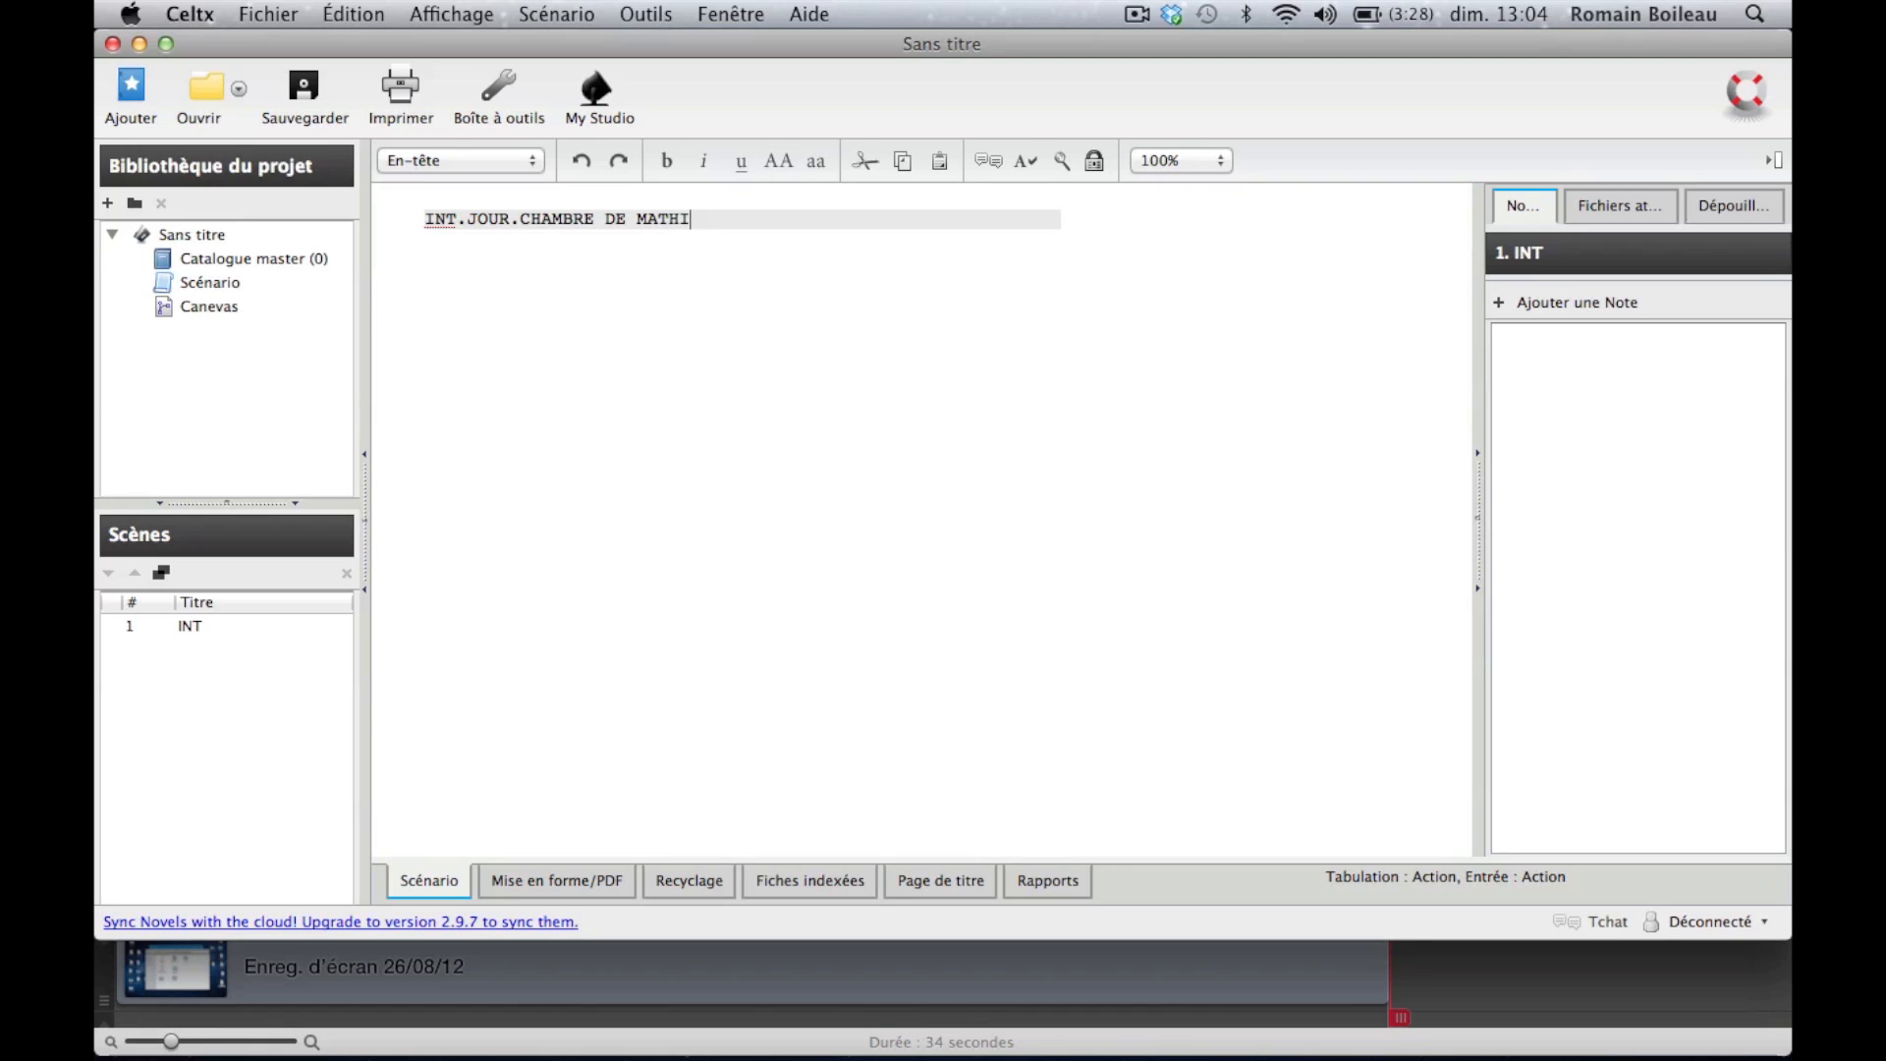
type("S")
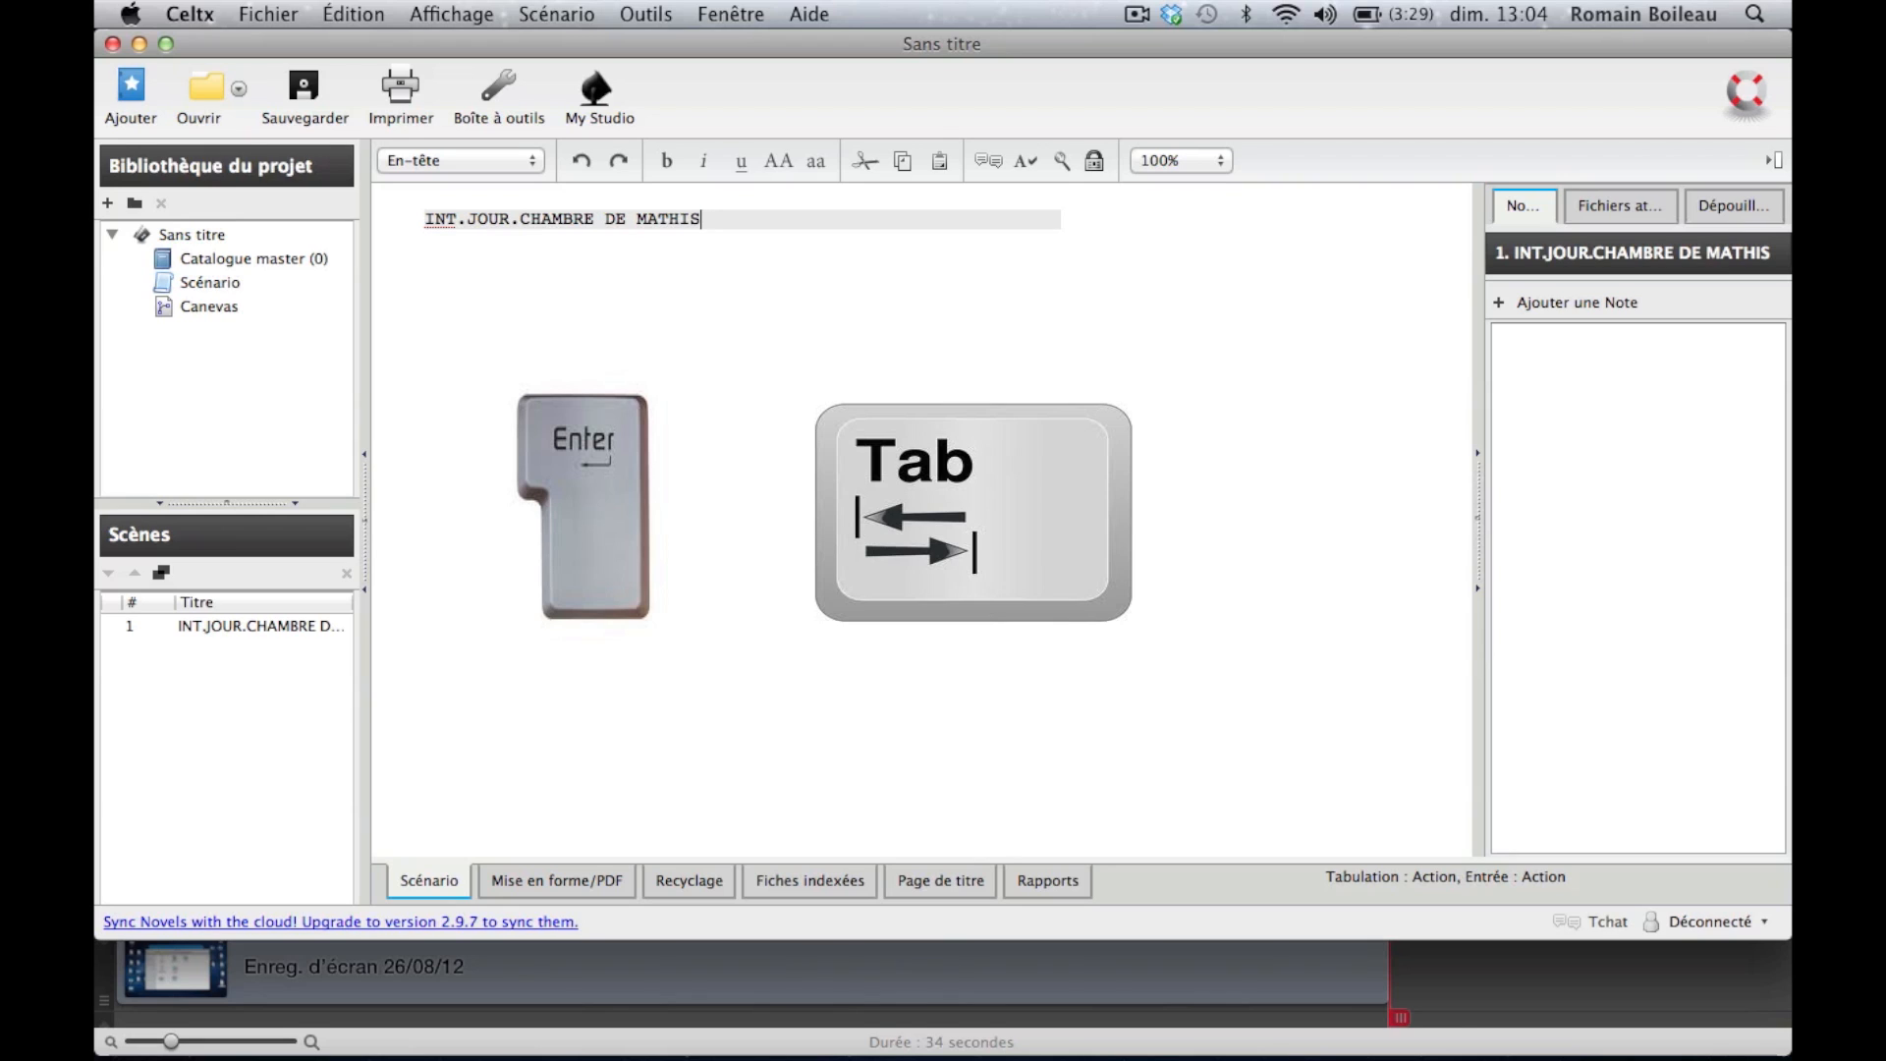
left_click(462, 159)
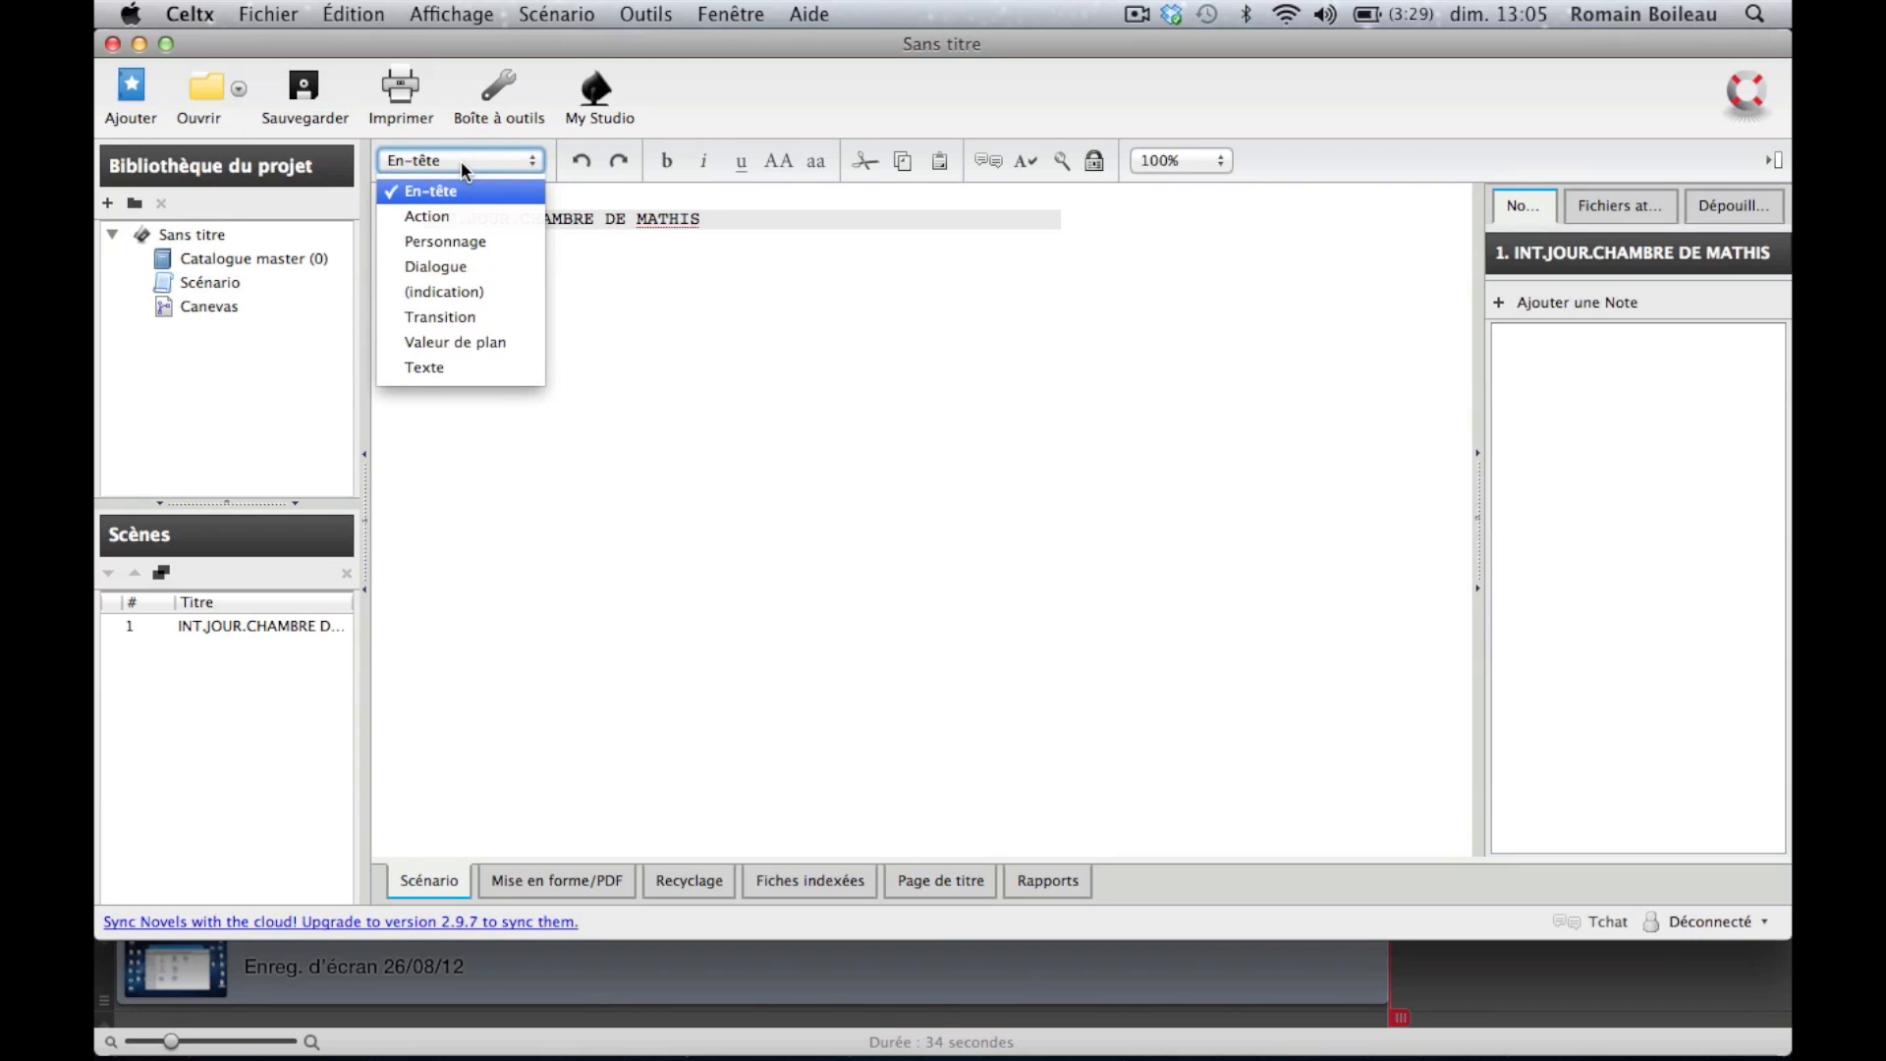
left_click(702, 260)
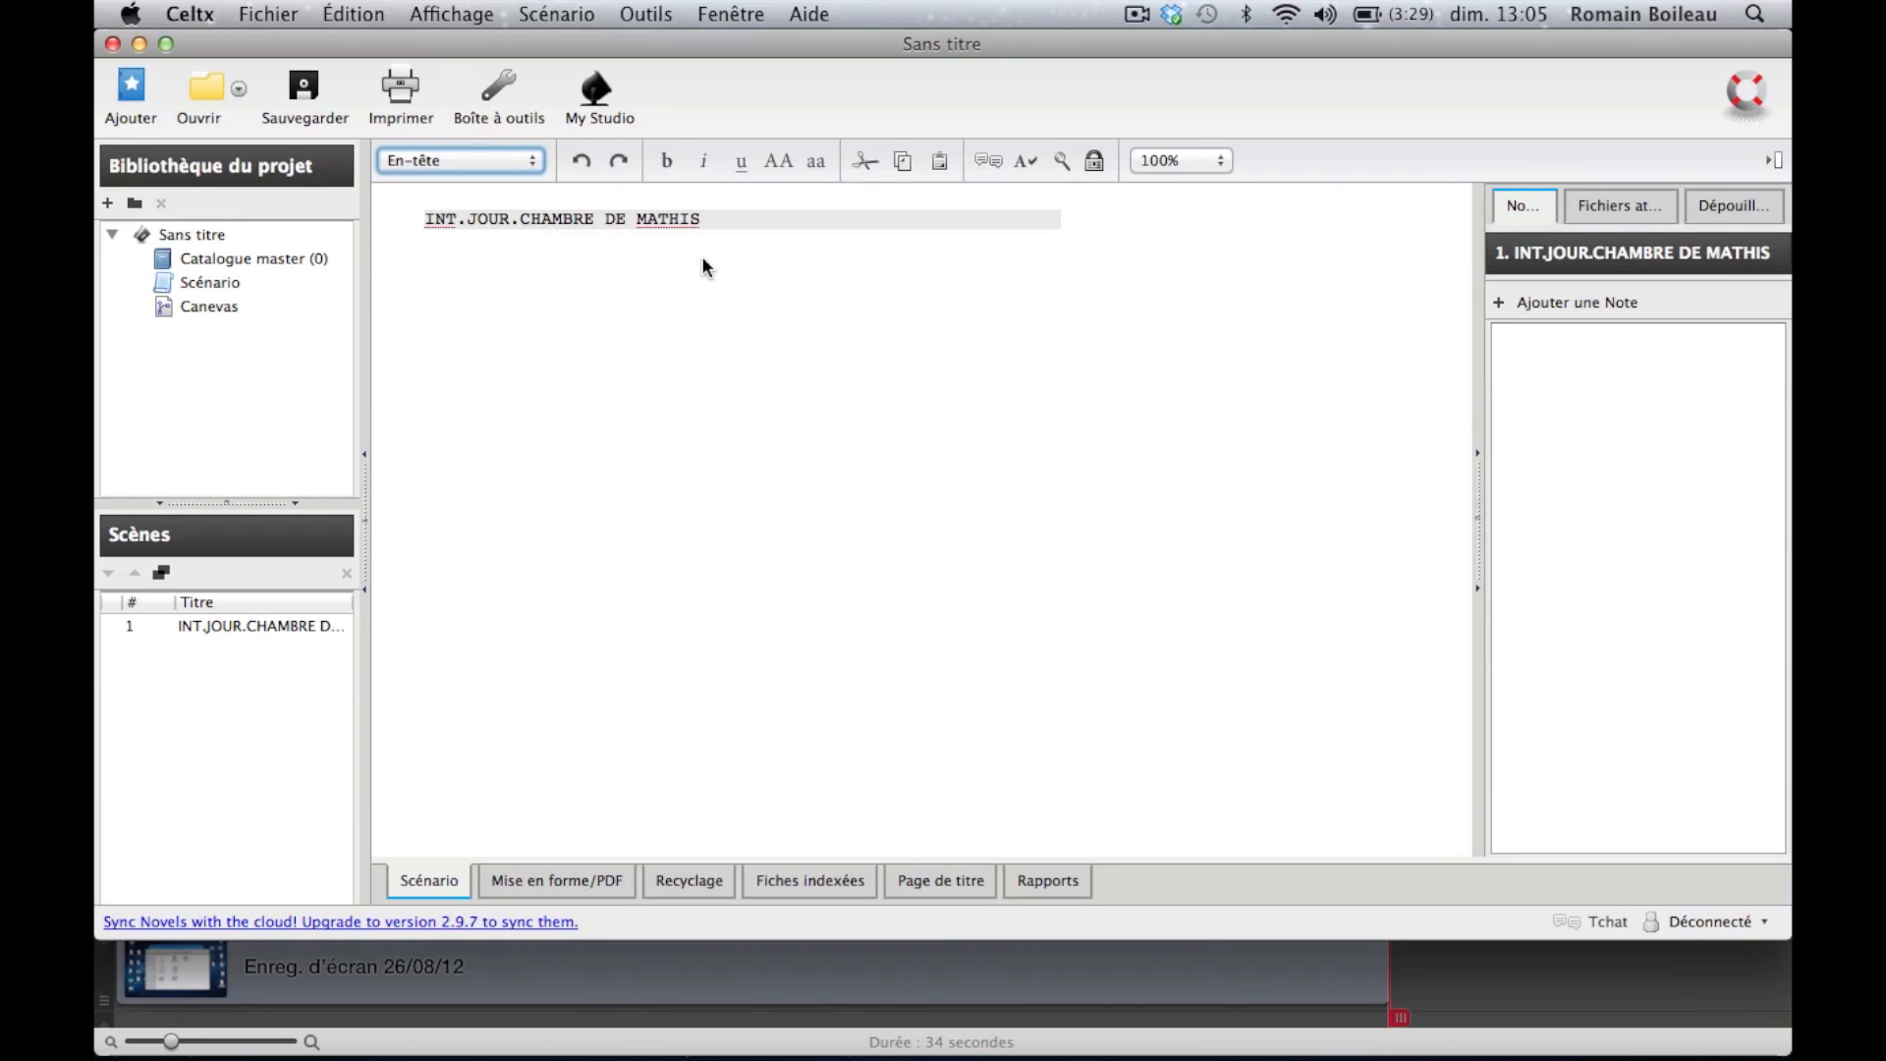
left_click(729, 230)
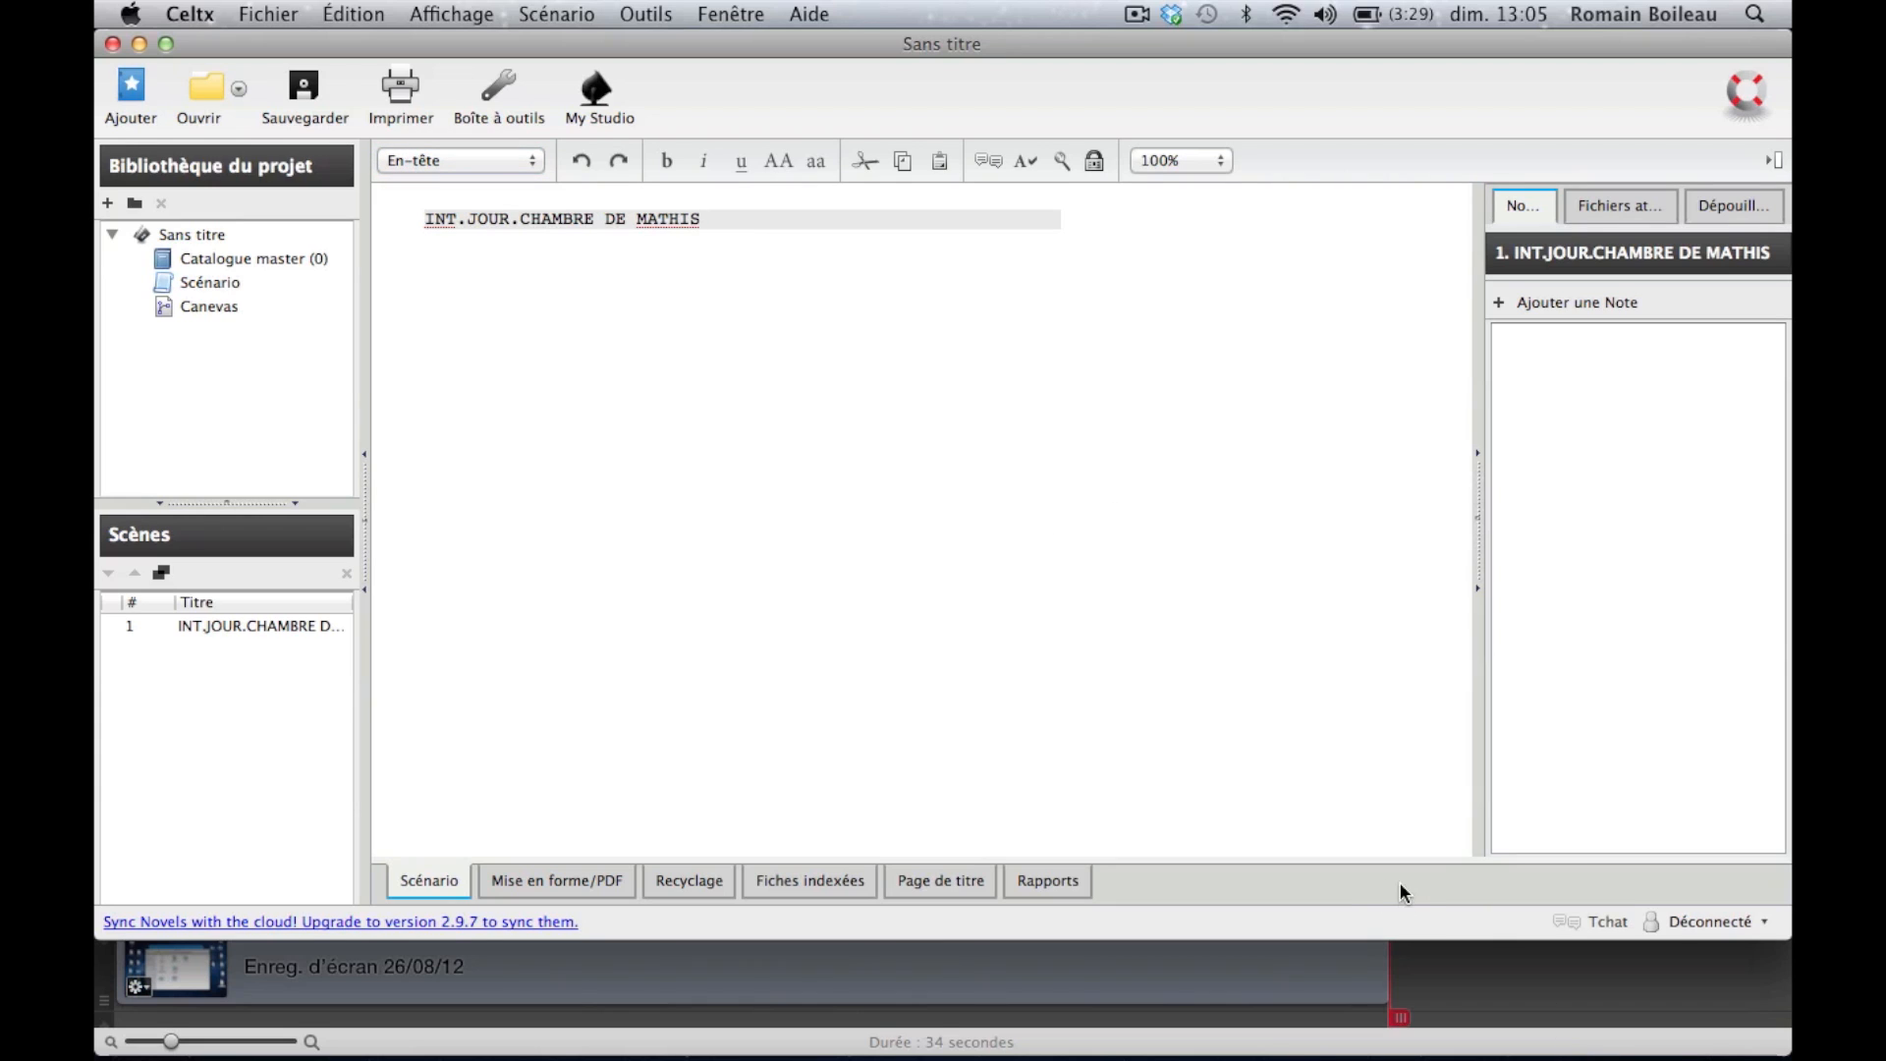
Step: Add an Action line below the scene heading reading "Mathis lis un livre pendant que Sarah joue à la console"
left_click(727, 207)
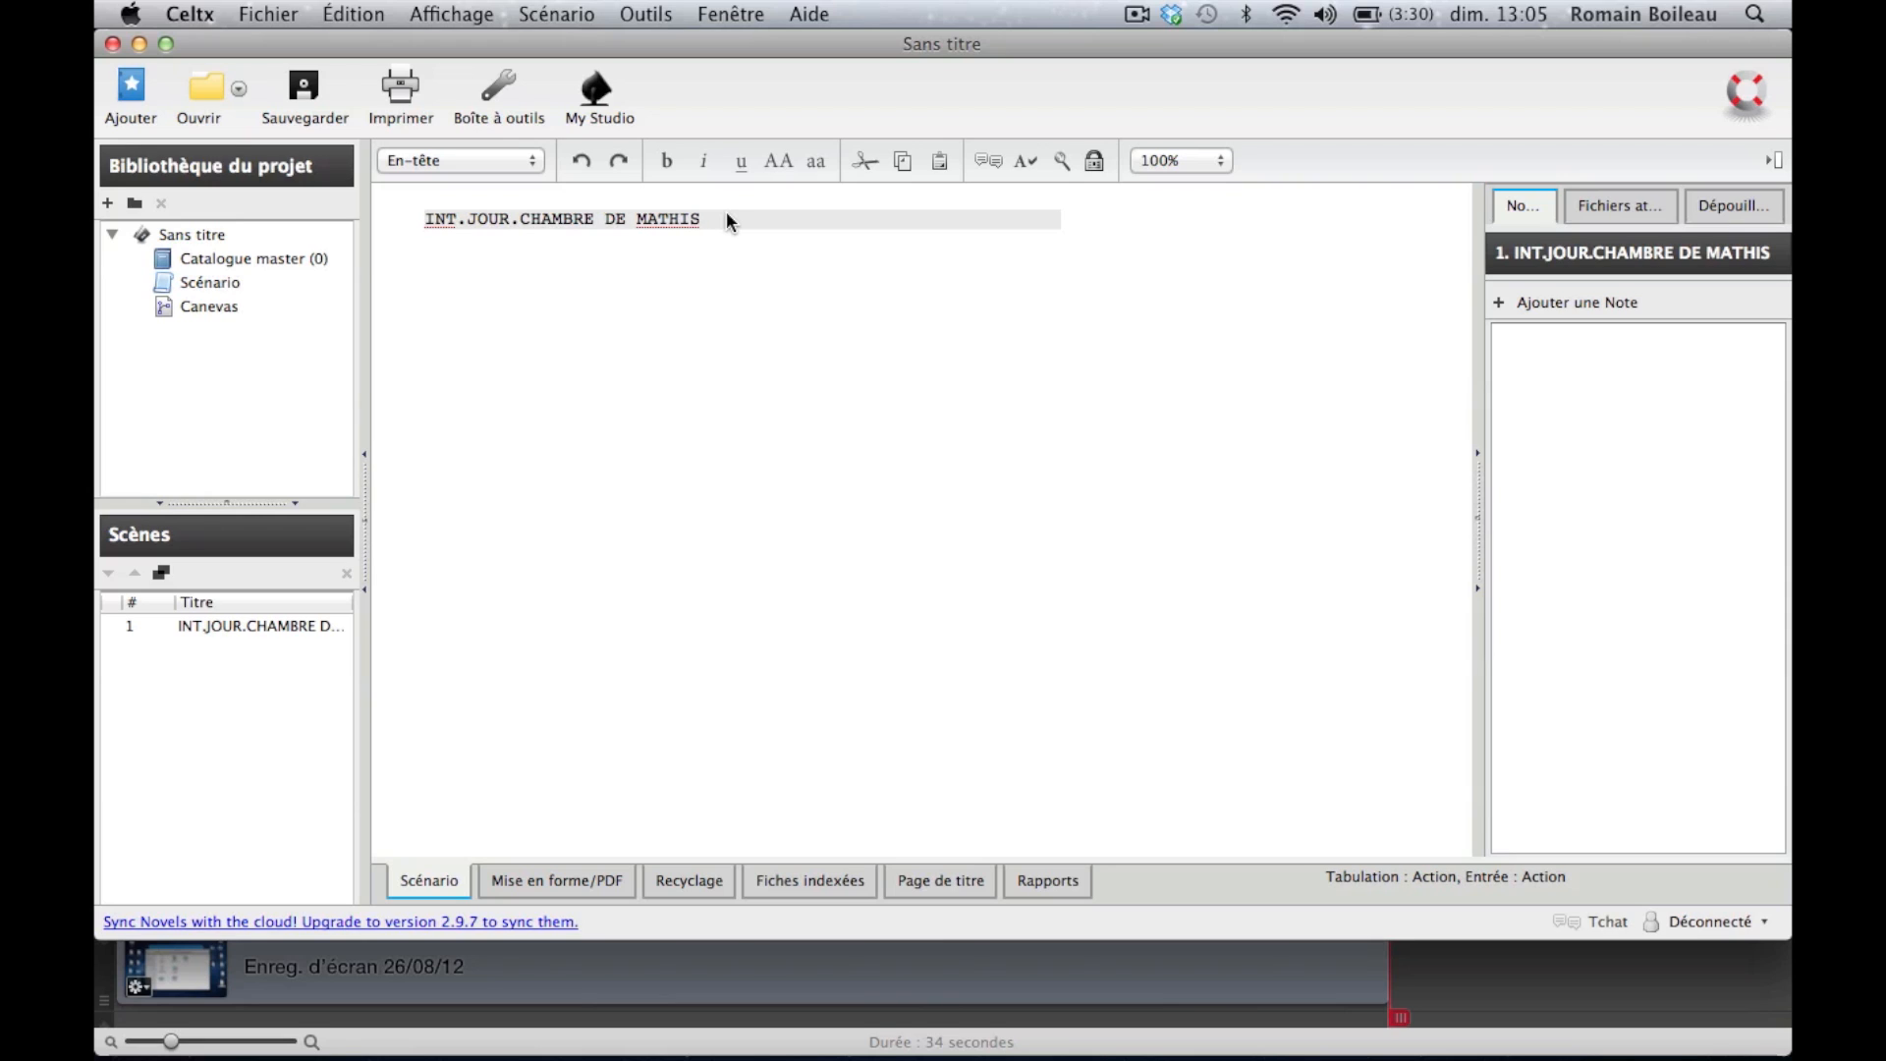
key("Return")
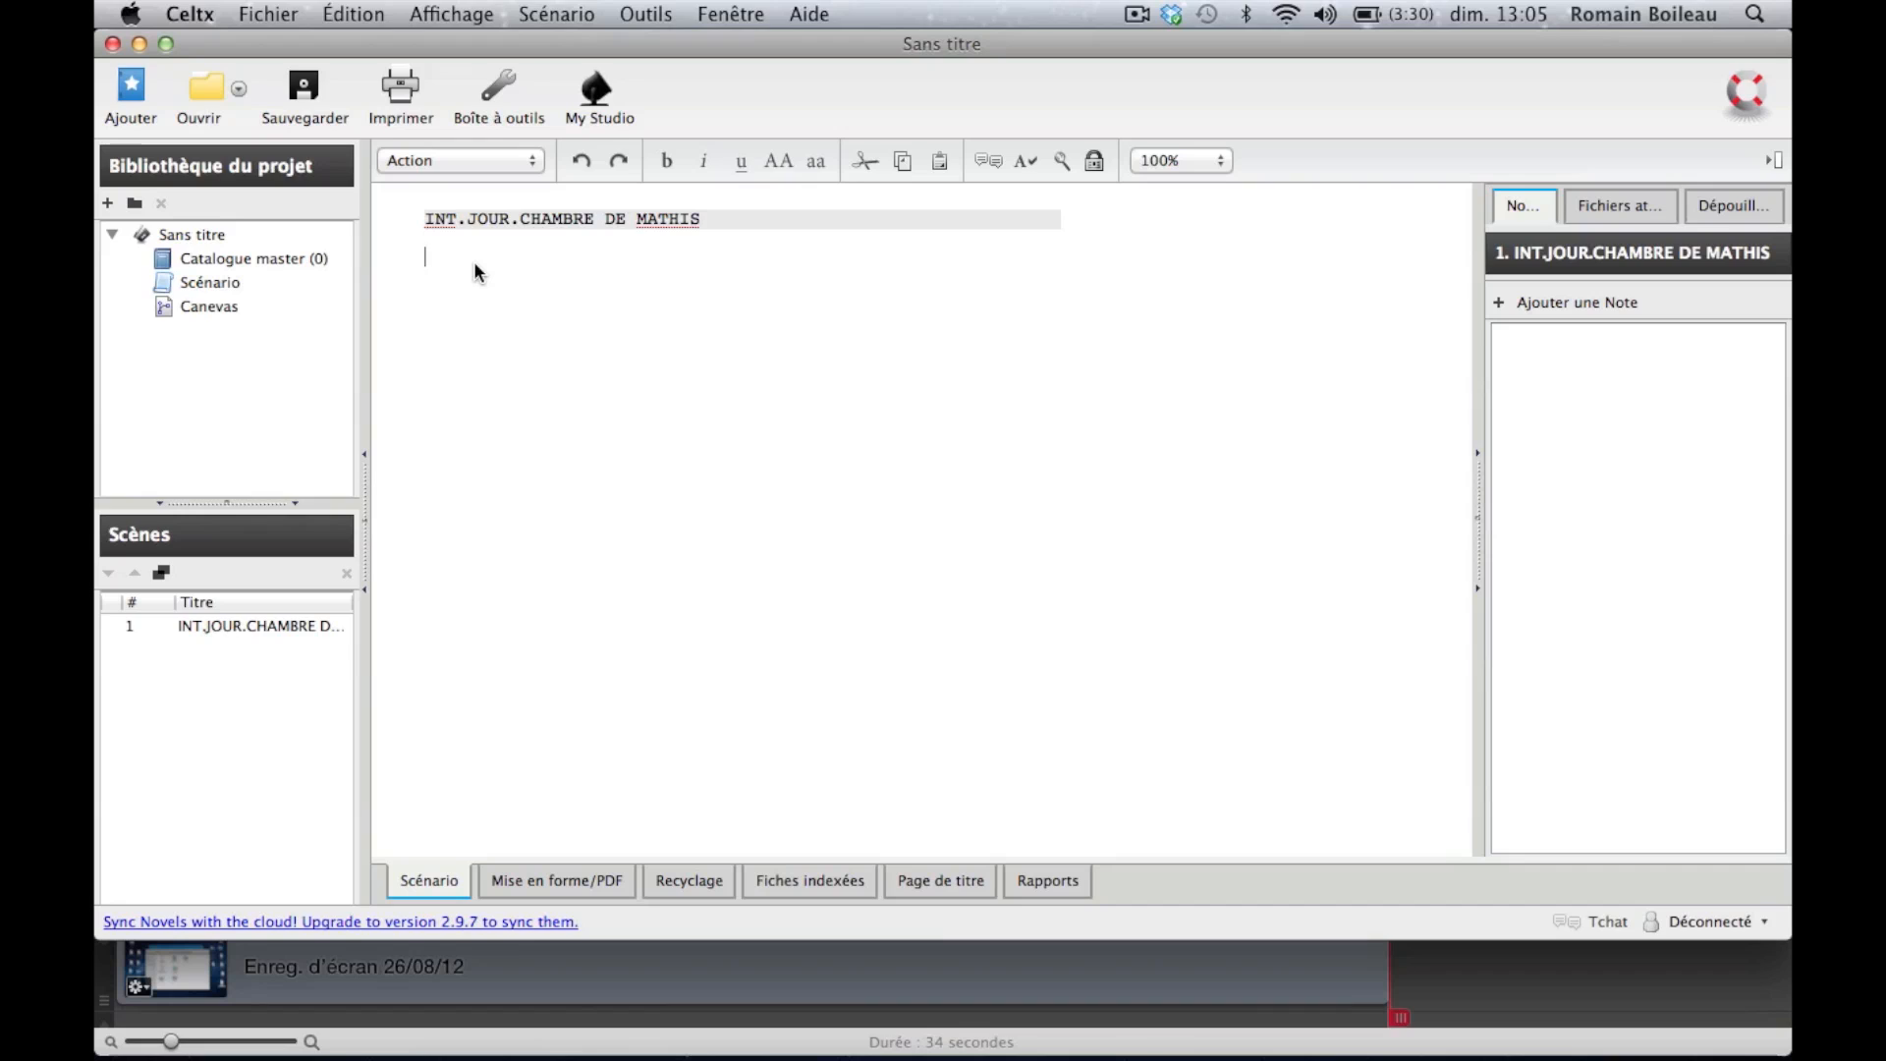
type("Mathis l")
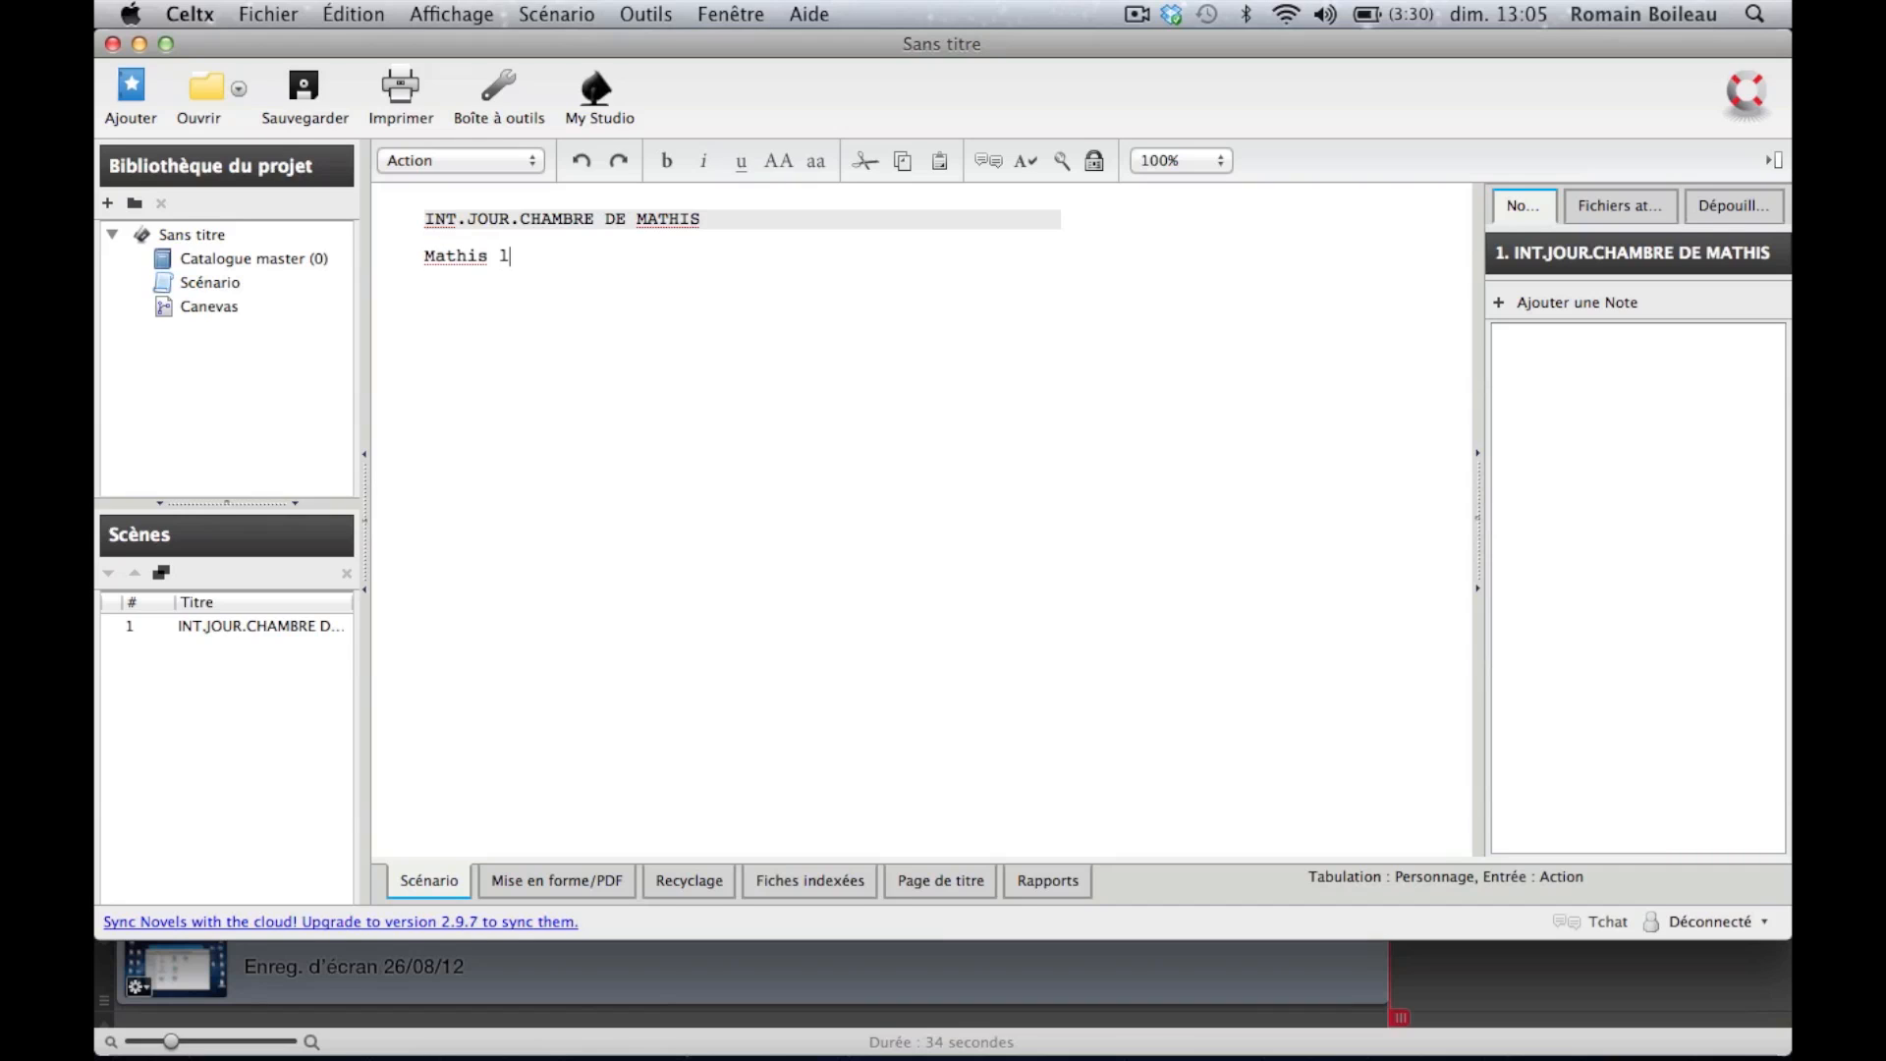
type("is un livre pendant q")
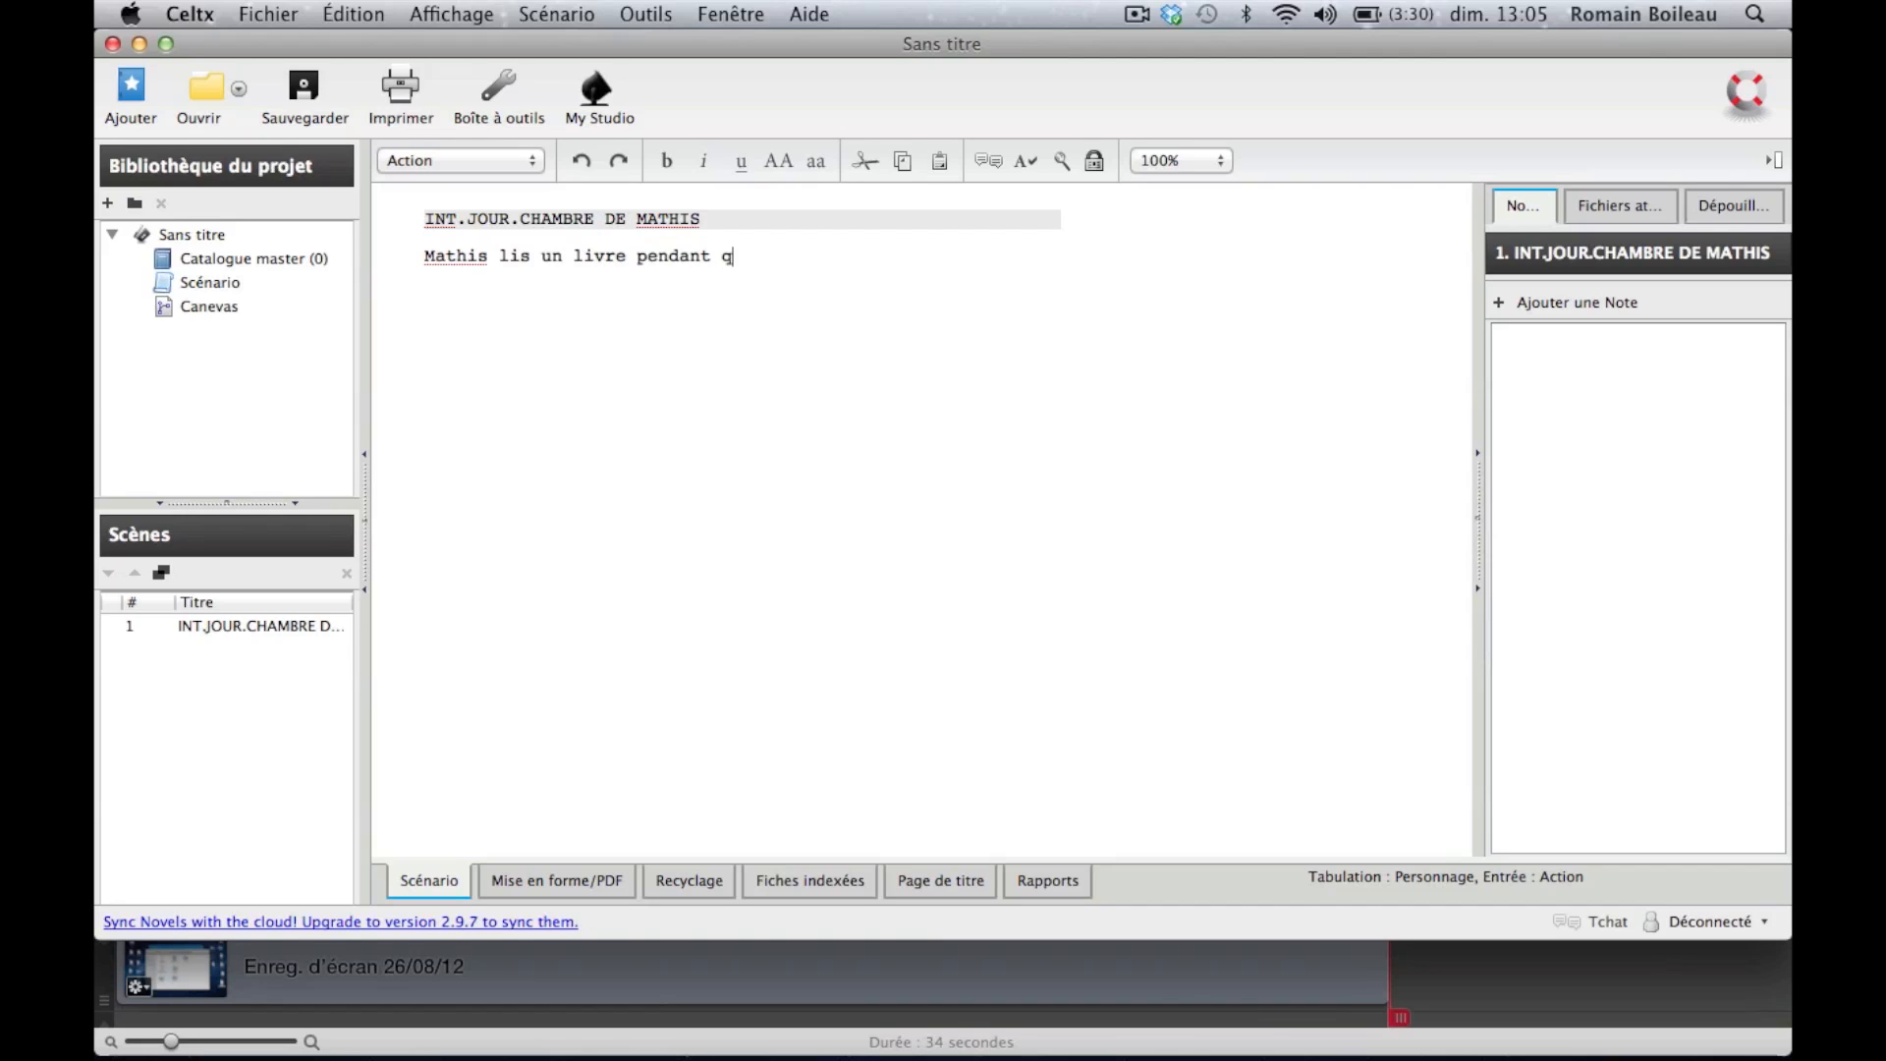
type("ue Sarah joue à la console")
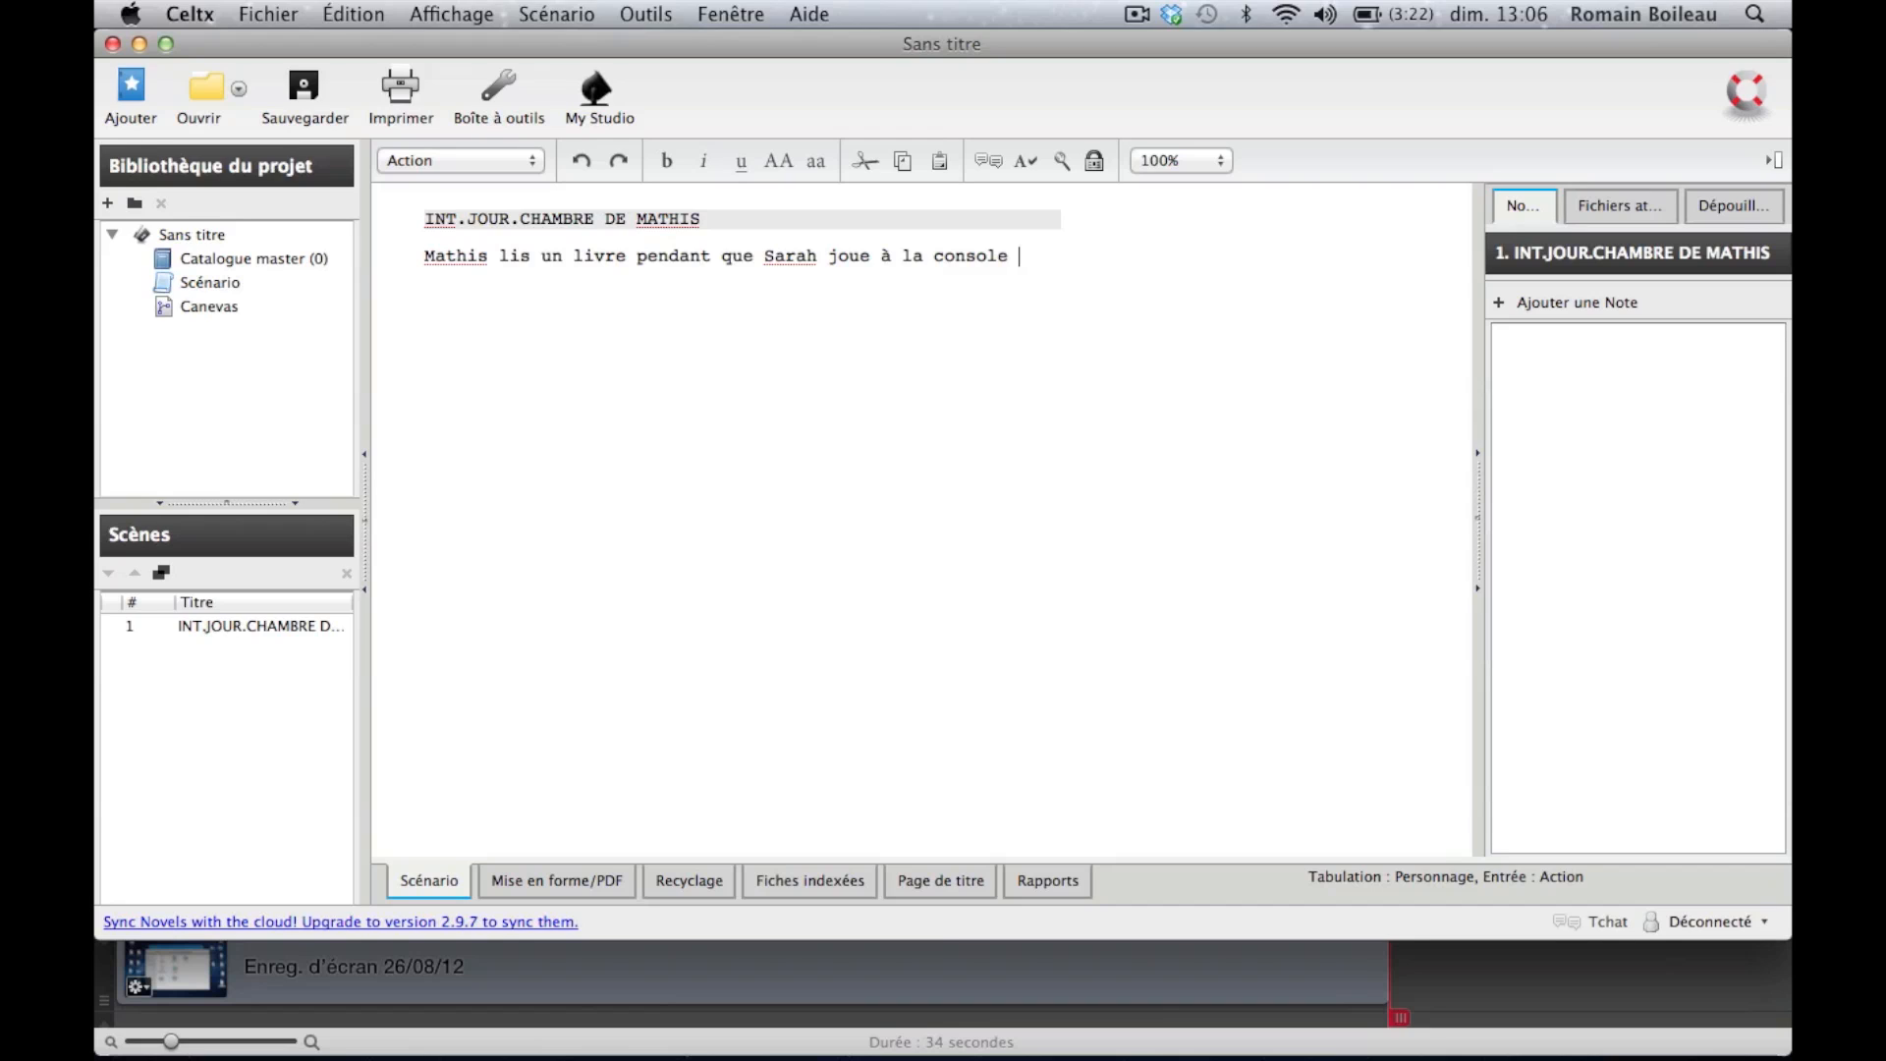
left_click(424, 159)
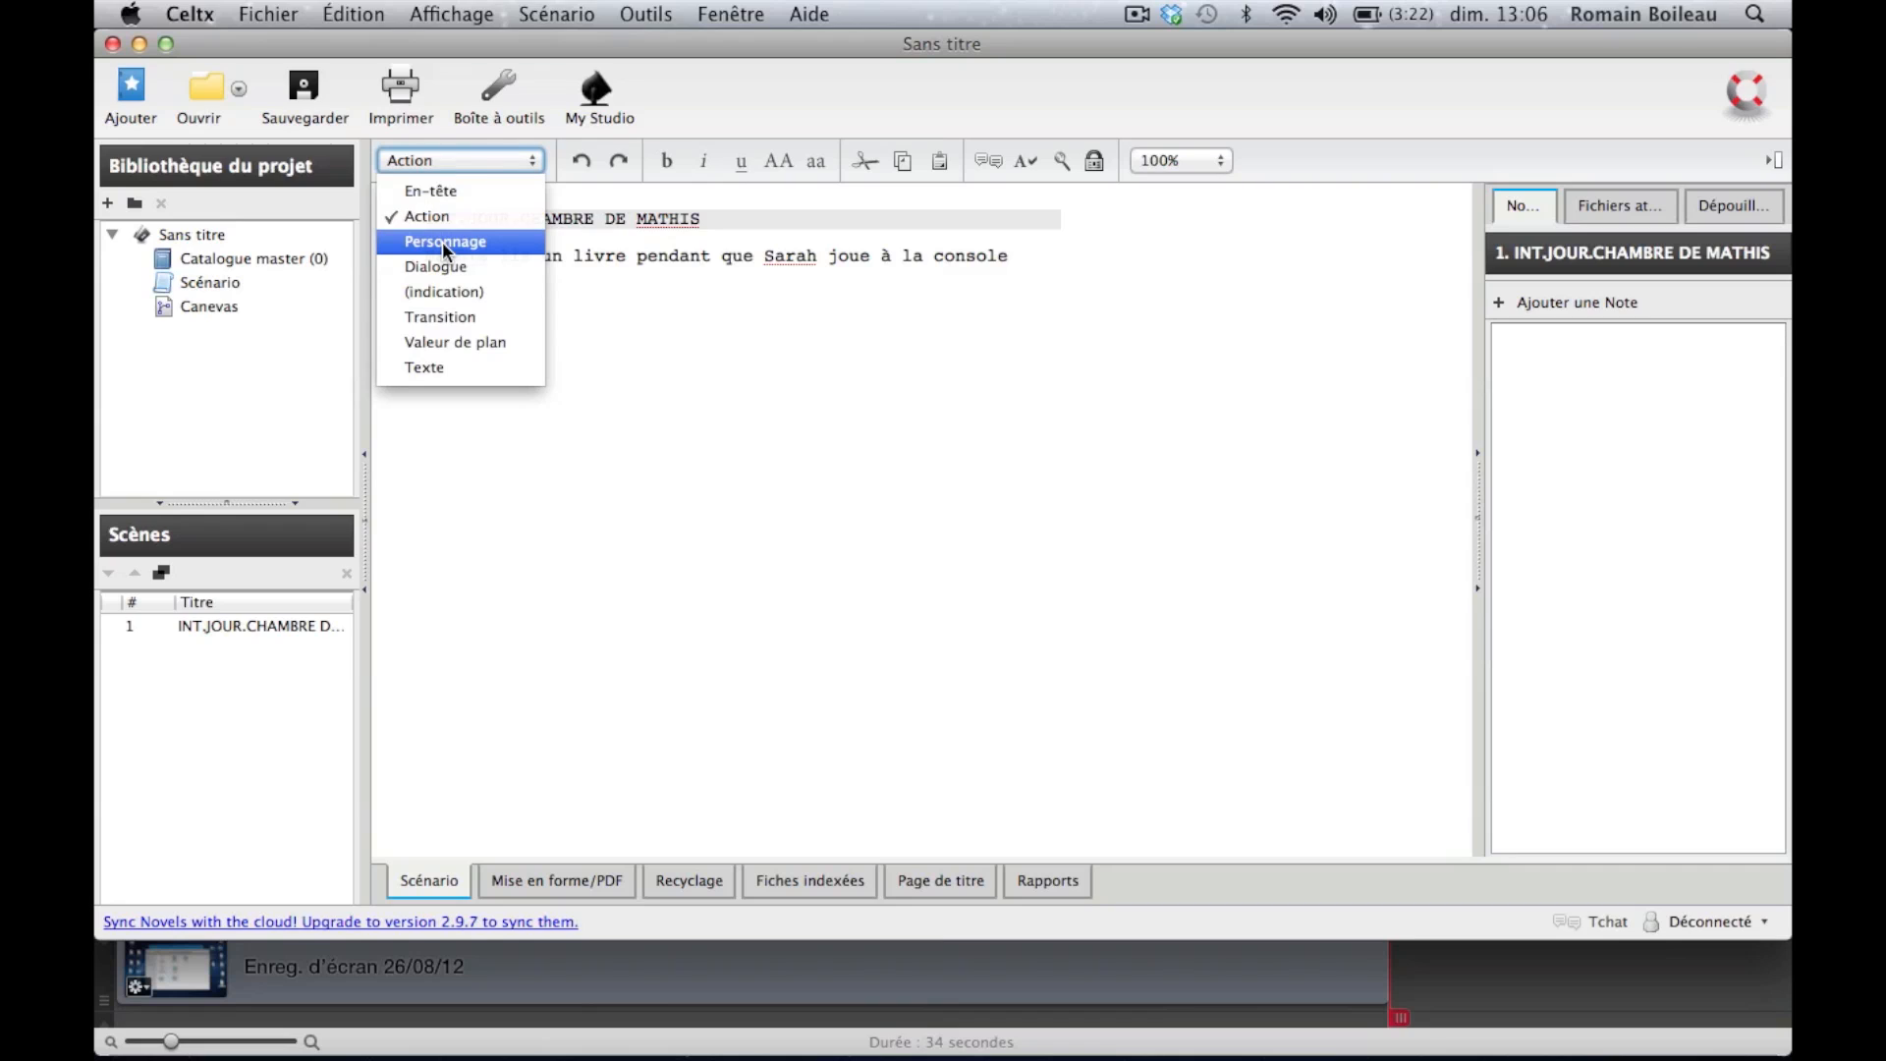
left_click(1030, 267)
Step: Add the character cue MATHIS below the action line, with the dialogue "Ton jeu est il bien ?"
left_click(1012, 254)
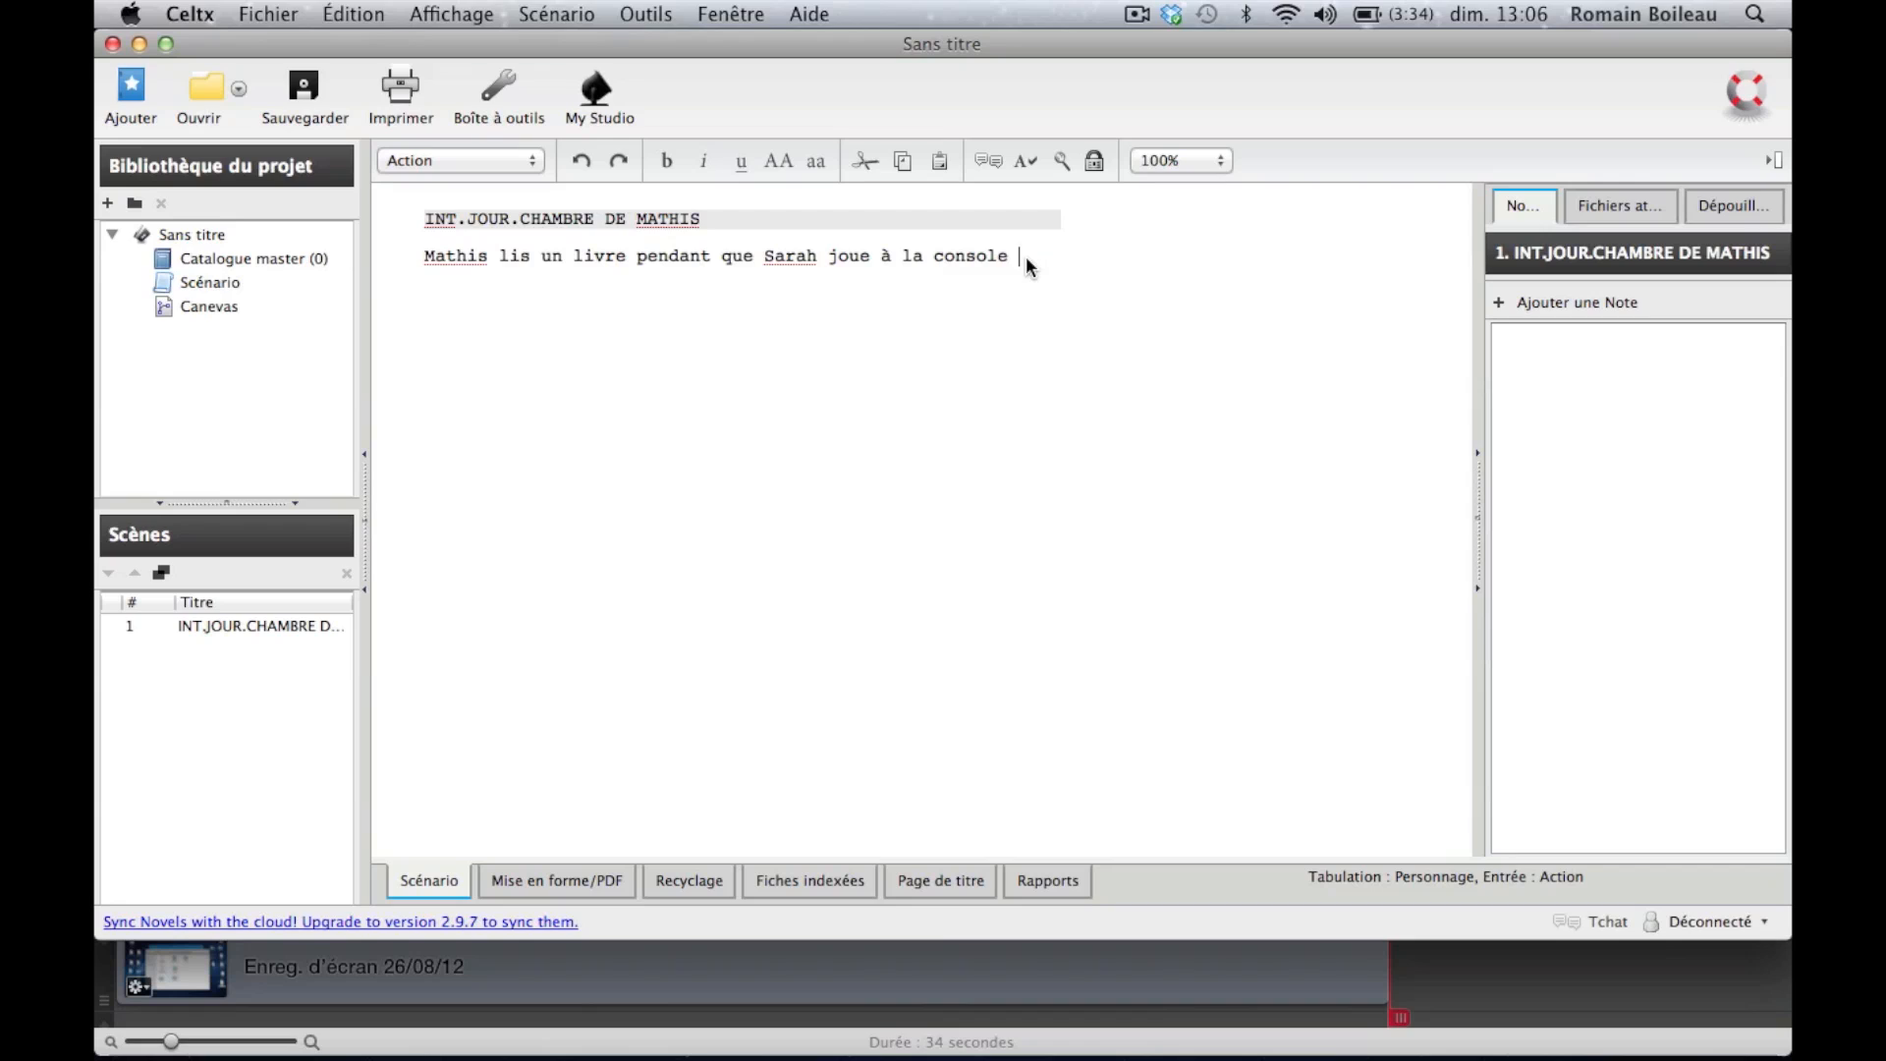
key("Return")
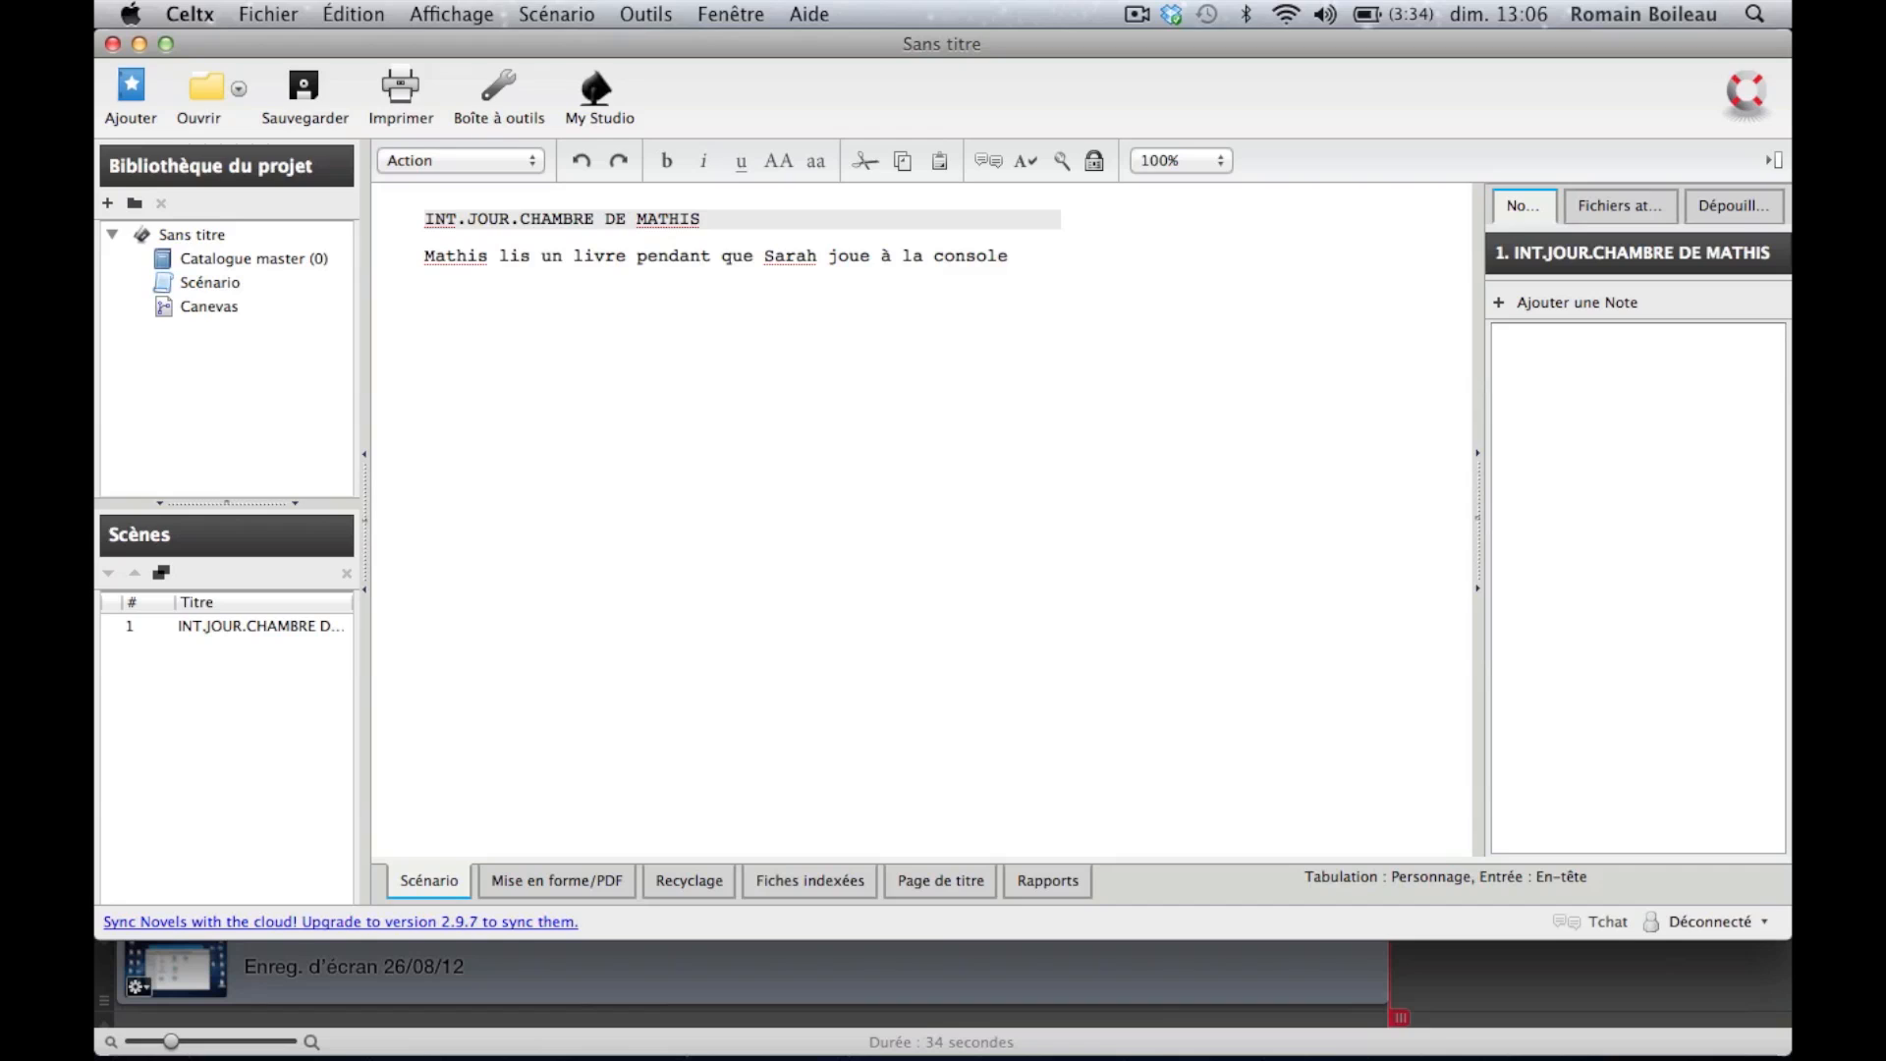
key("Tab")
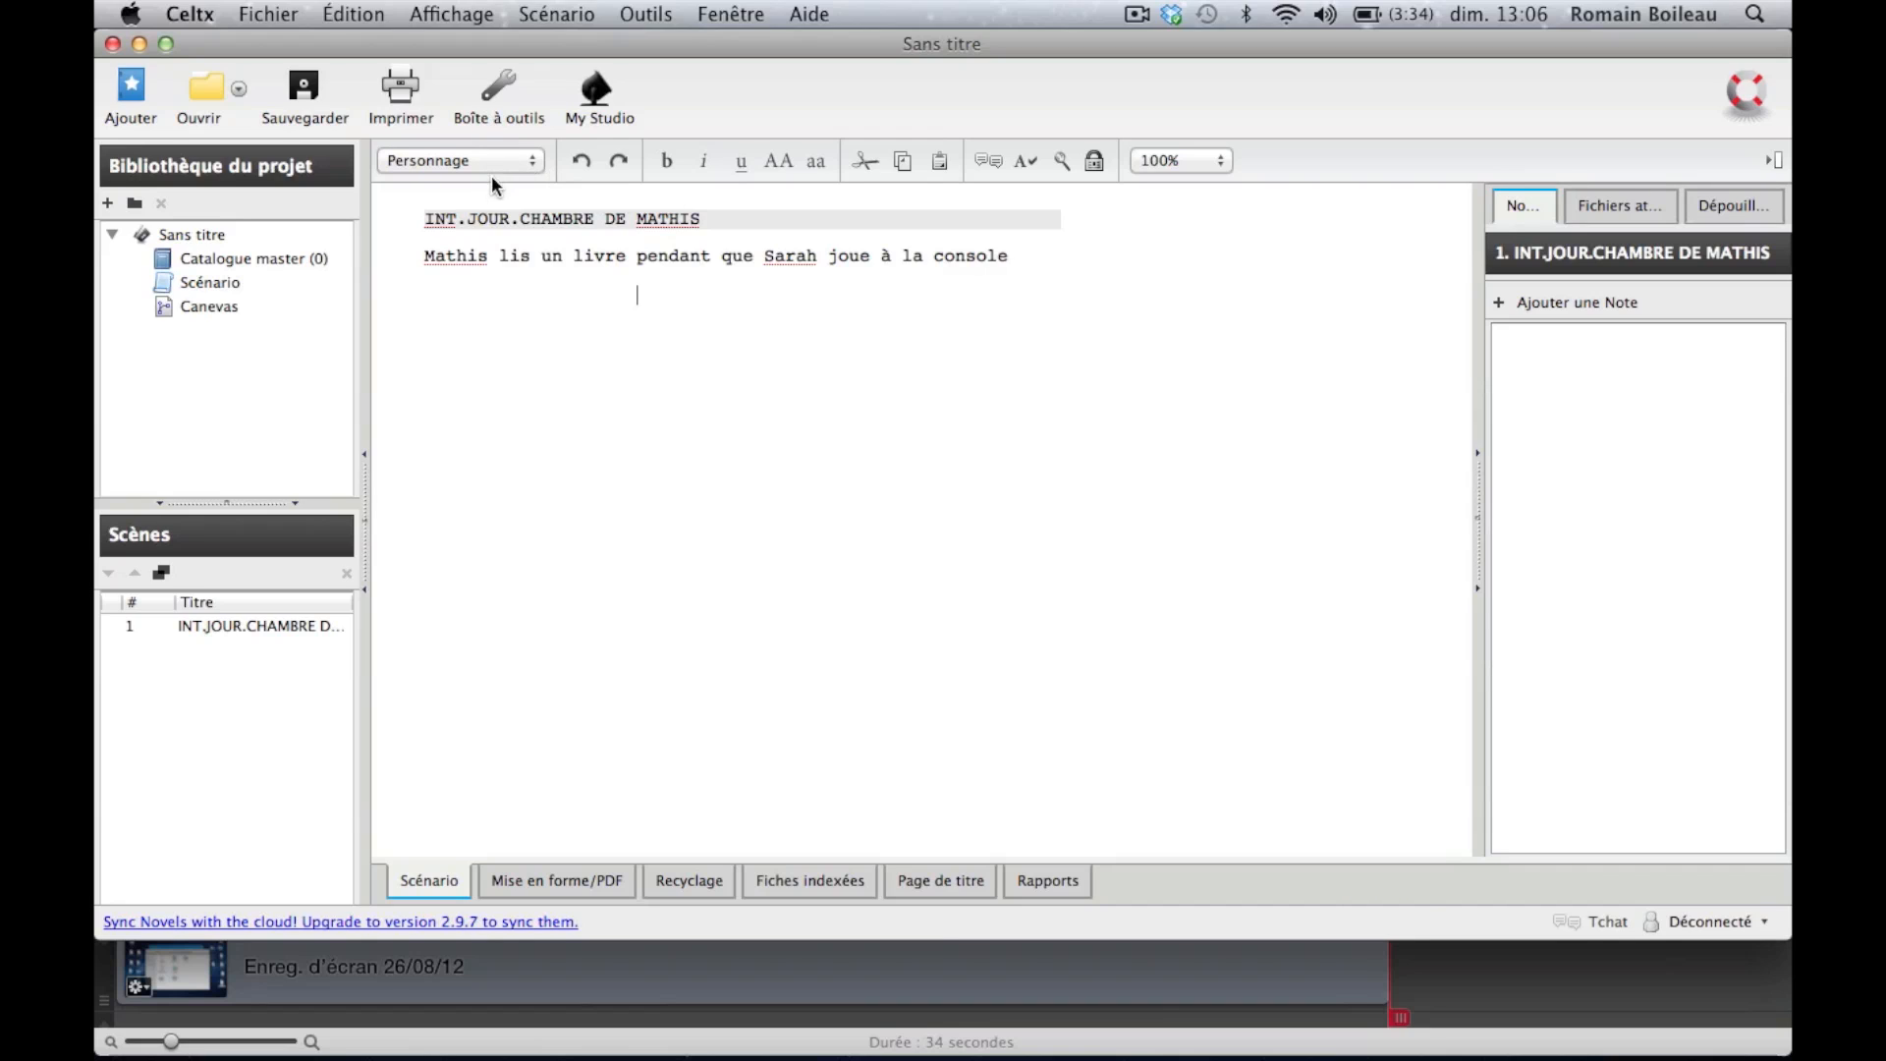
type("MATH")
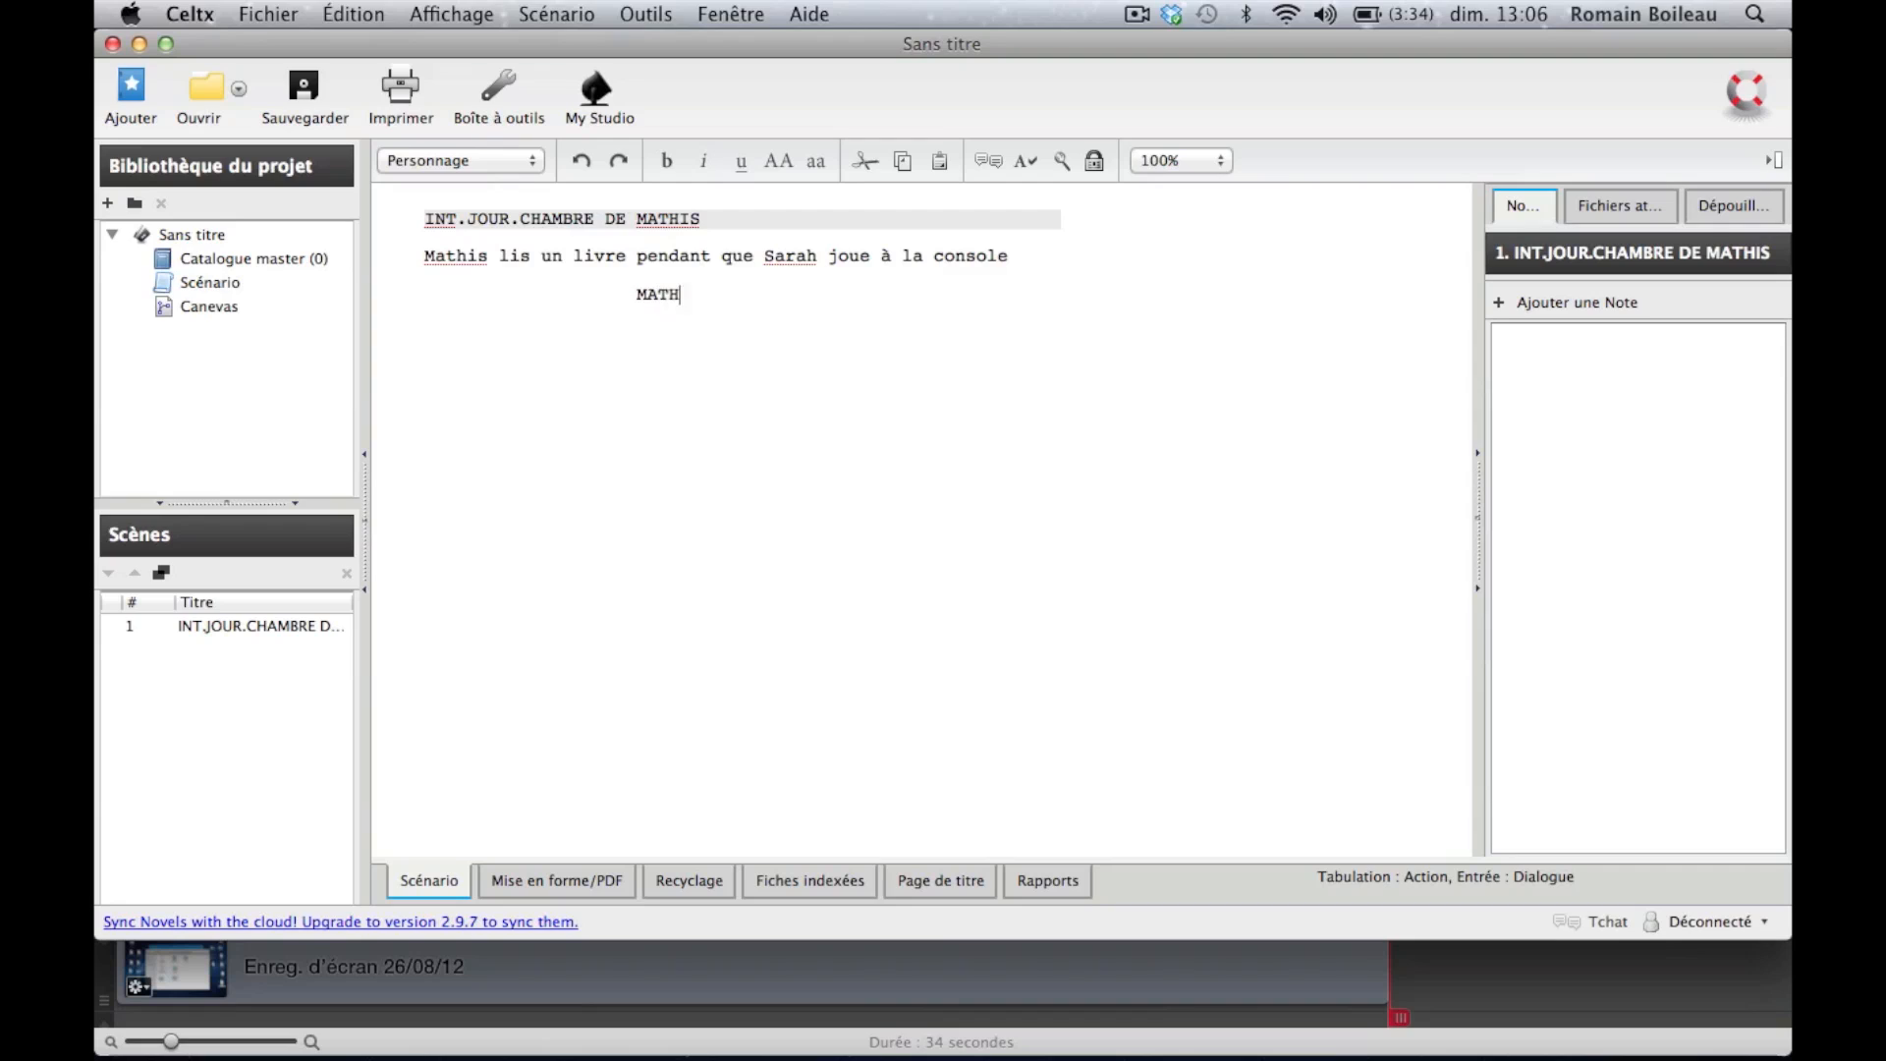
type("IS")
key("Return")
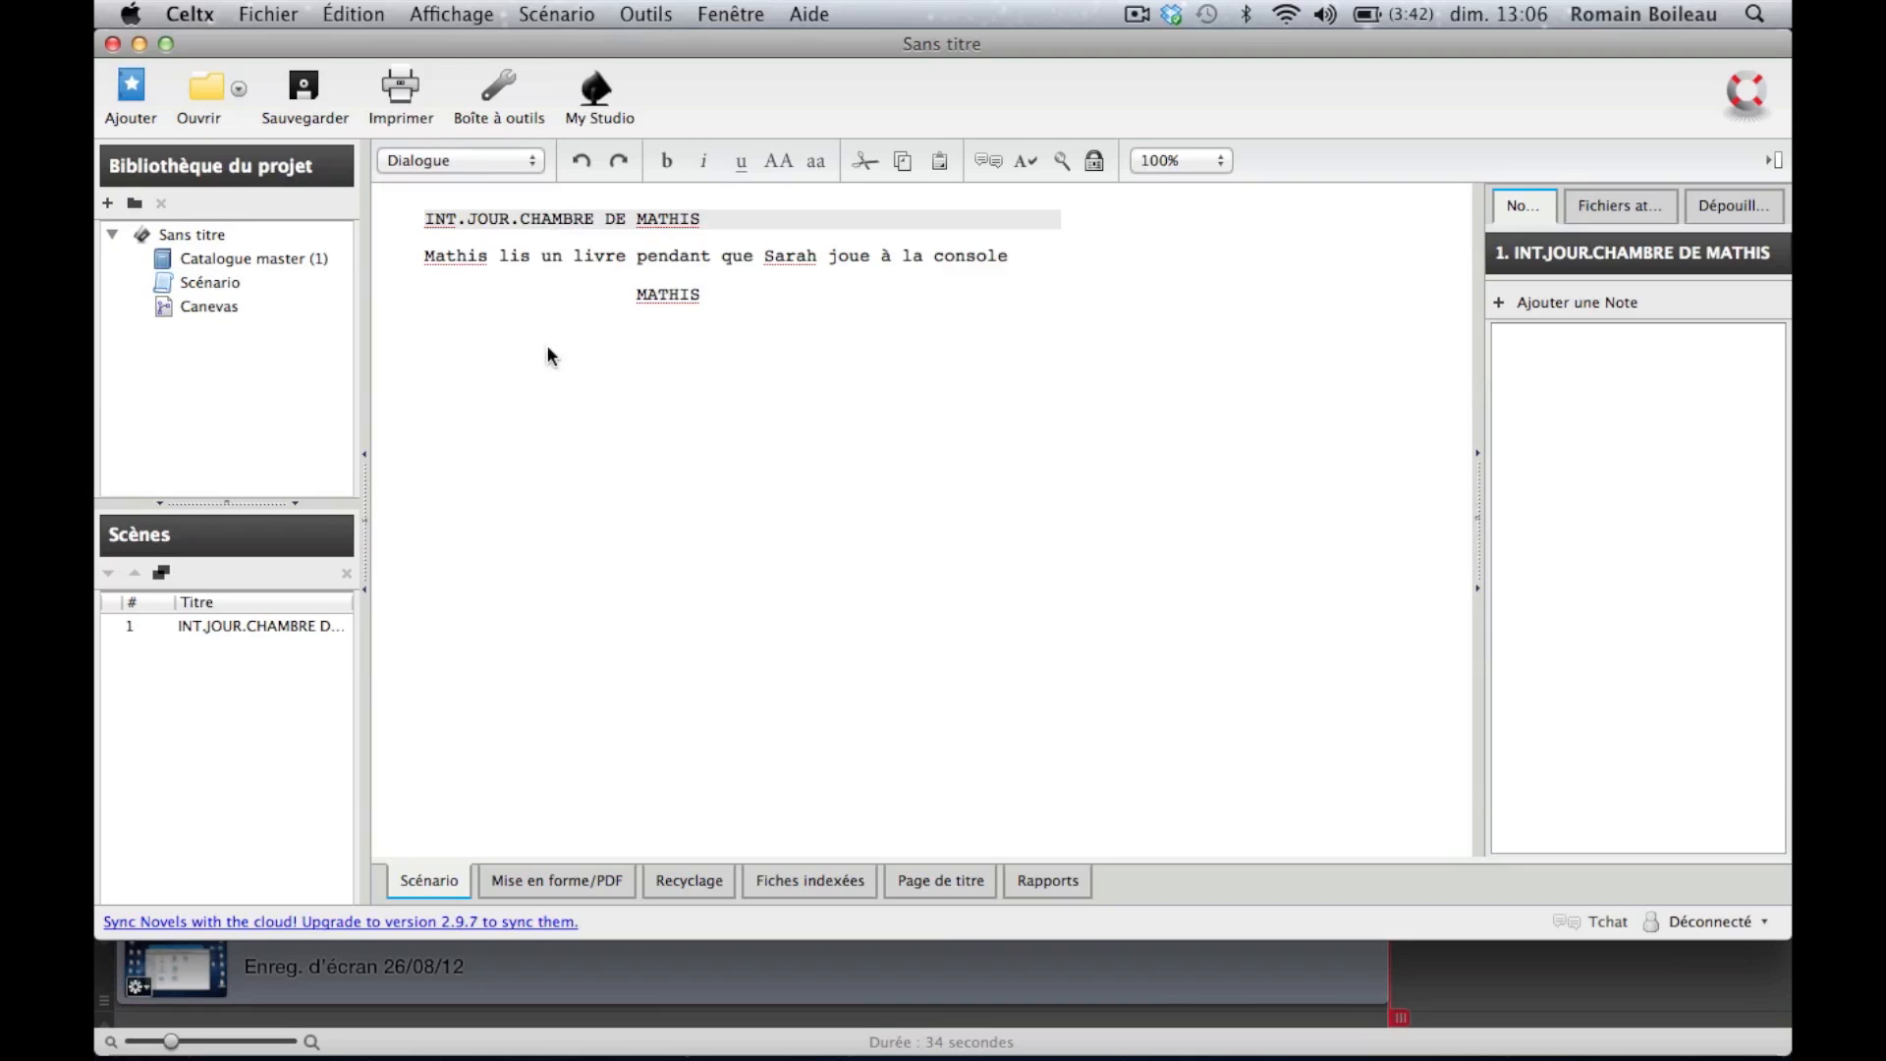
type("Ton ")
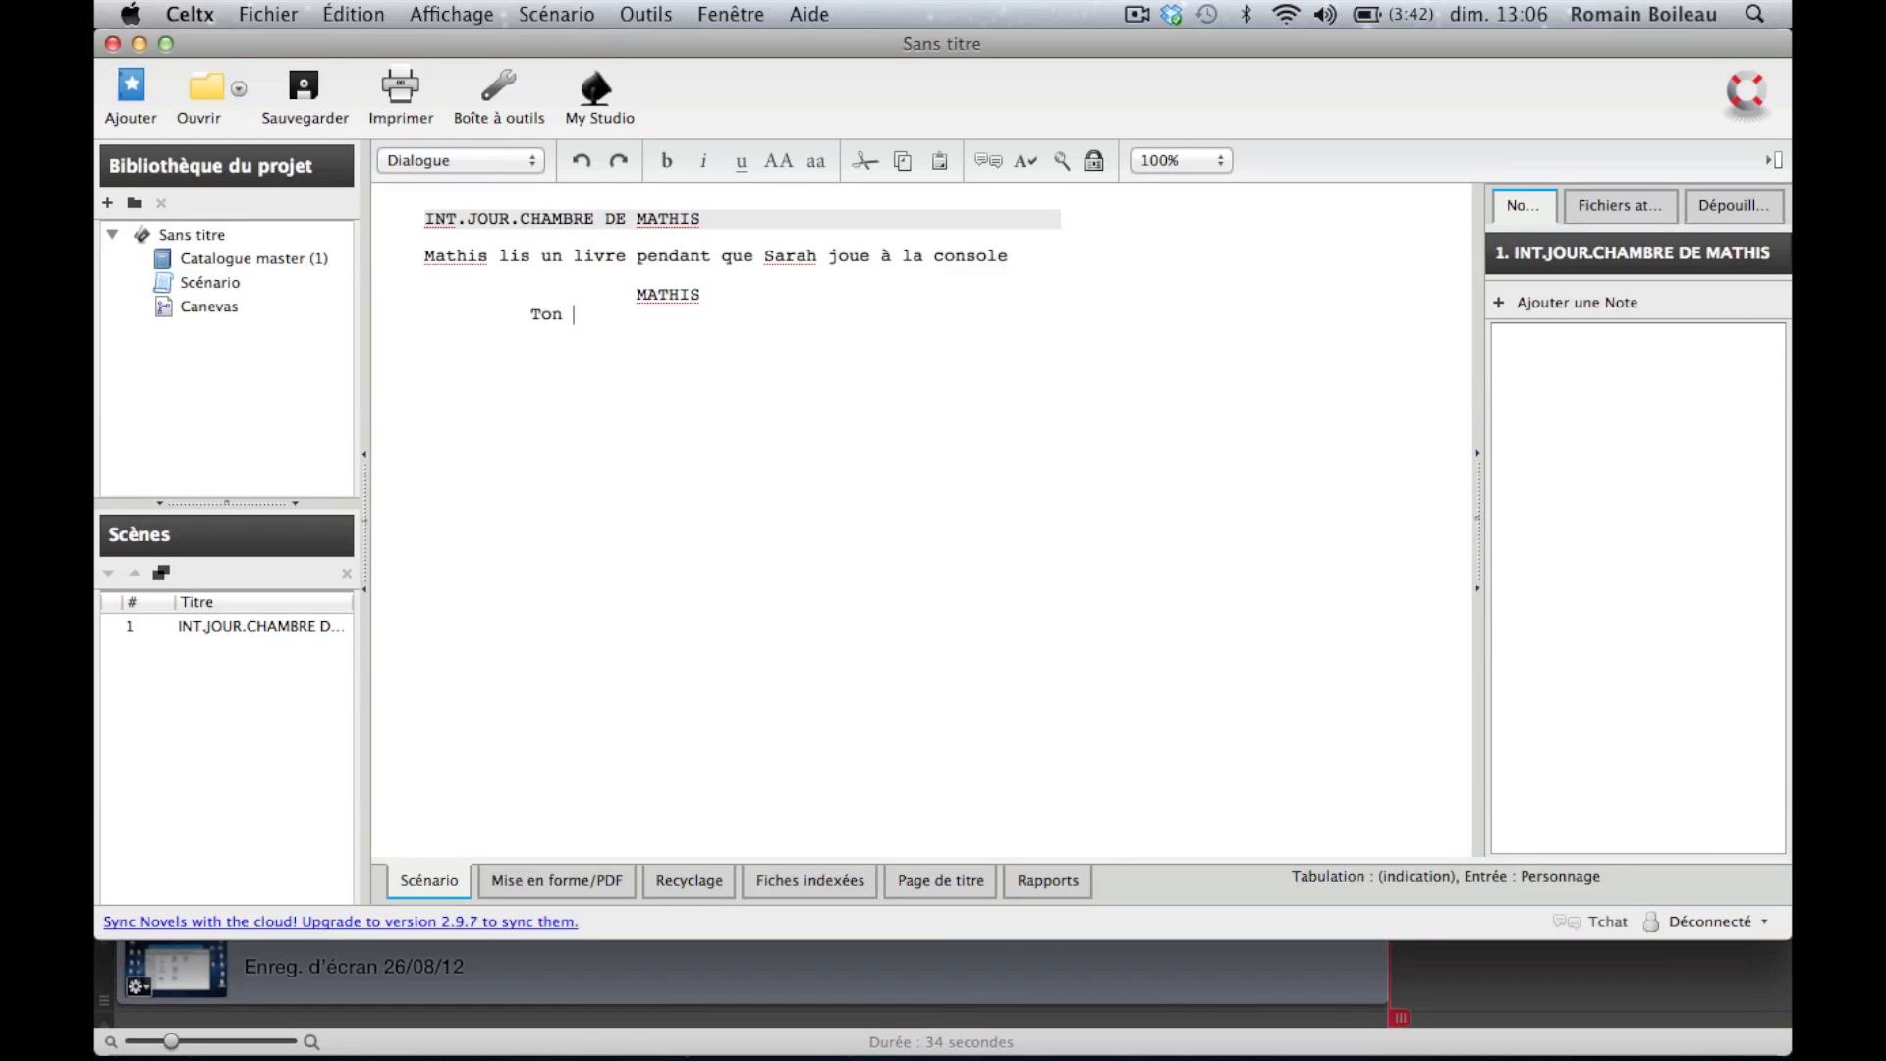
type("jeu est il bien ?")
key("Return")
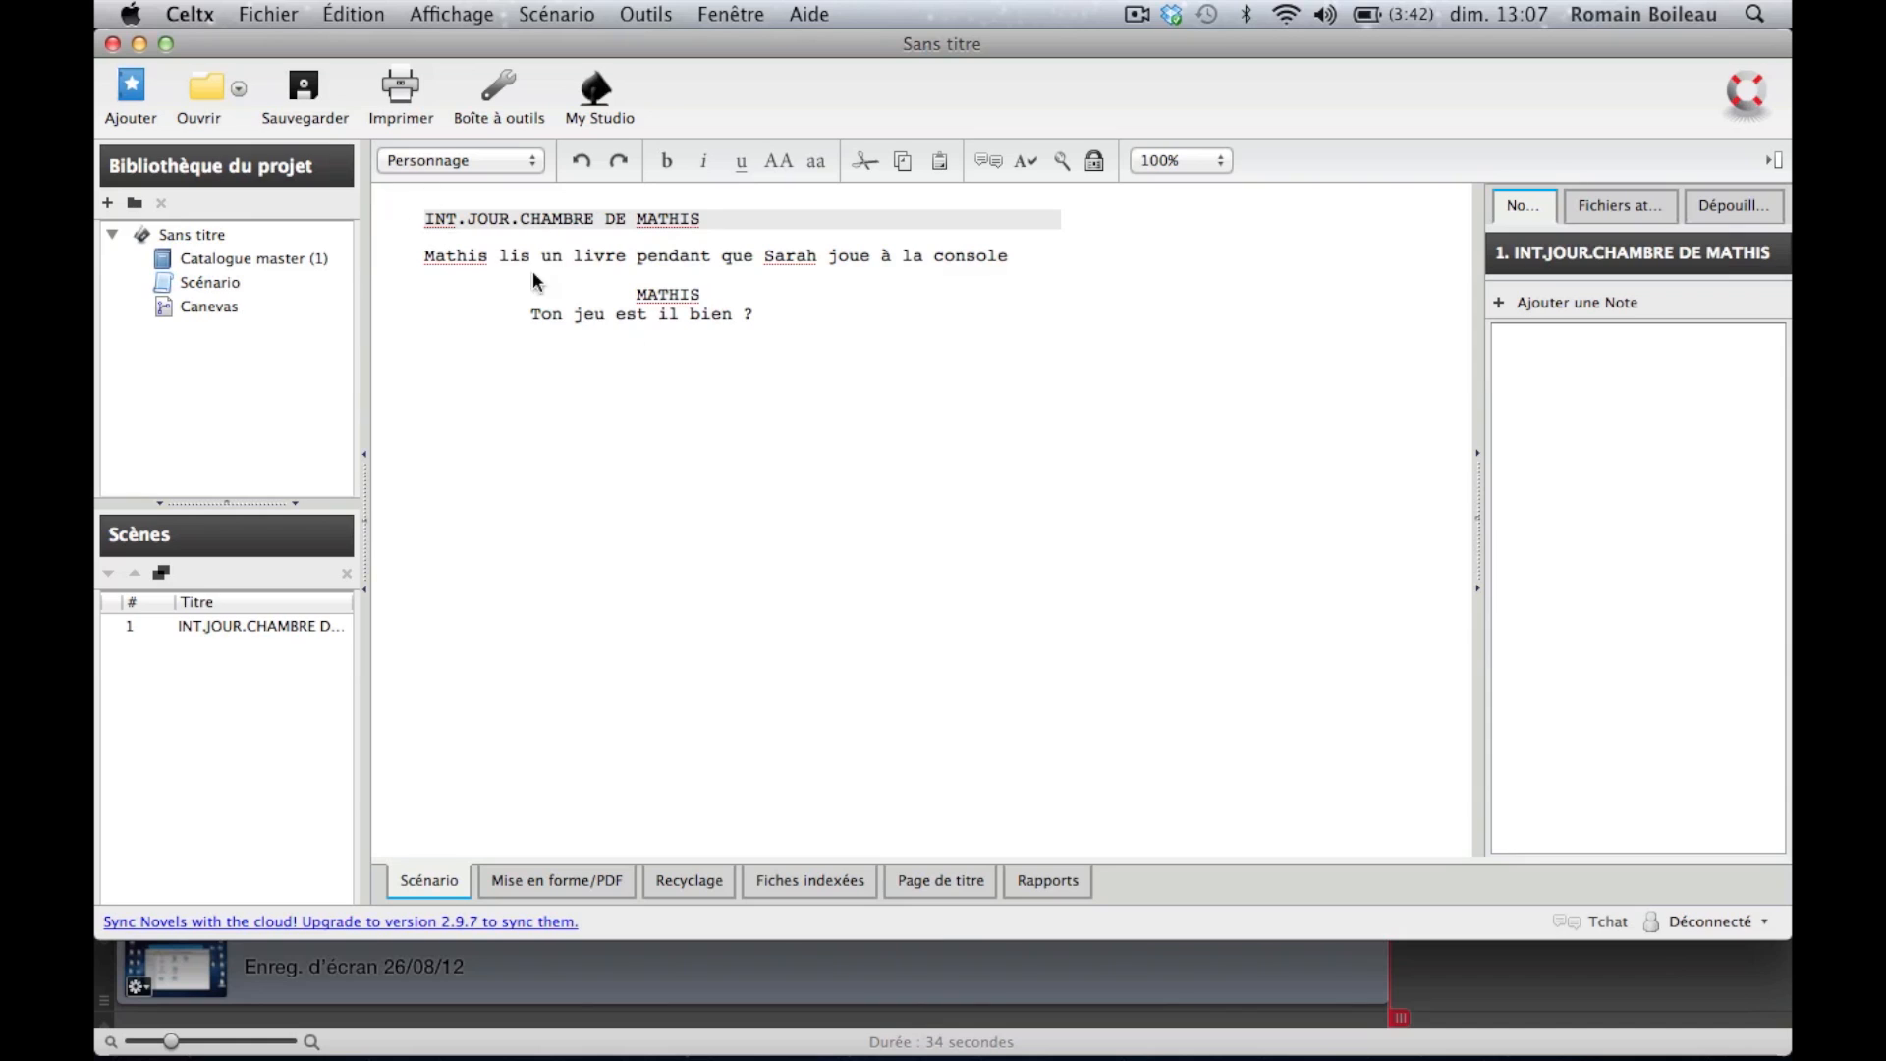
Step: Add the character cue SARAH with the dialogue "non il est très mauvais ." as a reply
type("SA")
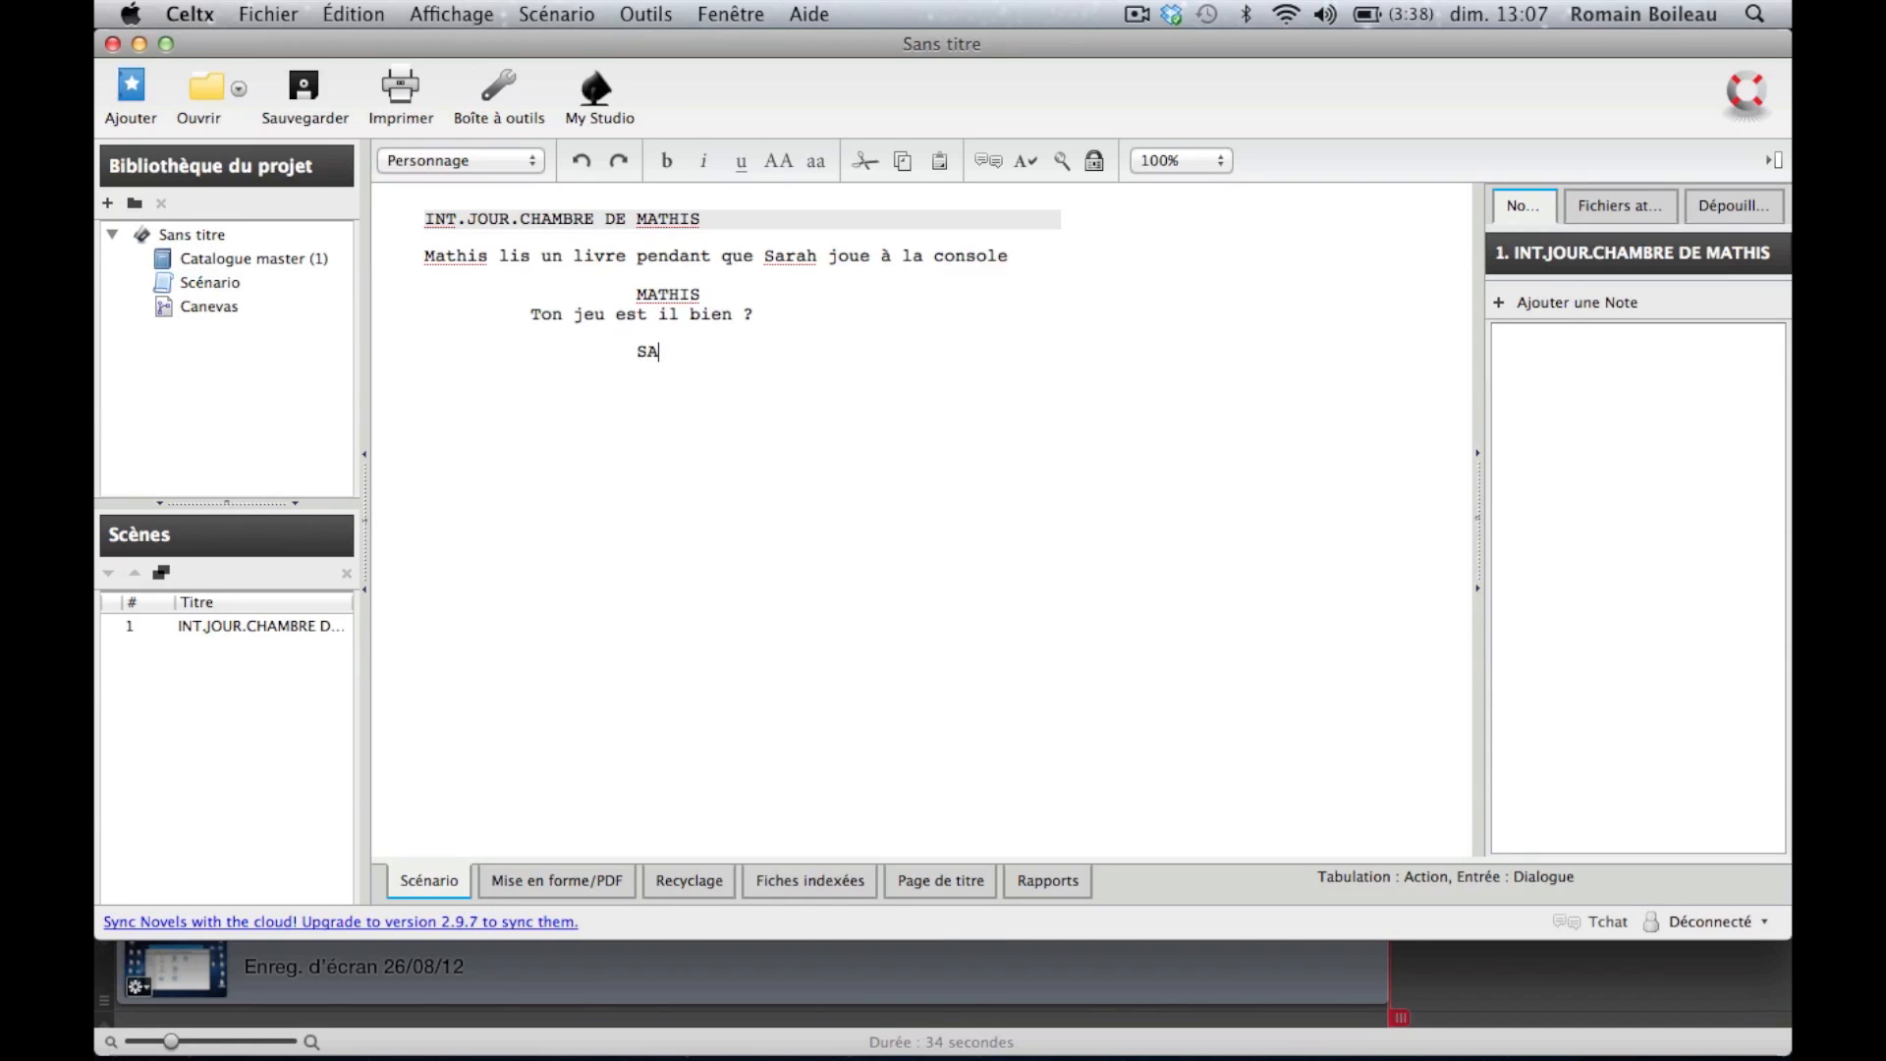
type("RAH")
key("Return")
type("n")
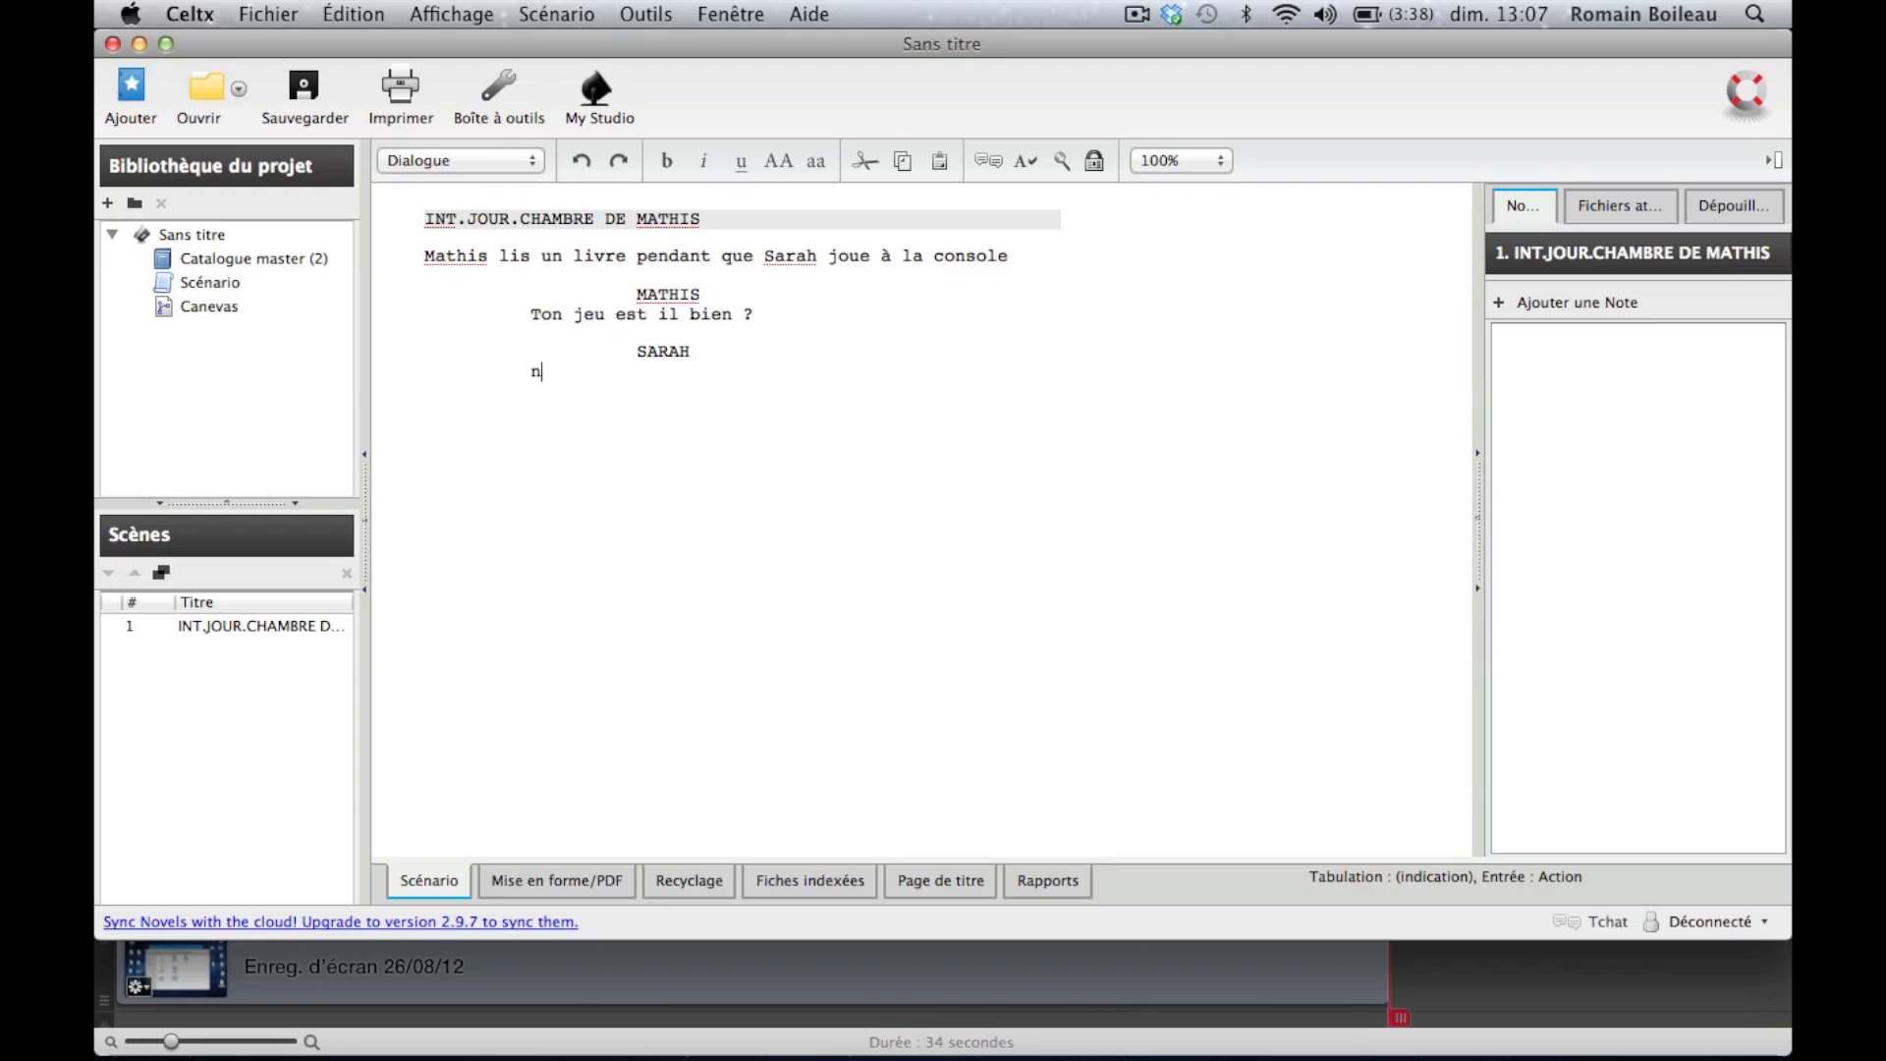
type("on il es")
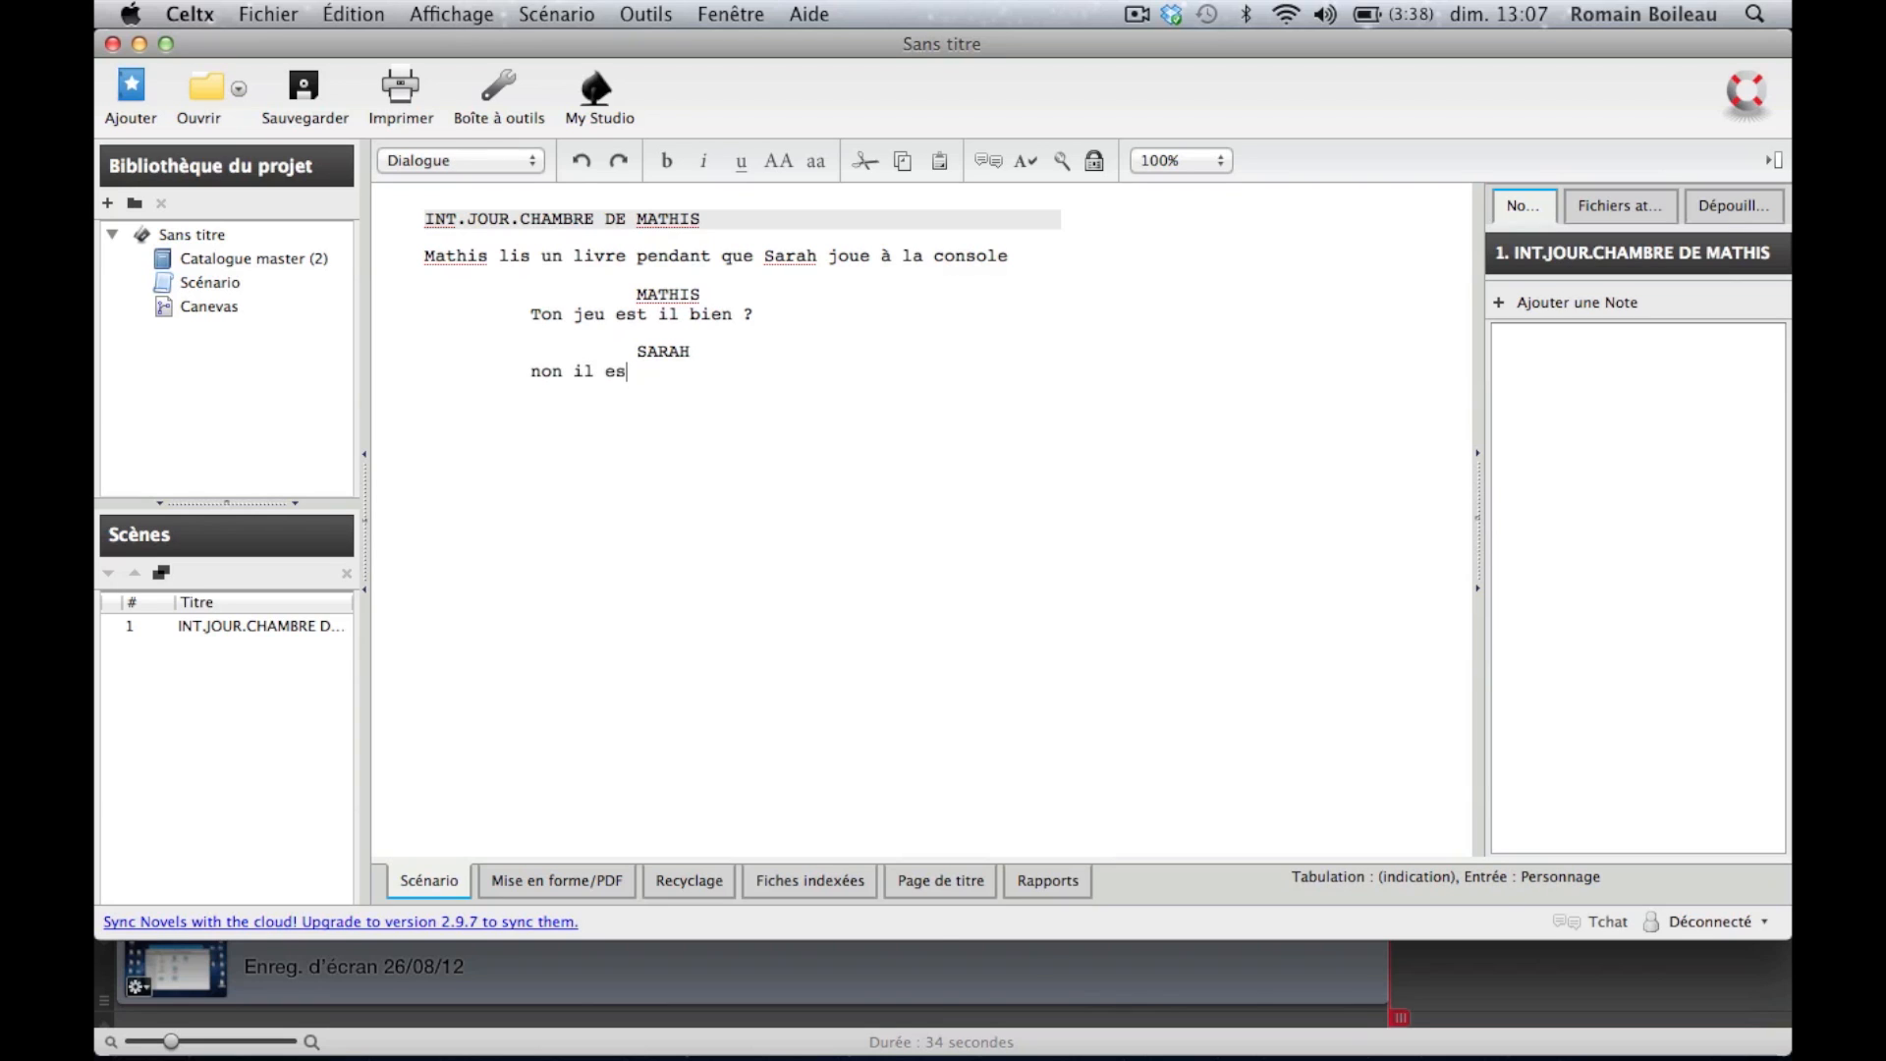
type("t très mauvais .")
key("Return")
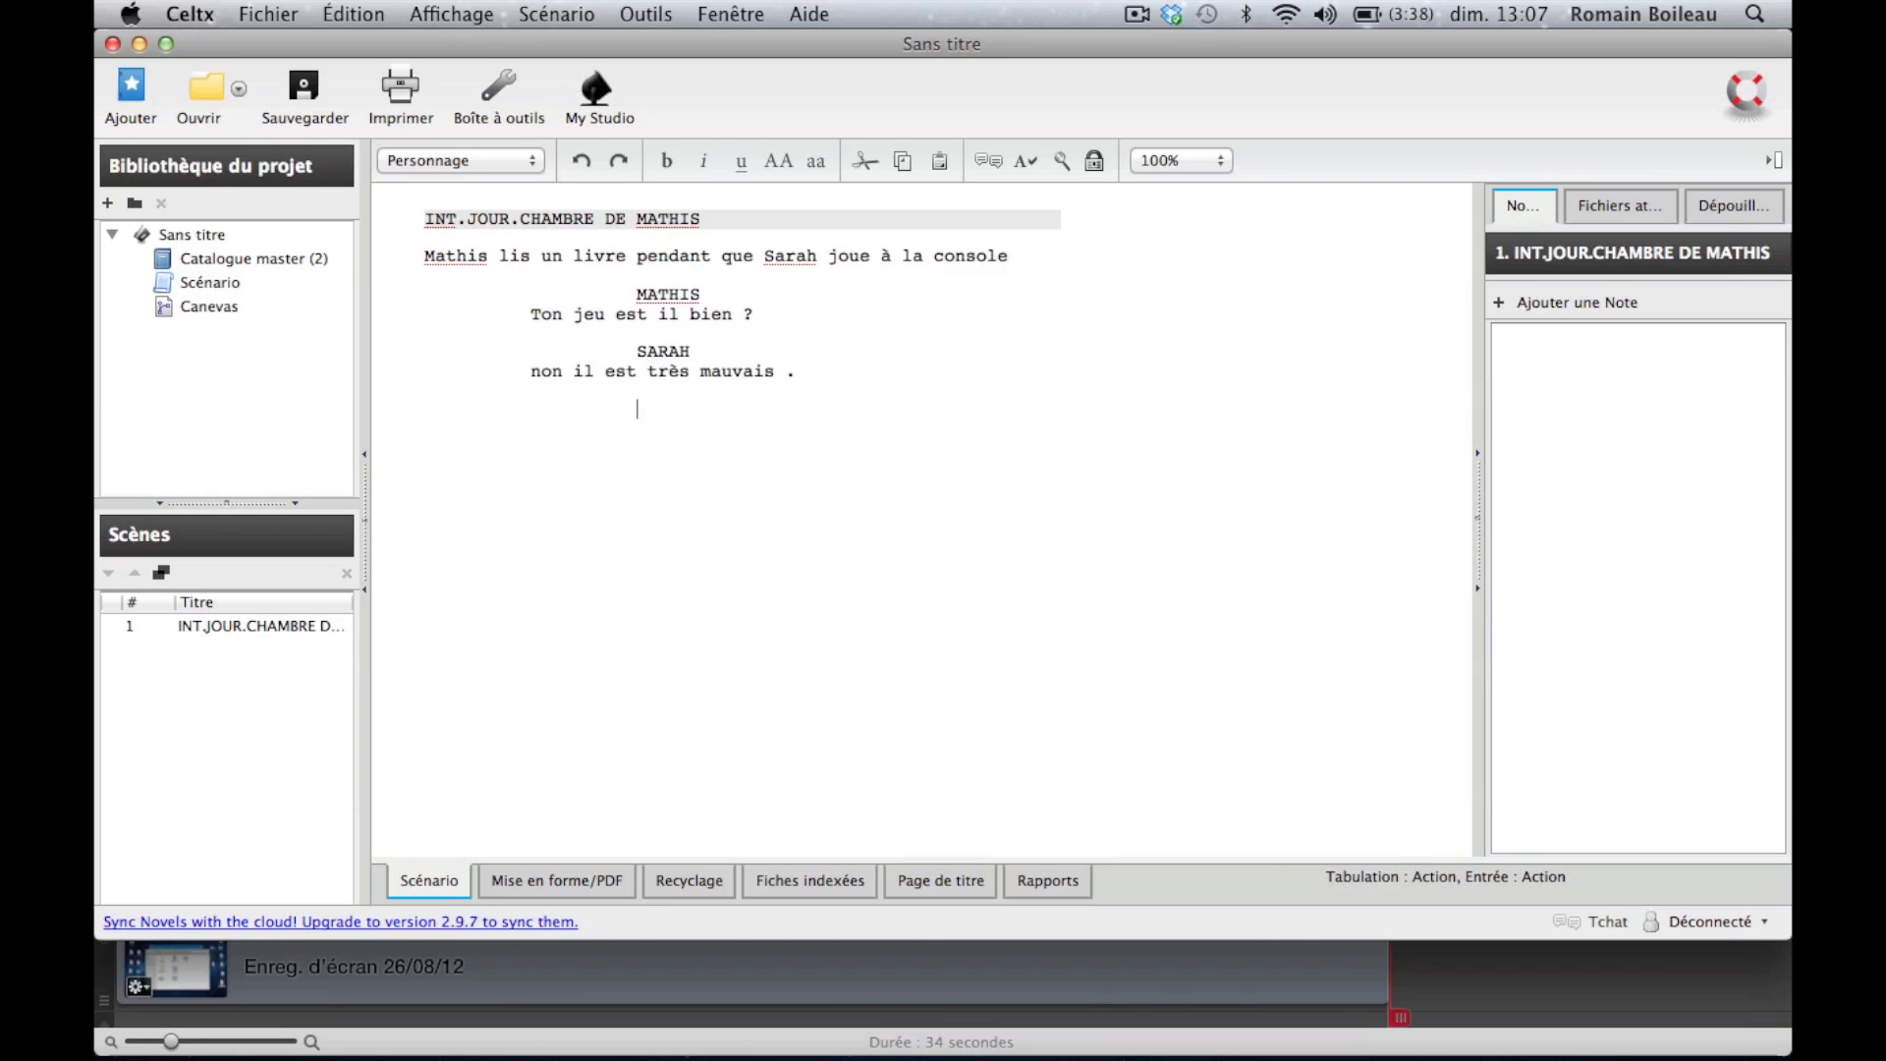
Step: Add a second MATHIS cue after Sarah's reply, followed by the parenthetical indication "(énerver)"
type("M")
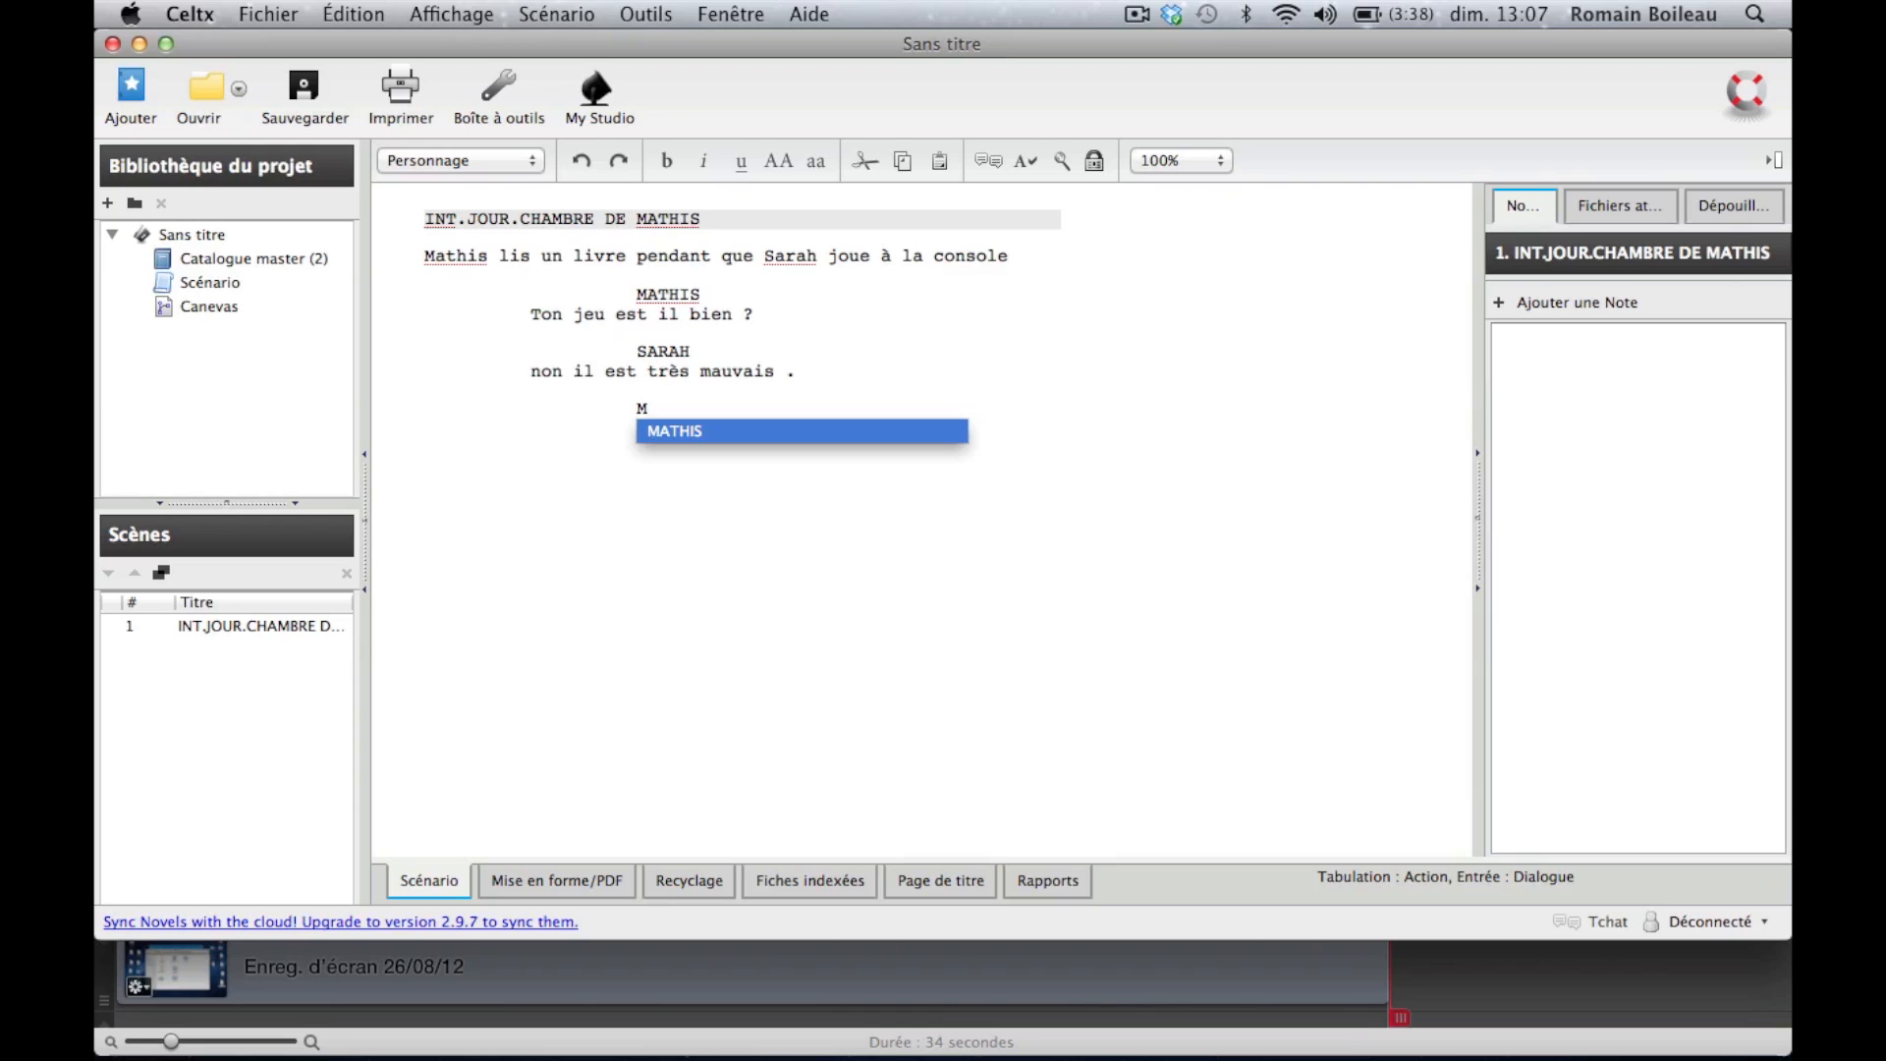
key("Return")
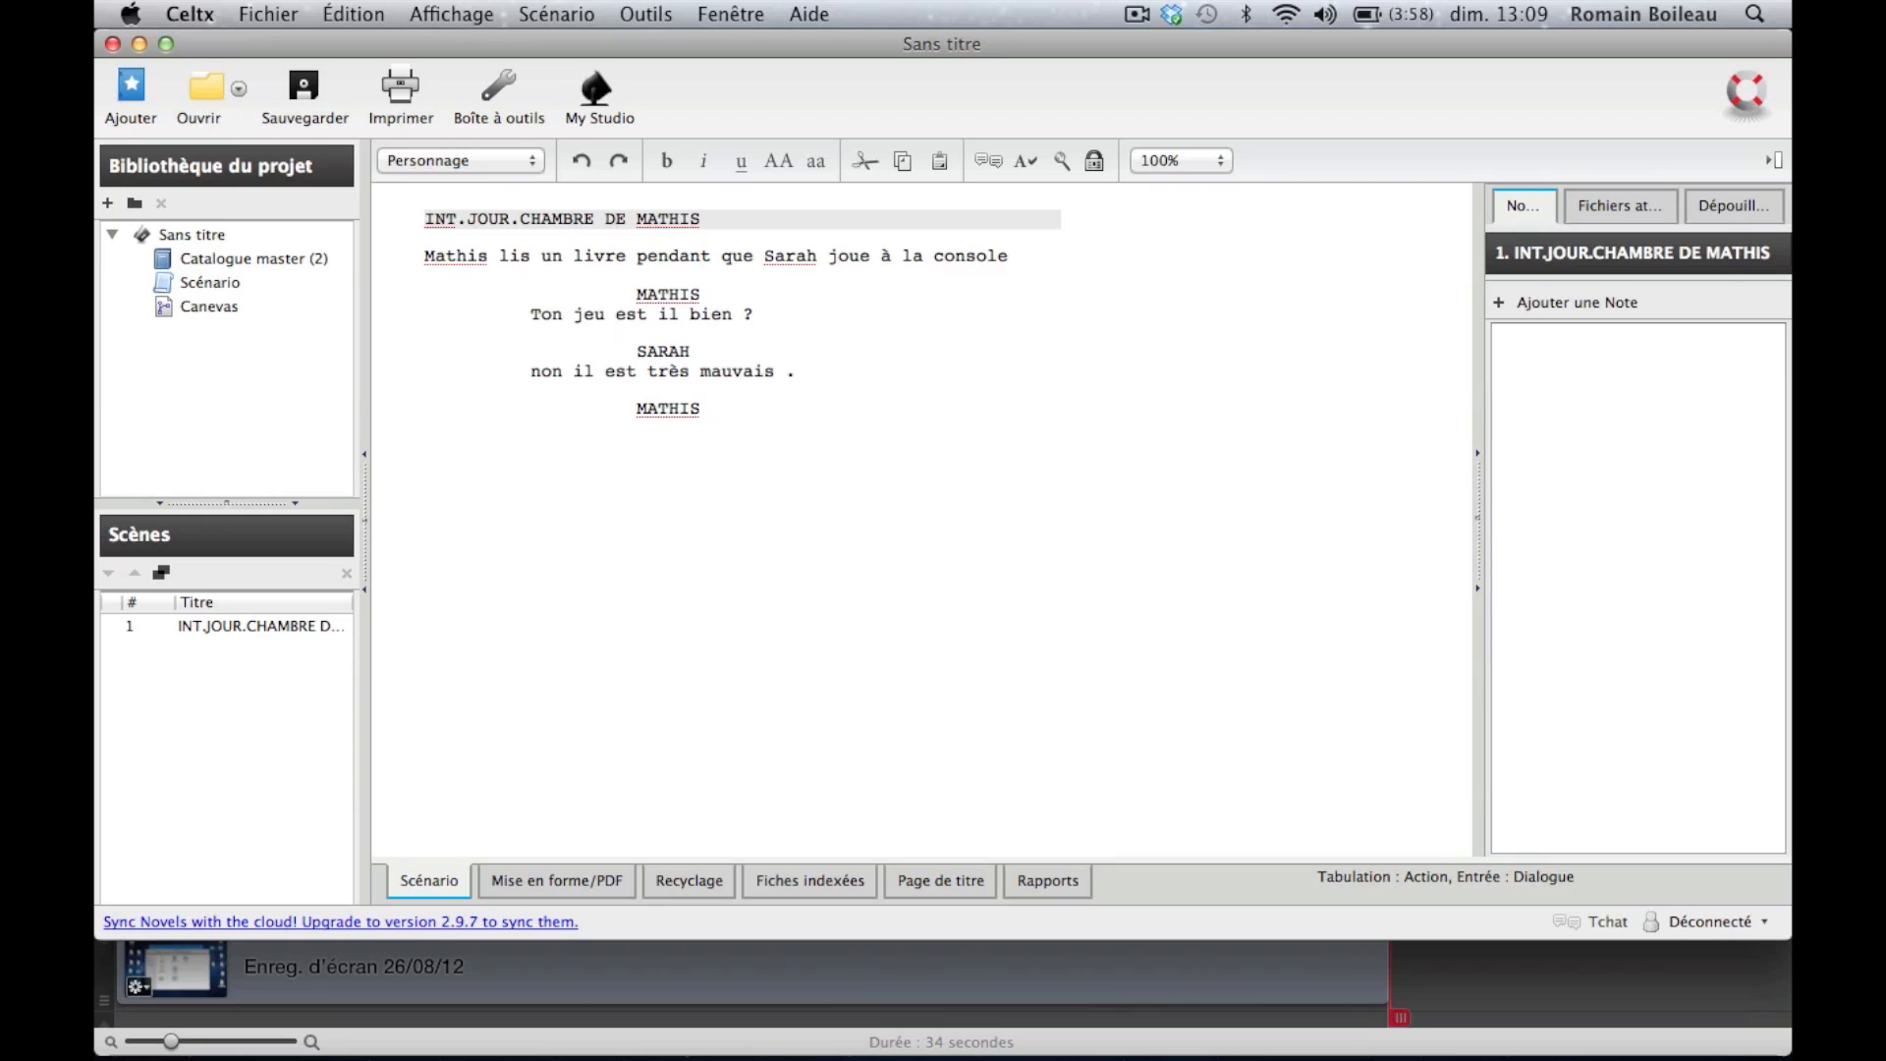
key("Return")
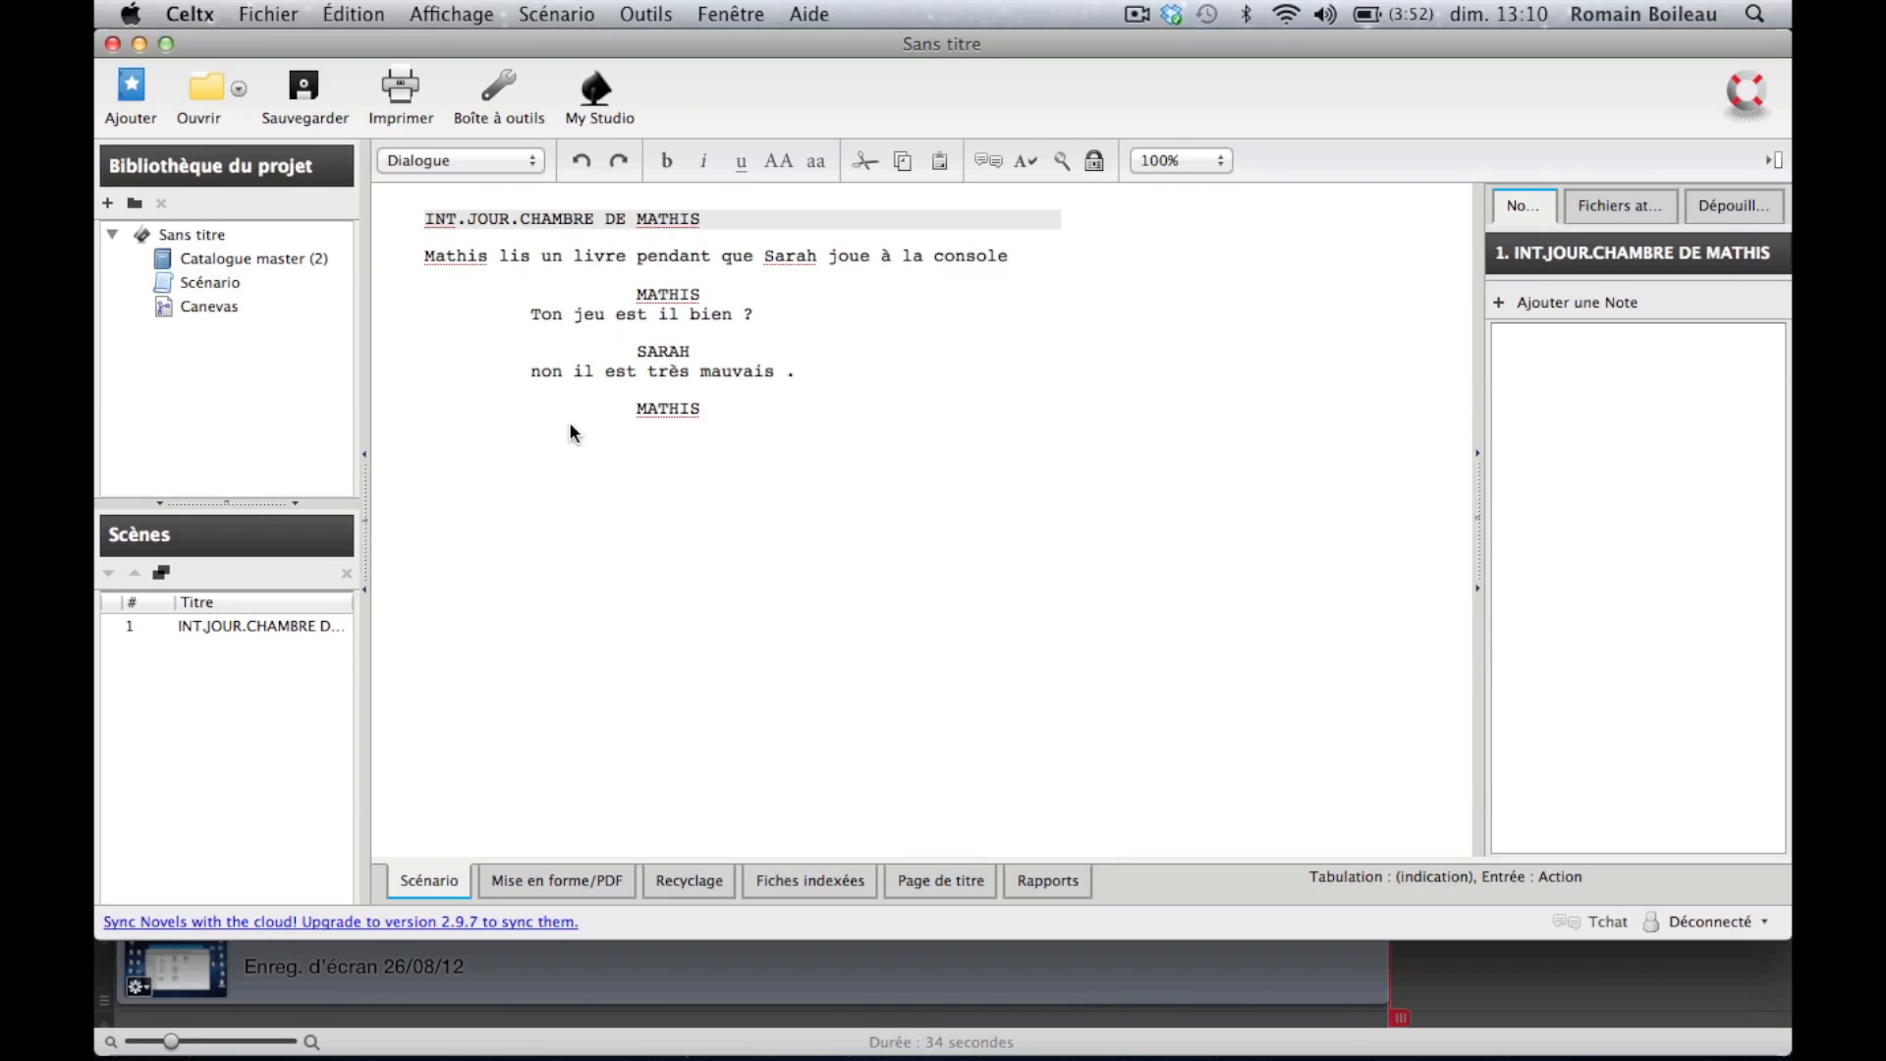
key("Tab")
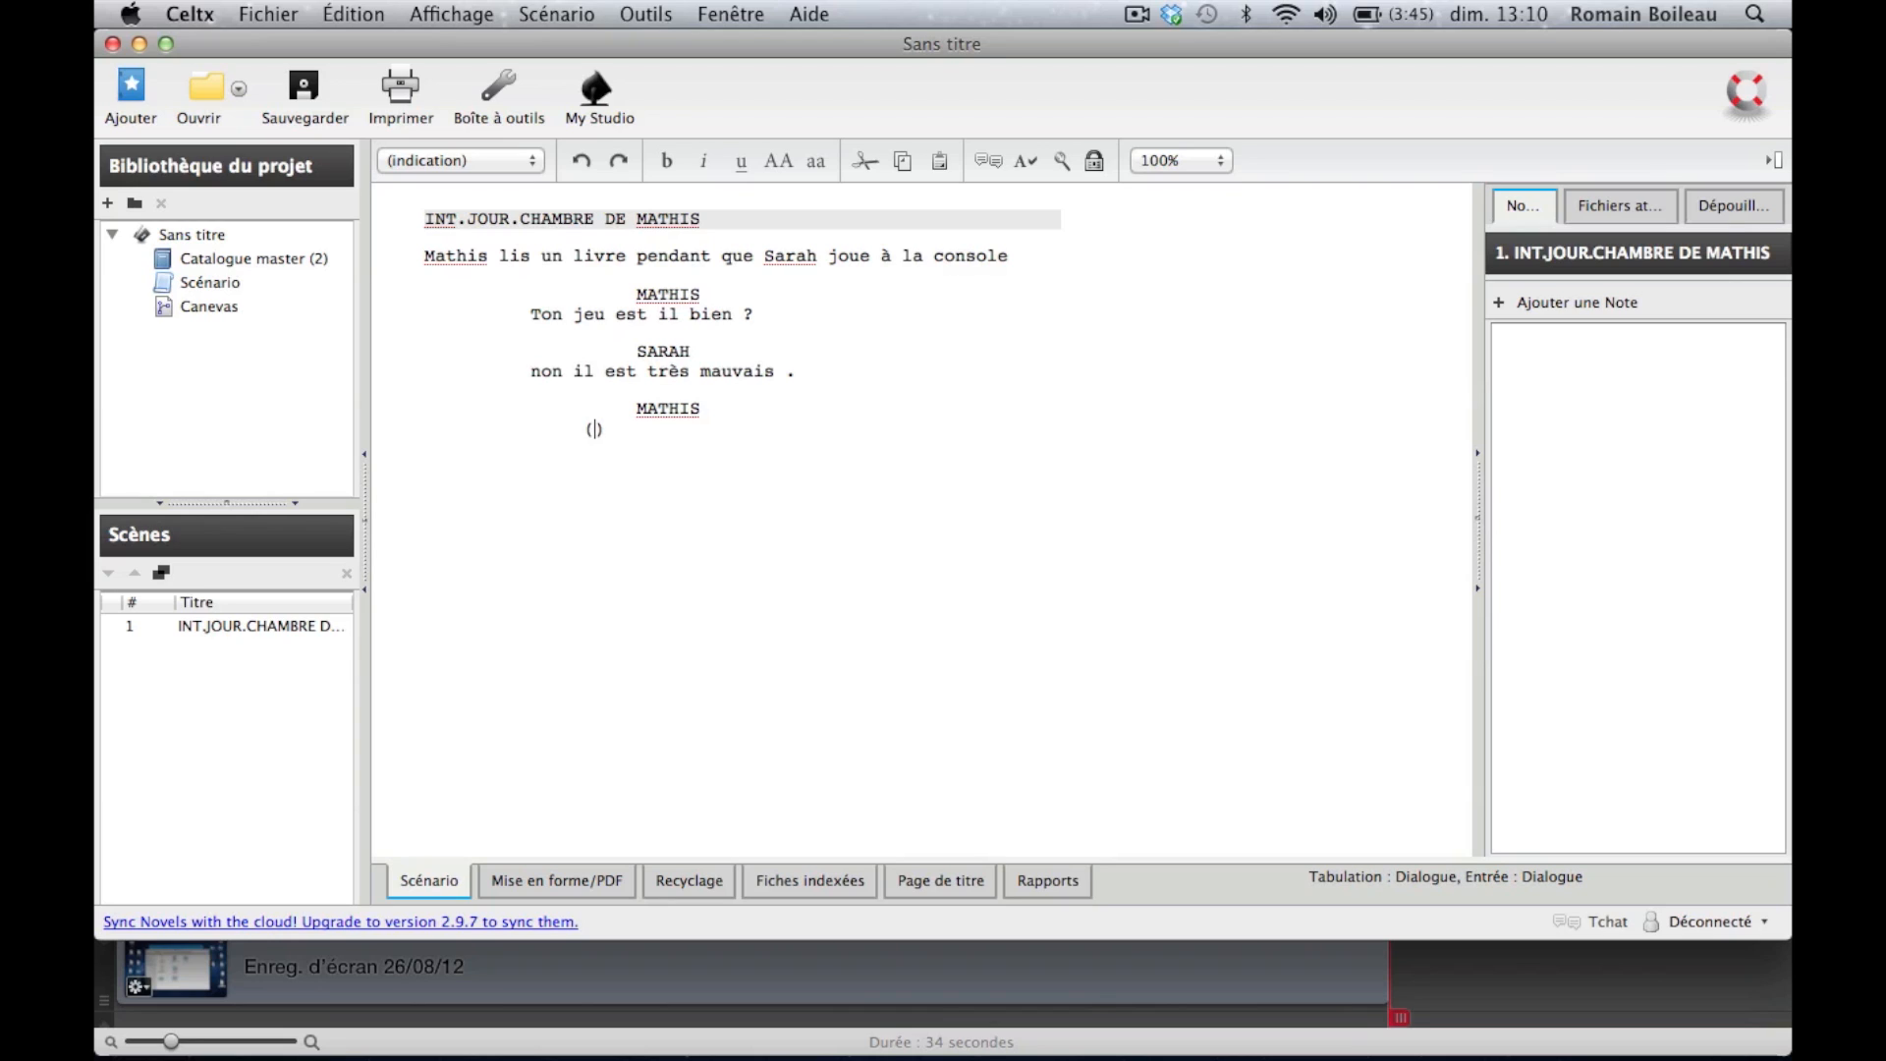
type("énerver")
key("Right")
key("Tab")
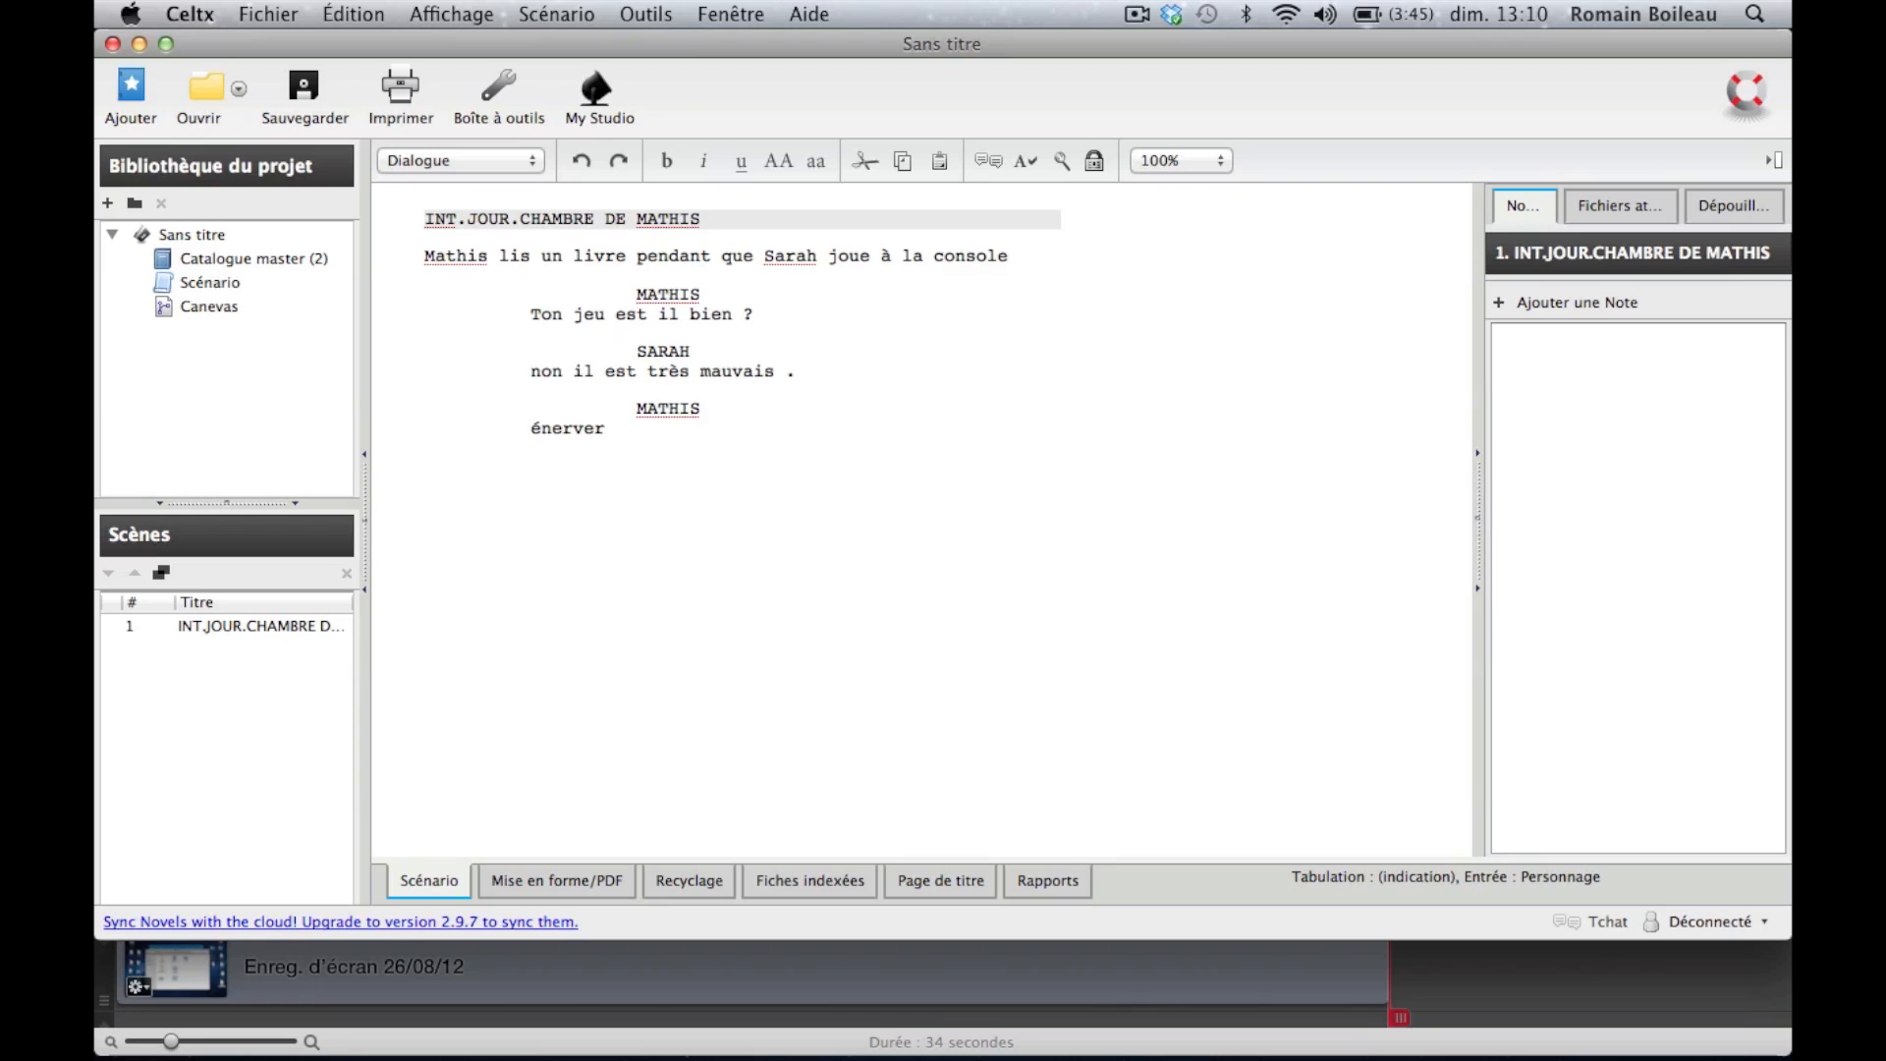
key("Tab")
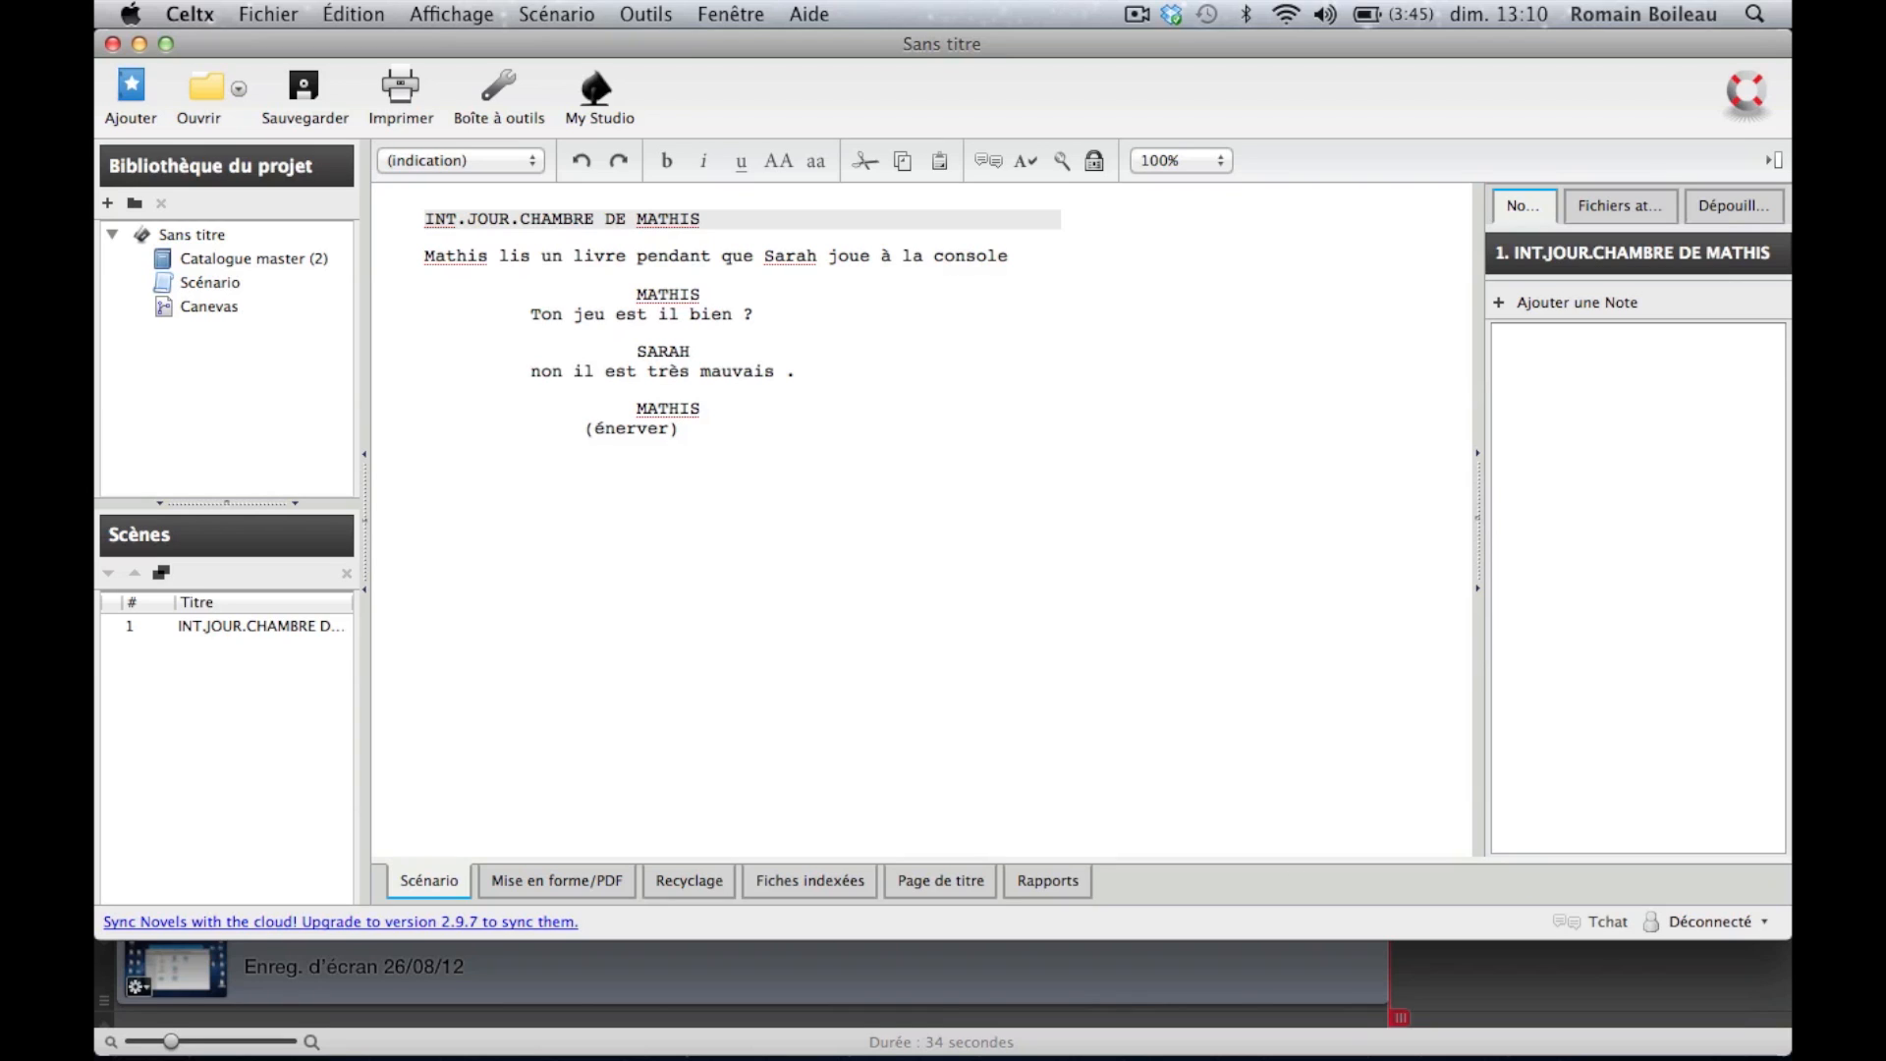
key("Return")
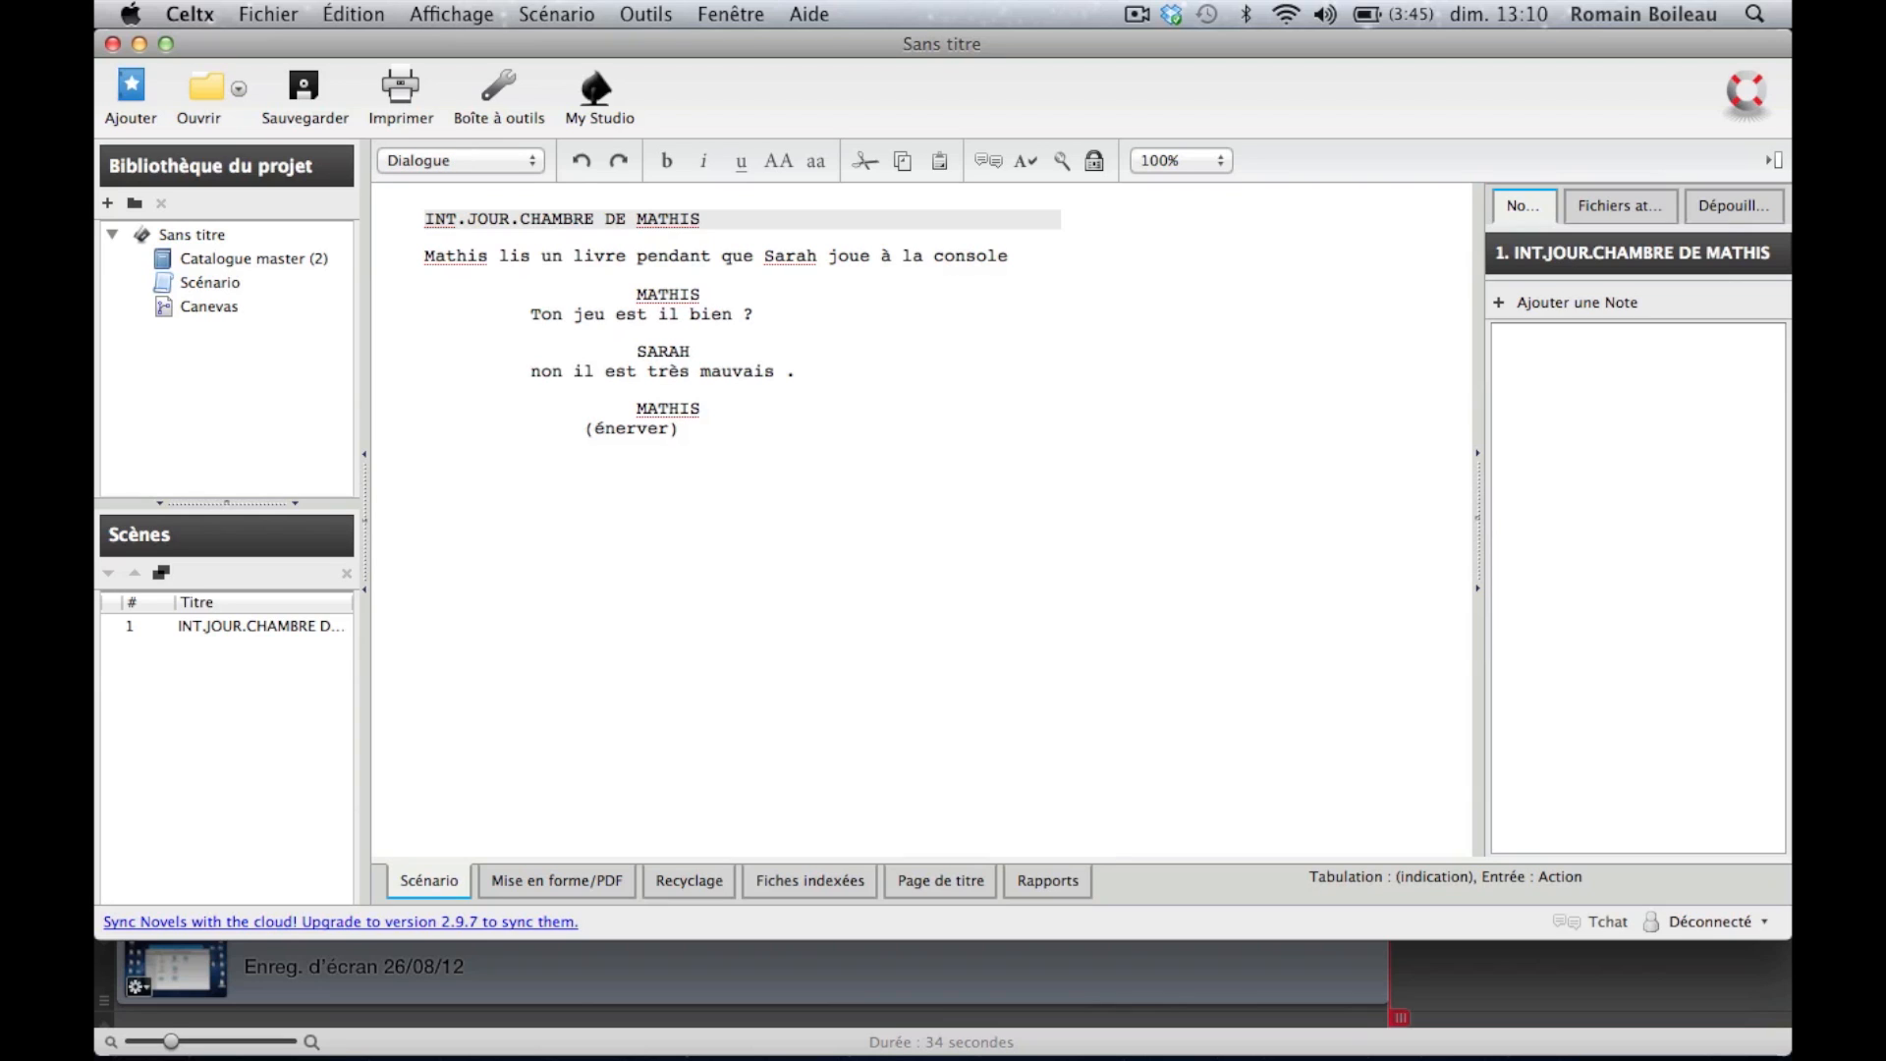
Step: Write the dialogue "Tu es vraiment une geek" under the "(énerver)" indication
type("Tu es v")
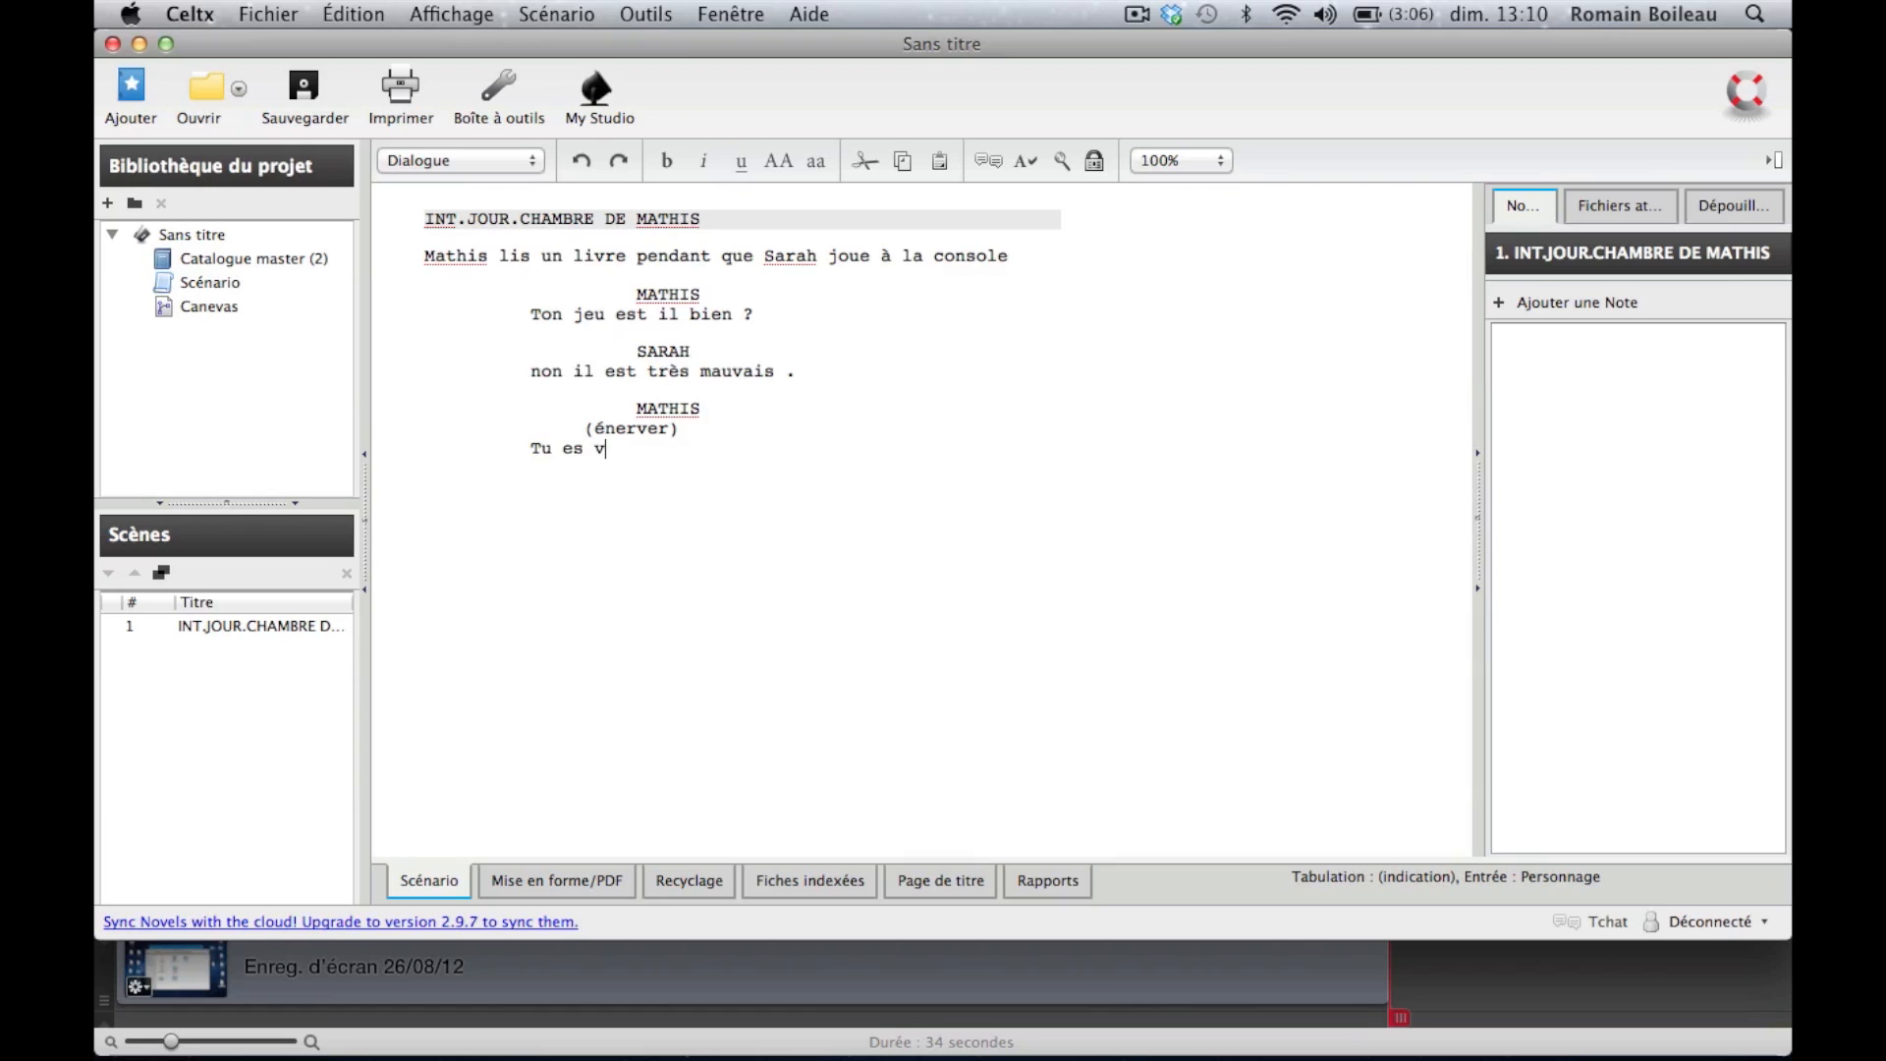
type("raiment une geek")
key("Return")
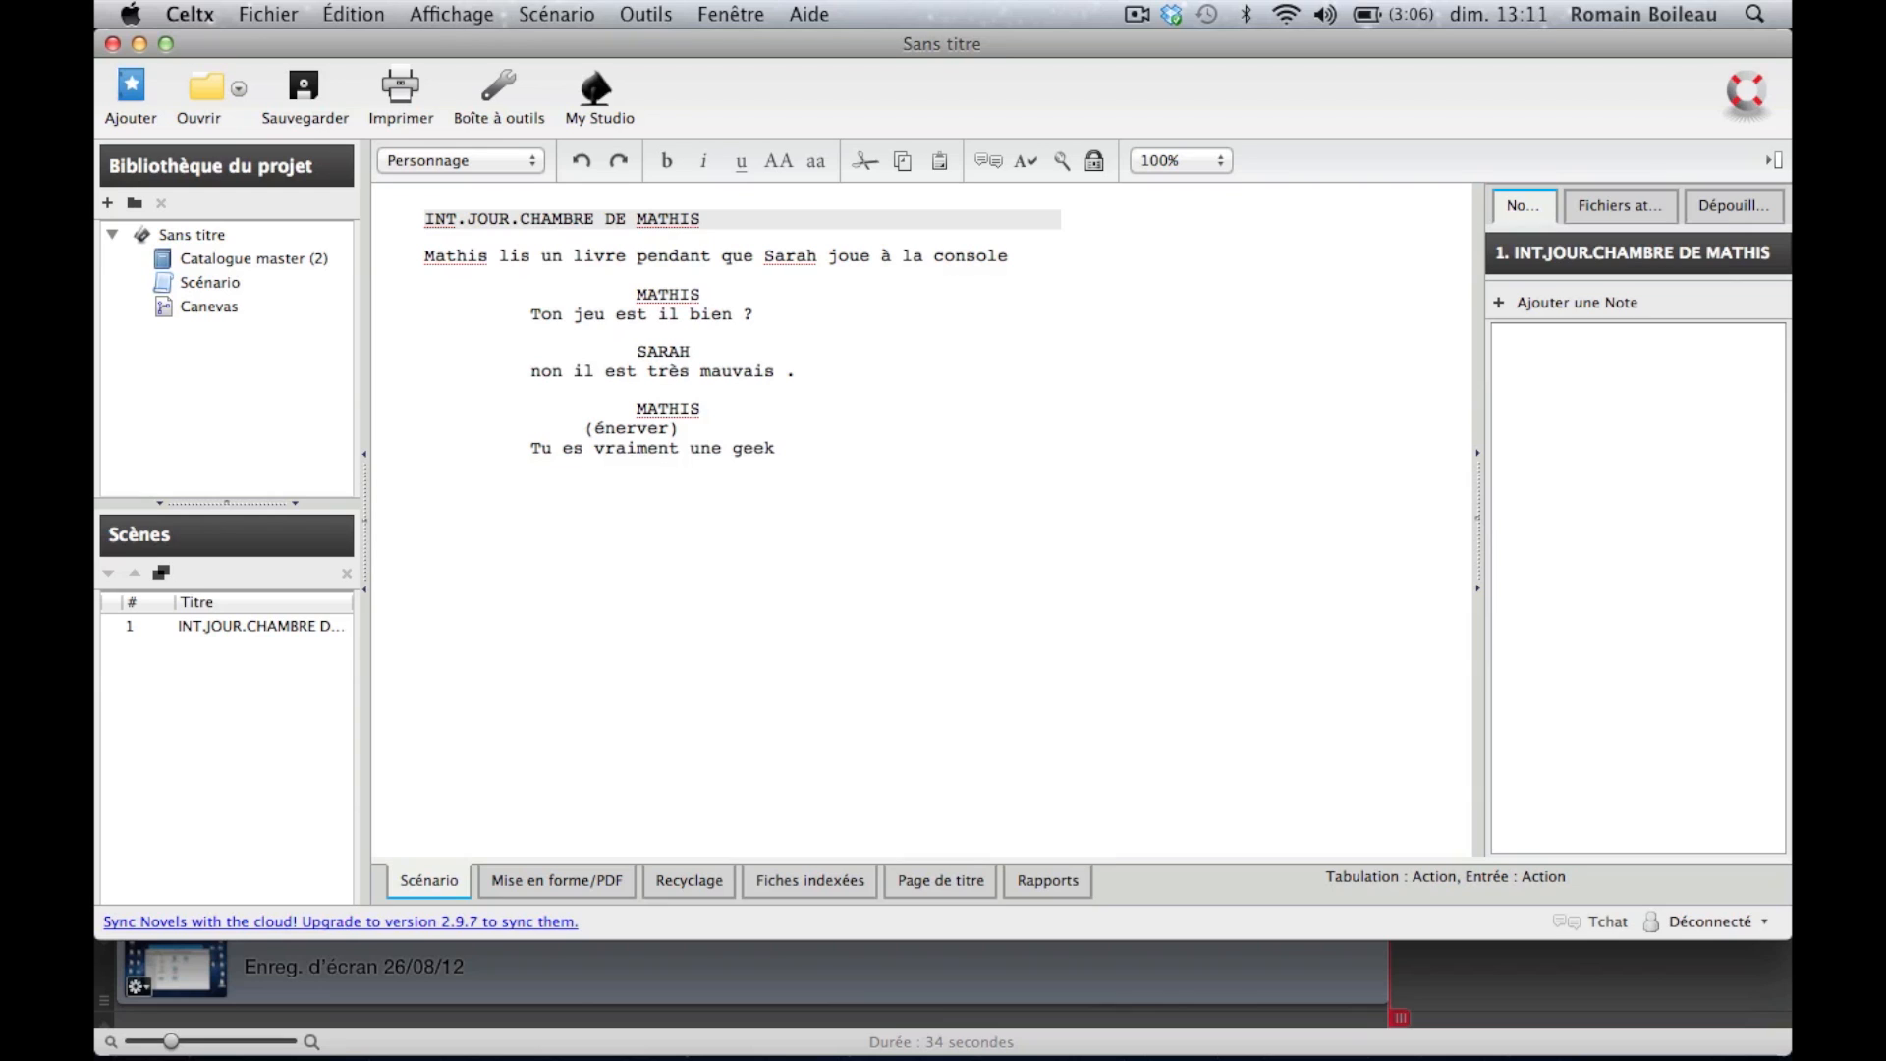
Step: Add another SARAH character cue below the last line of dialogue, using the suggested name
type("S")
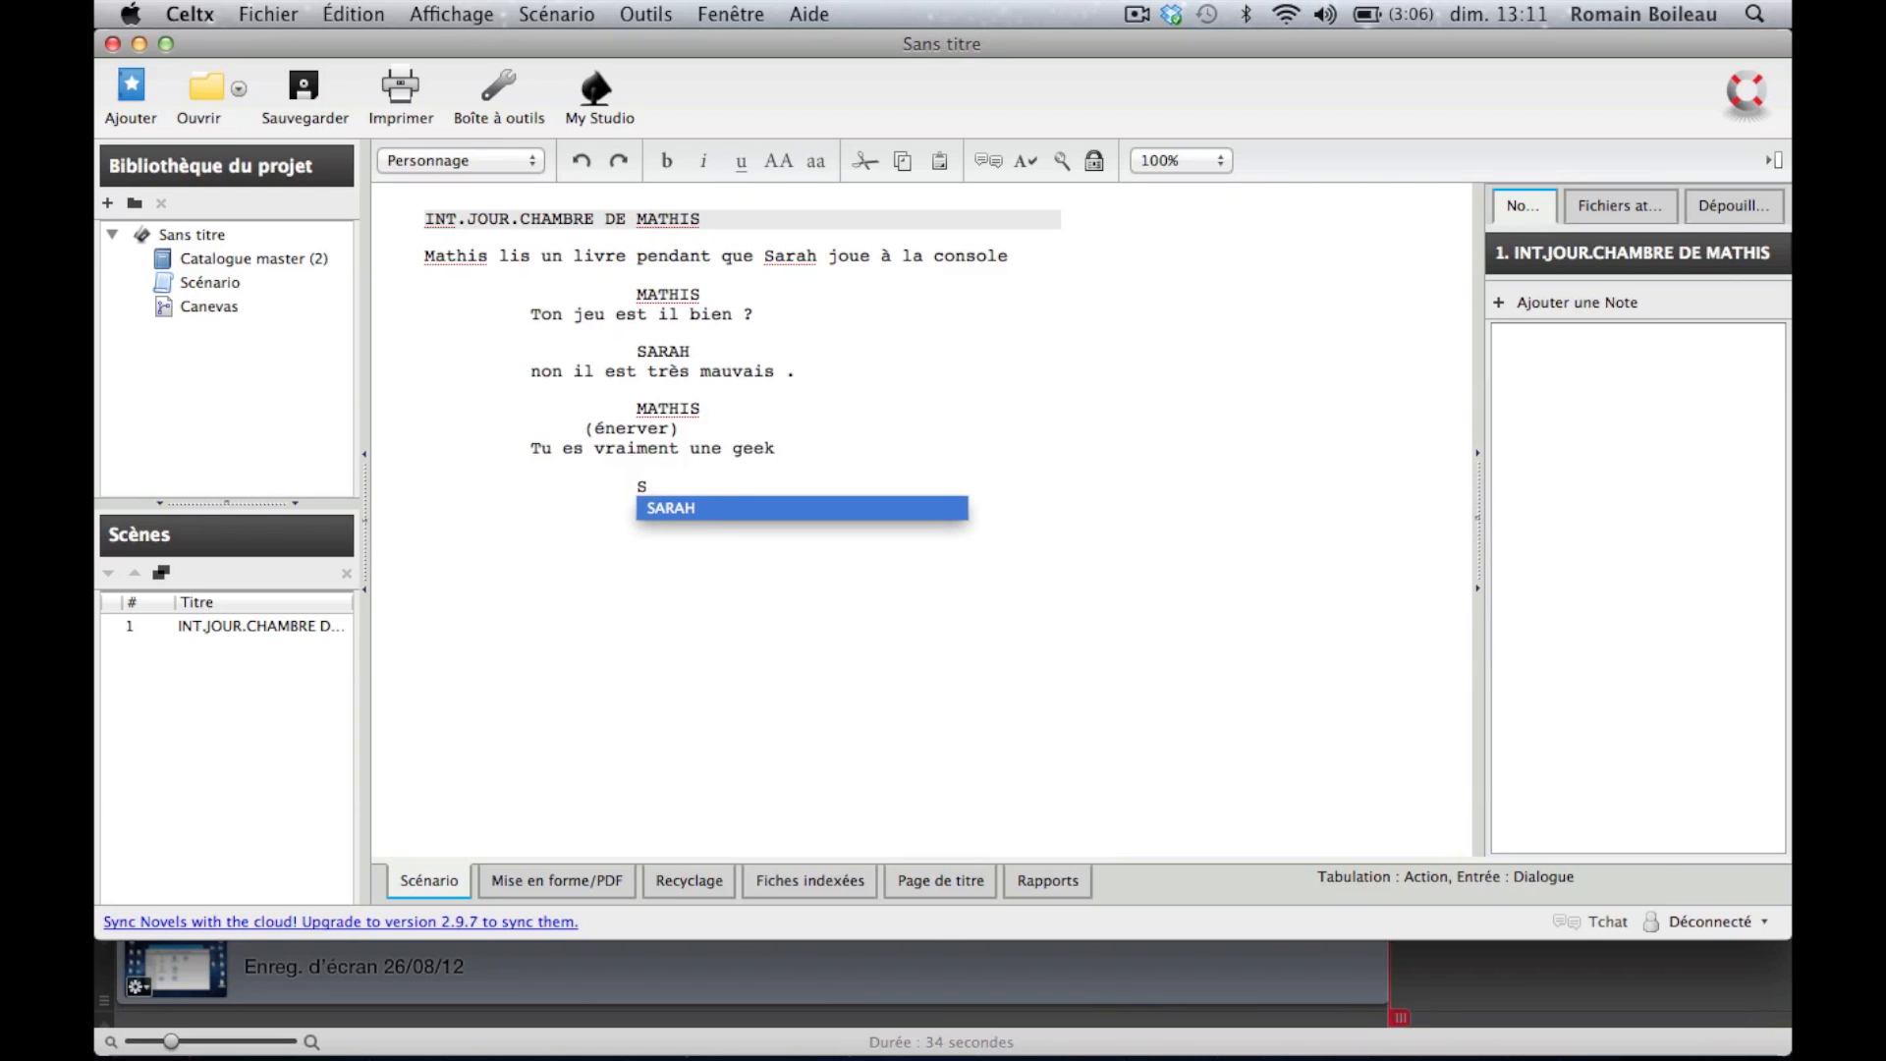
type("A")
key("Return")
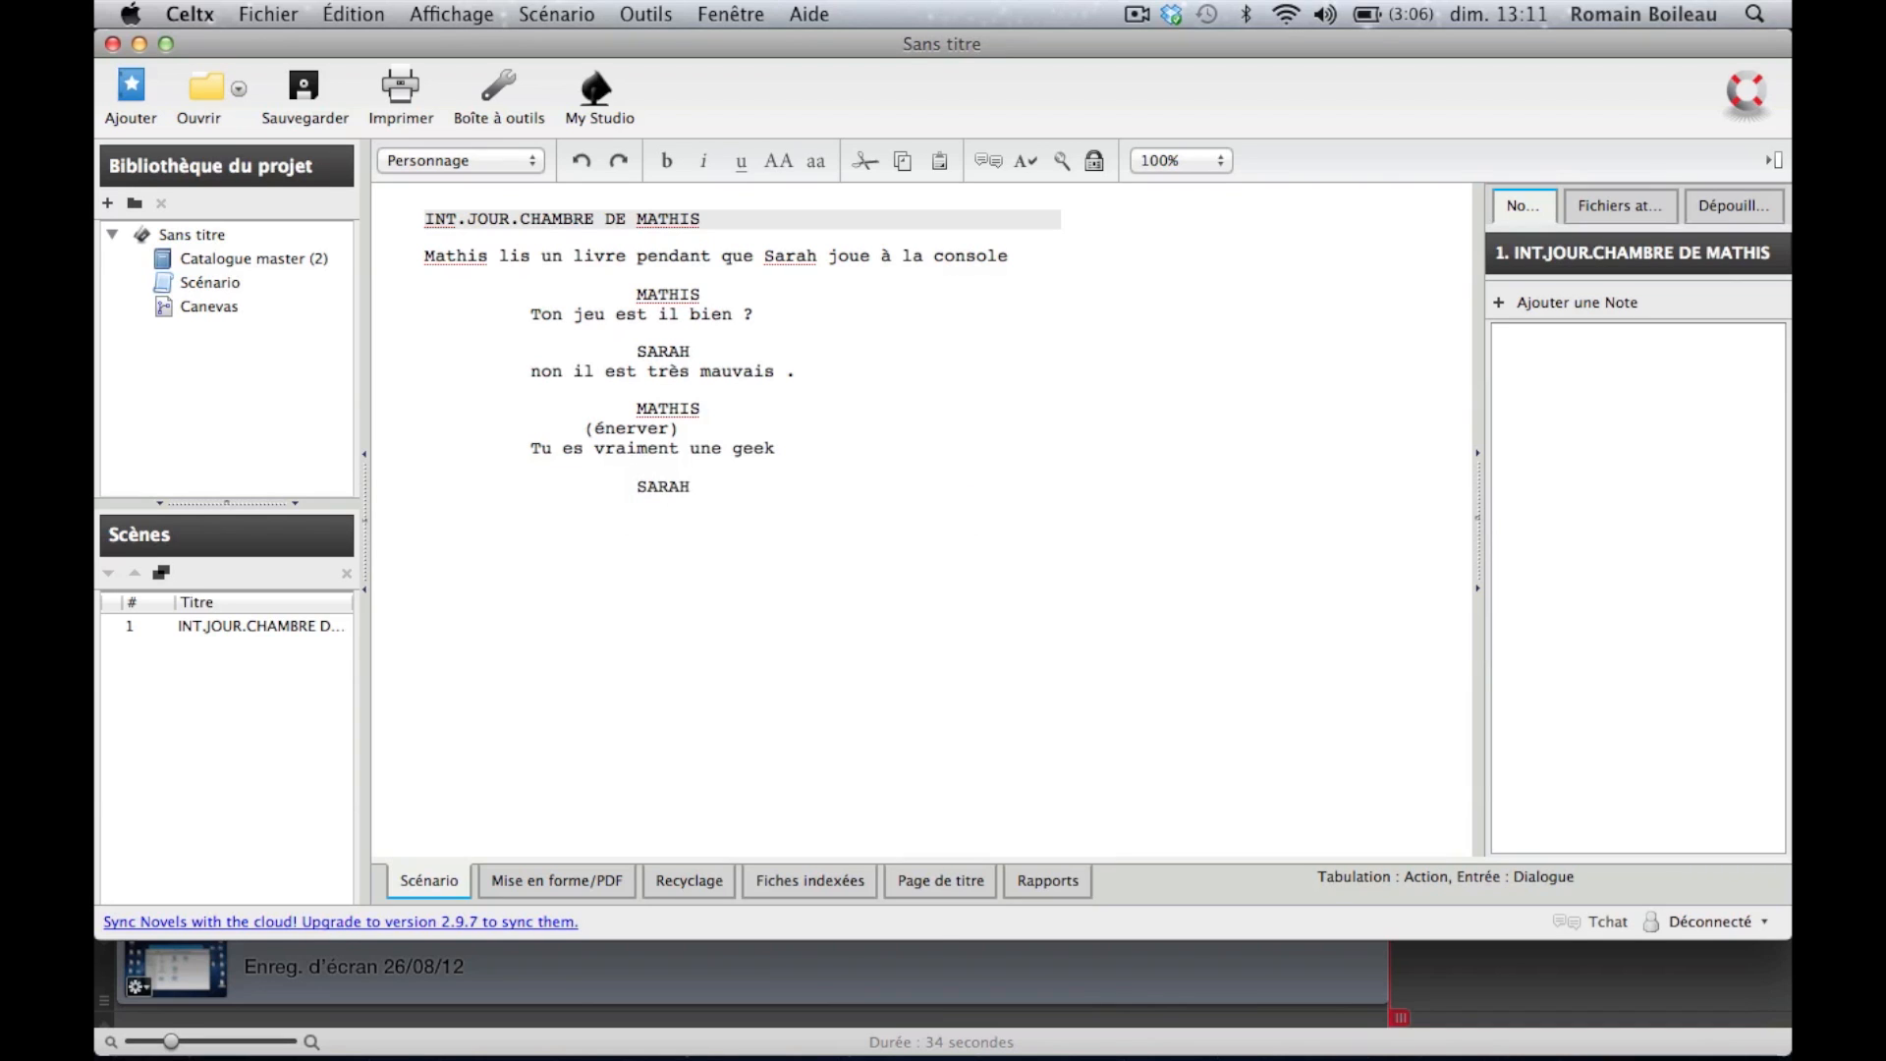
Step: Add the parenthetical indication "(se levant)" under the last SARAH cue
key("Return")
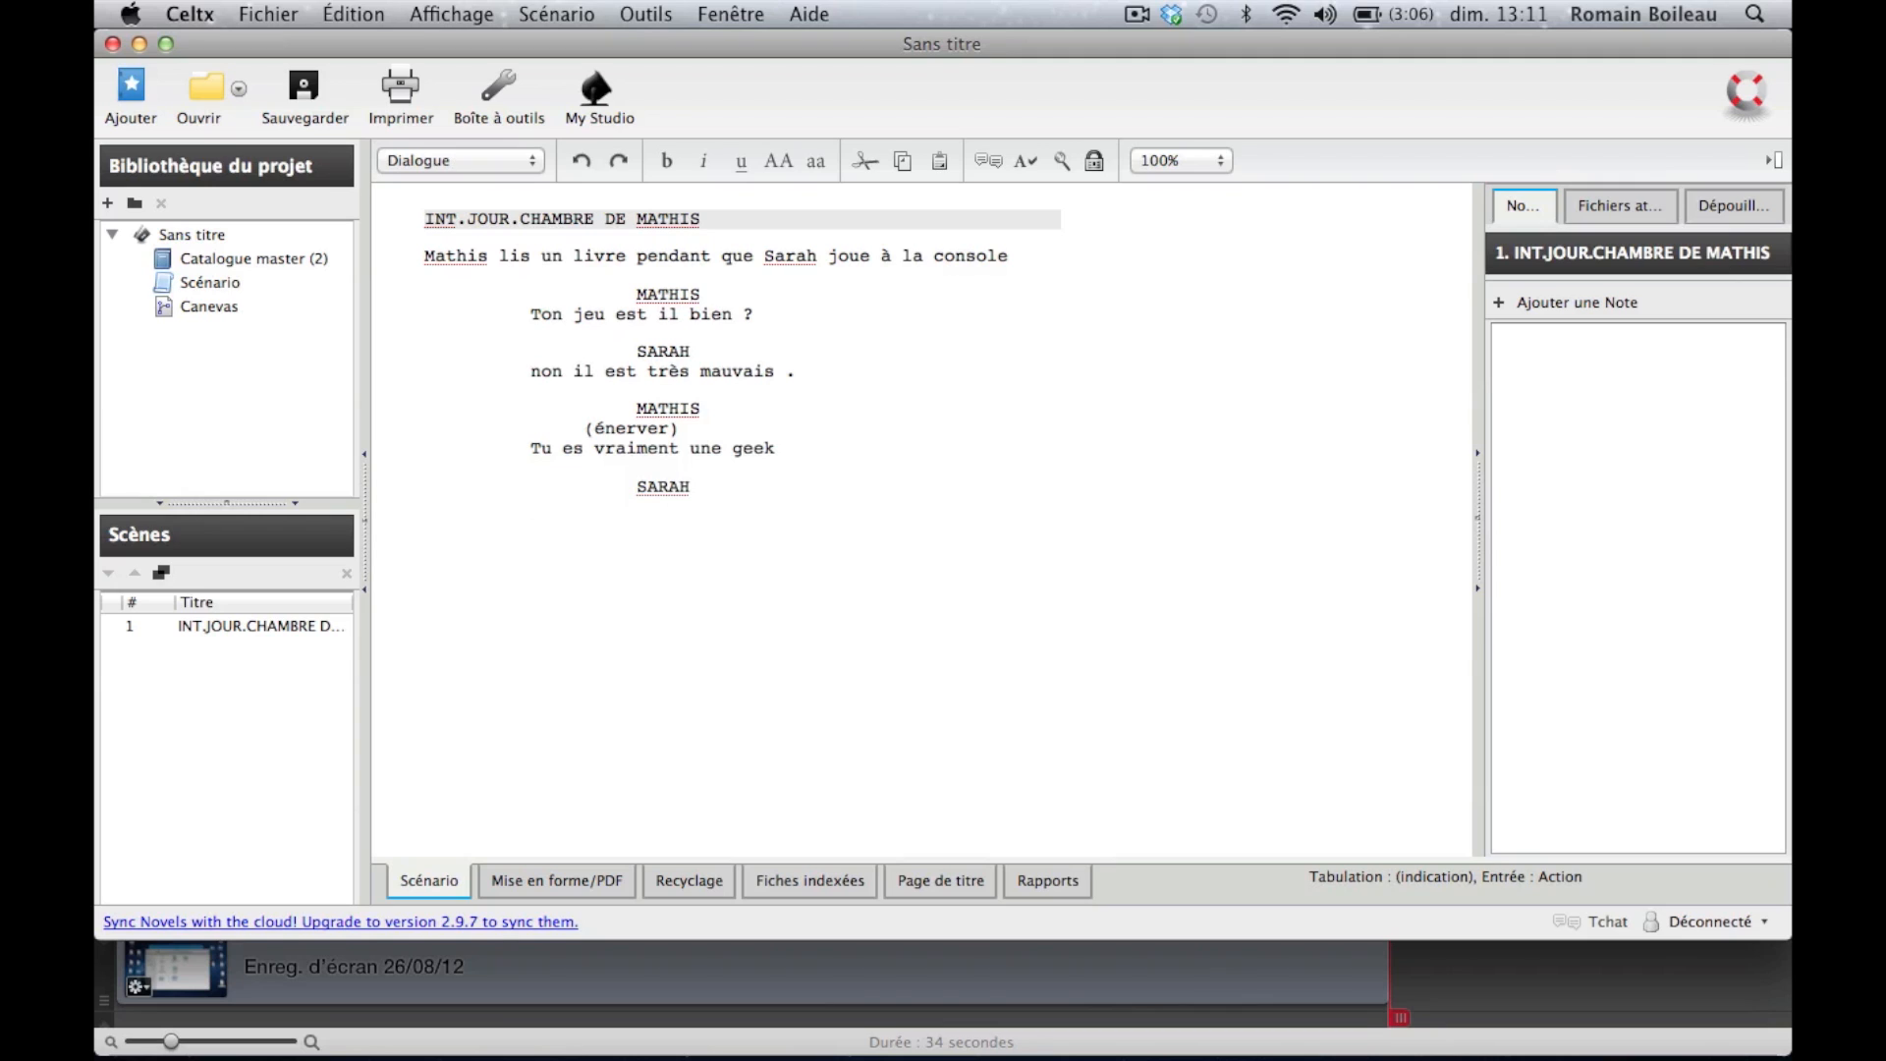
key("Tab")
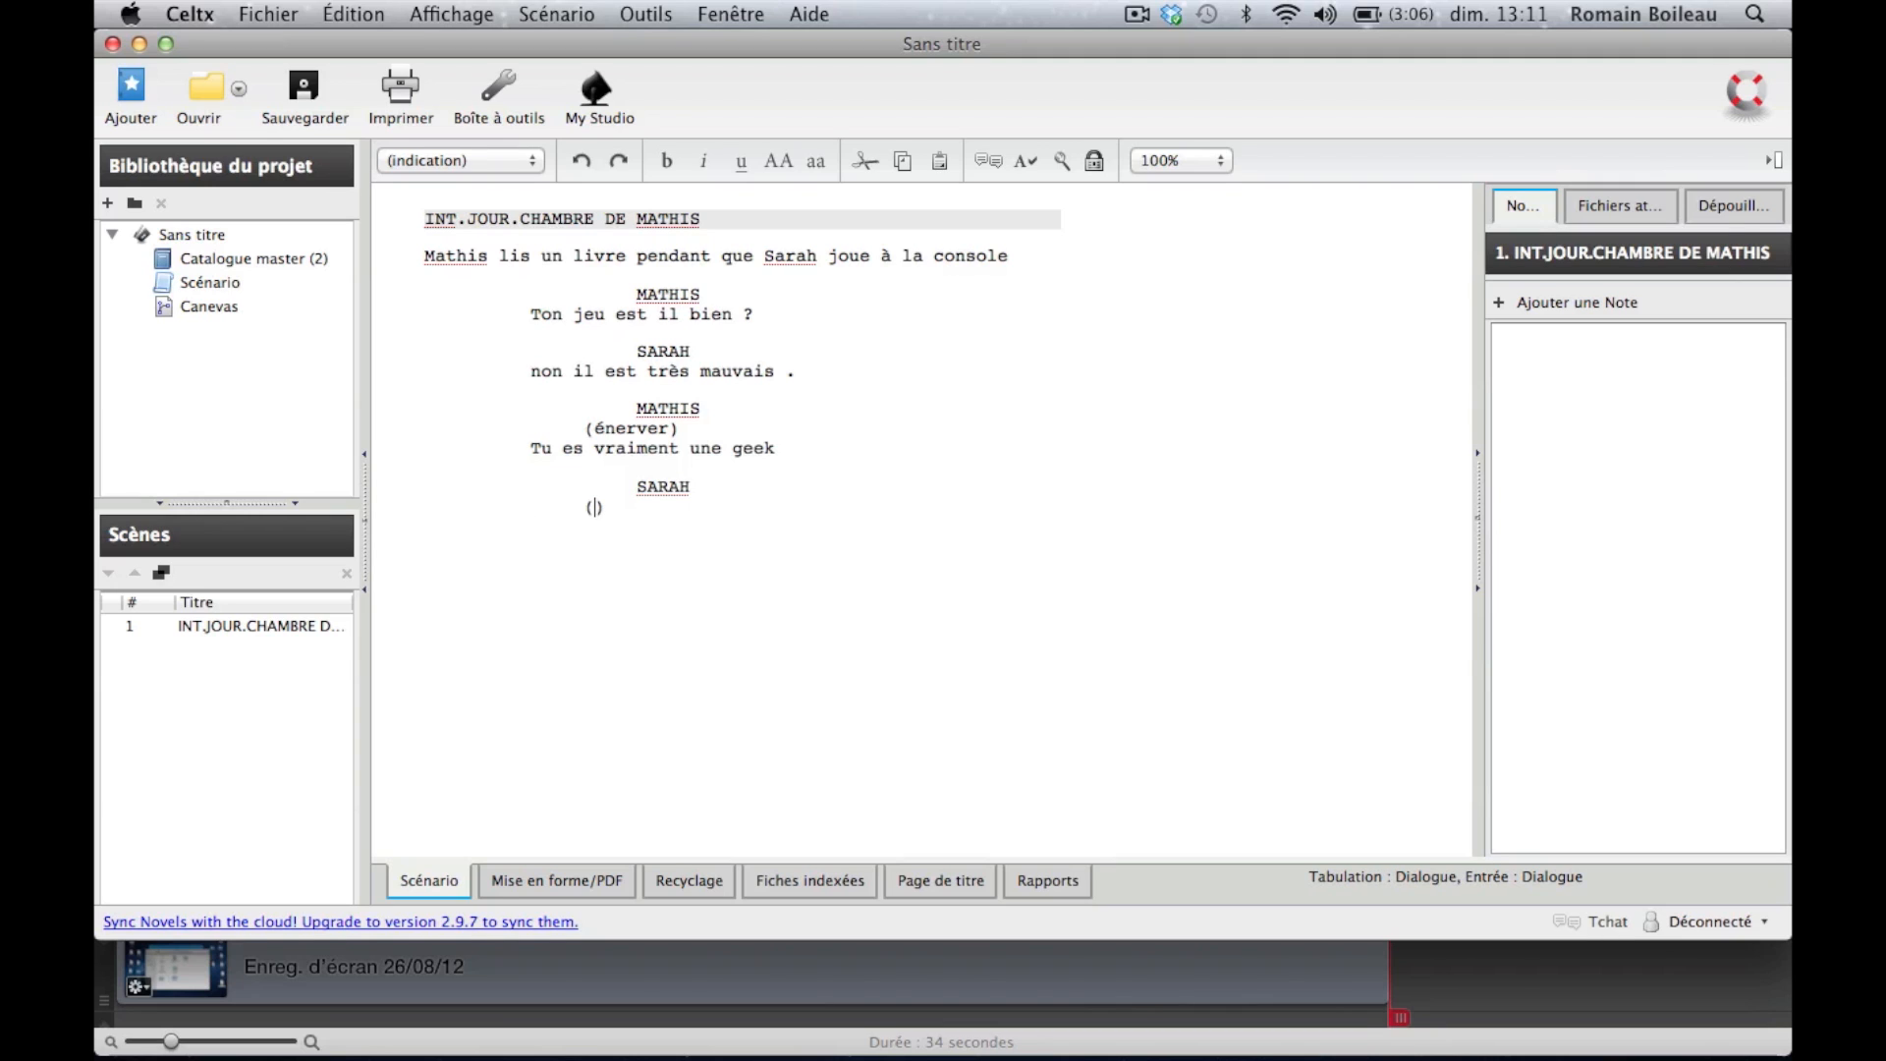
type("se levant")
key("BackSpace")
key("Return")
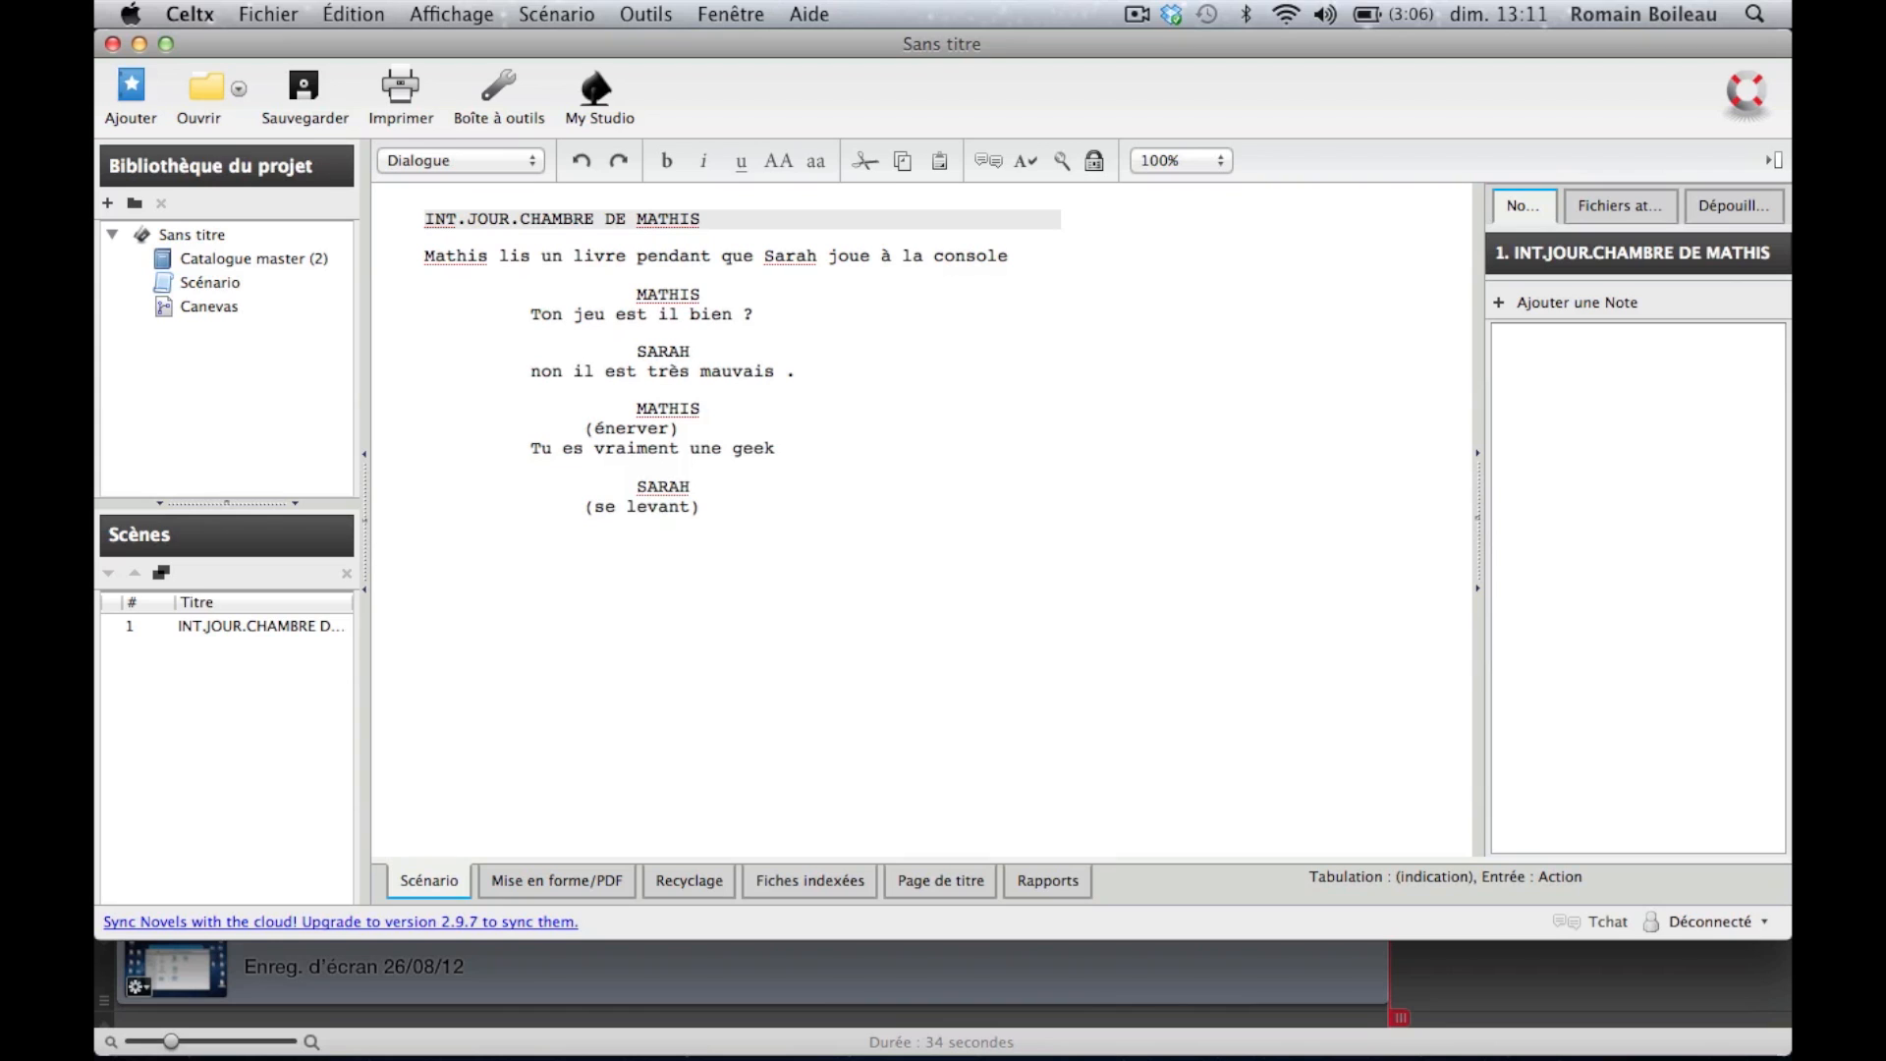
Step: Write the dialogue "Tu es nul" under the "(se levant)" indication
type("tu")
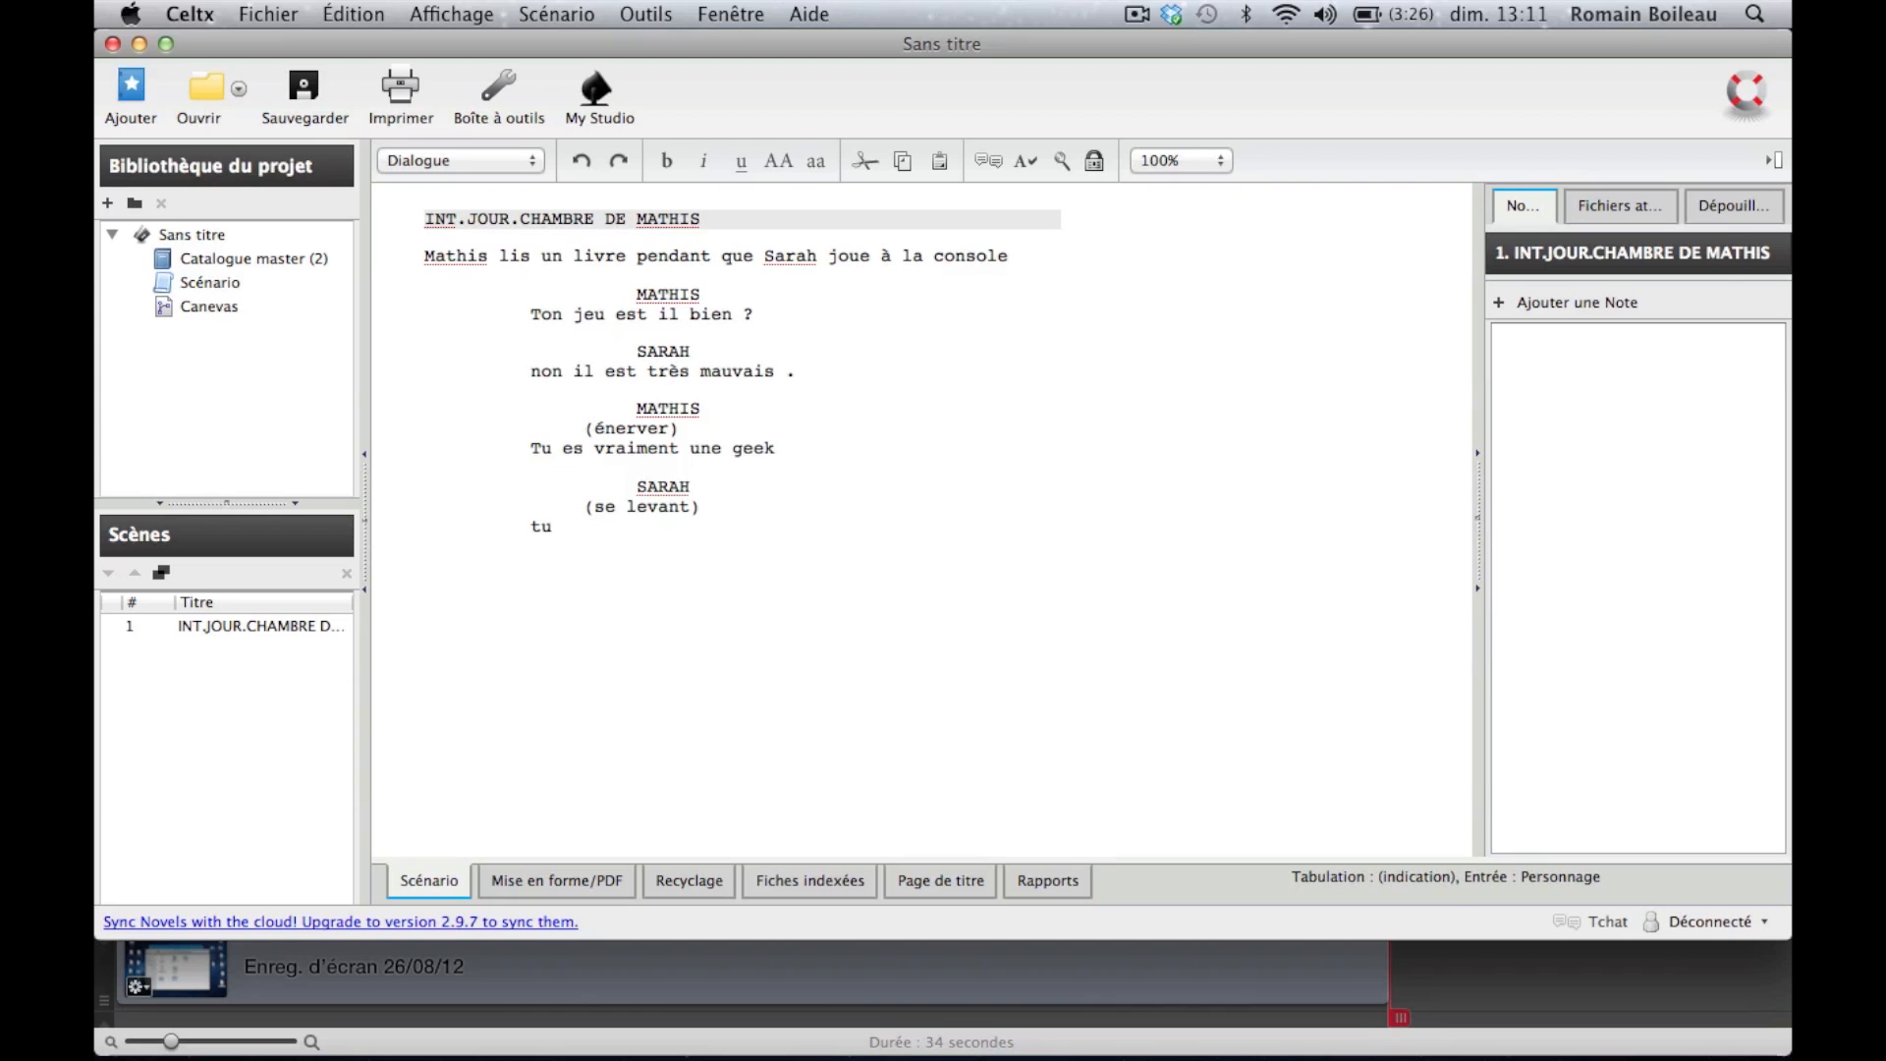
key("BackSpace")
key("BackSpace")
type("Tu es nulle")
key("BackSpace")
key("BackSpace")
Step: Add the action line "Sarah sort de la pièce ." below the last line of dialogue
key("Return")
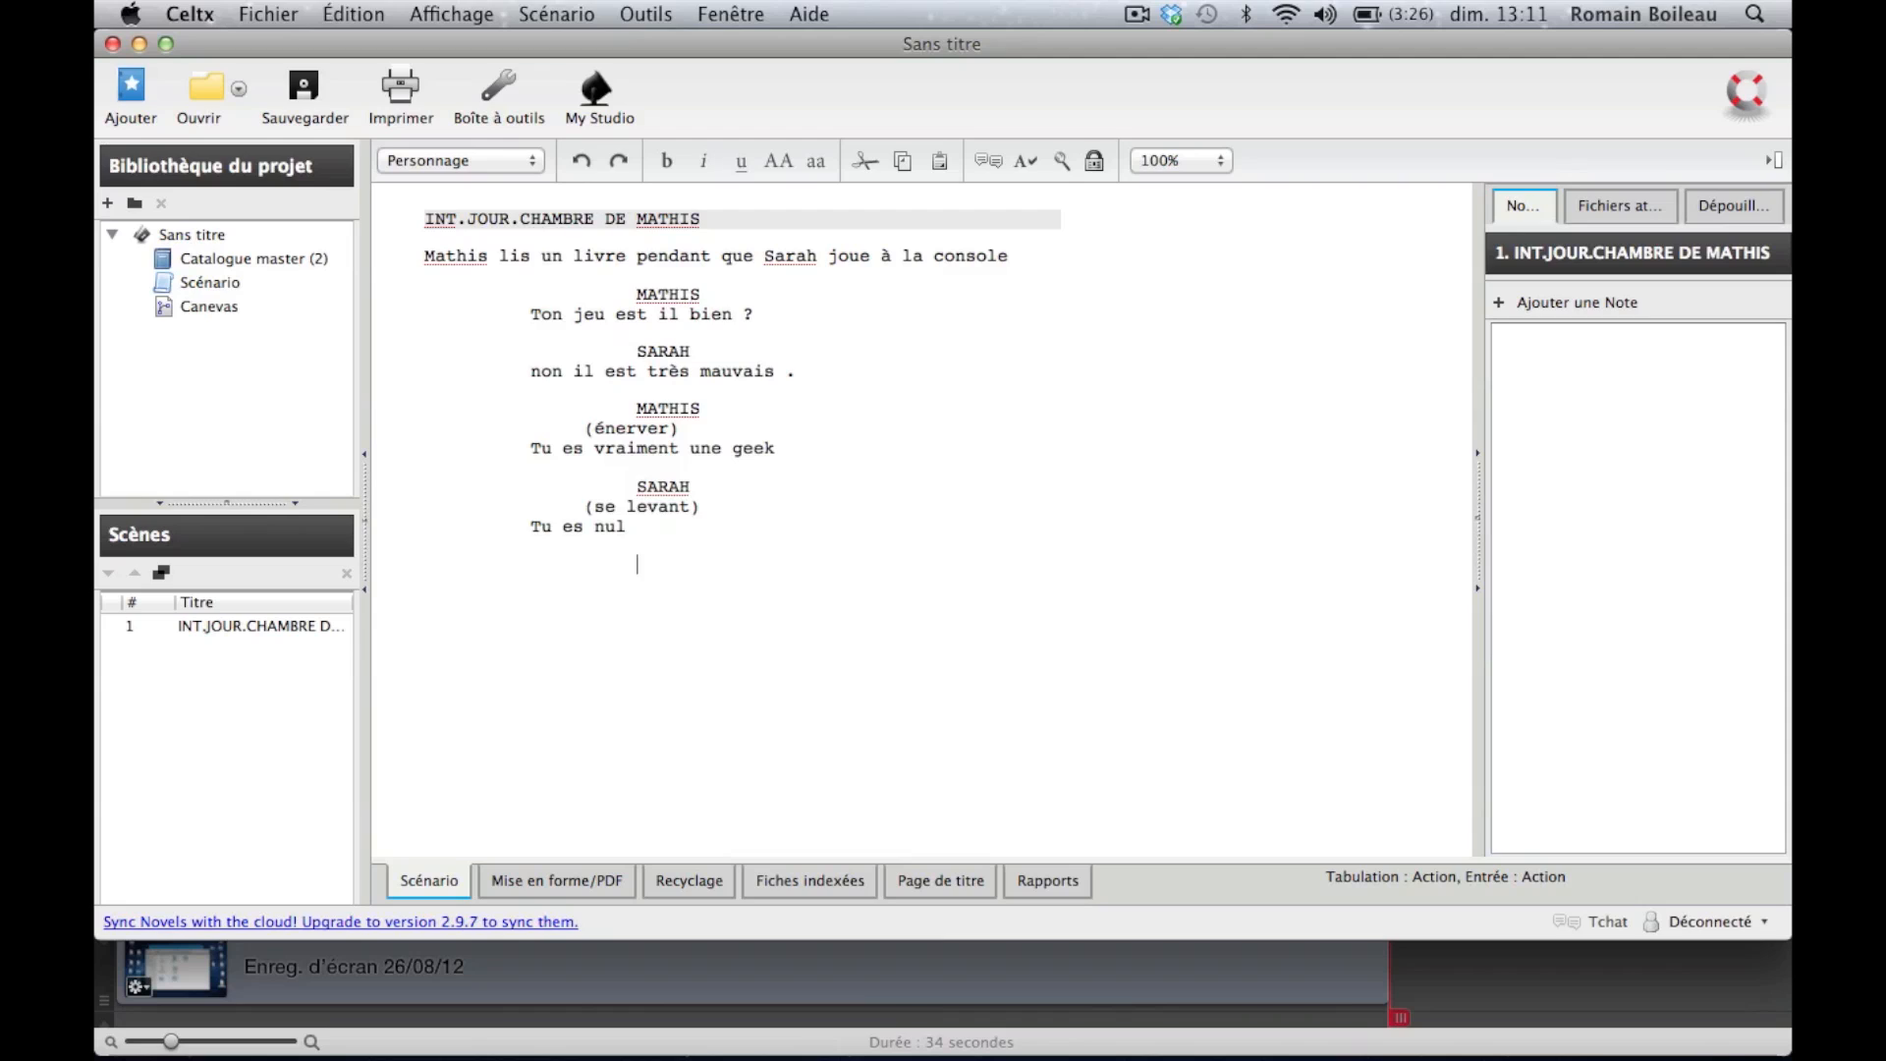
key("Return")
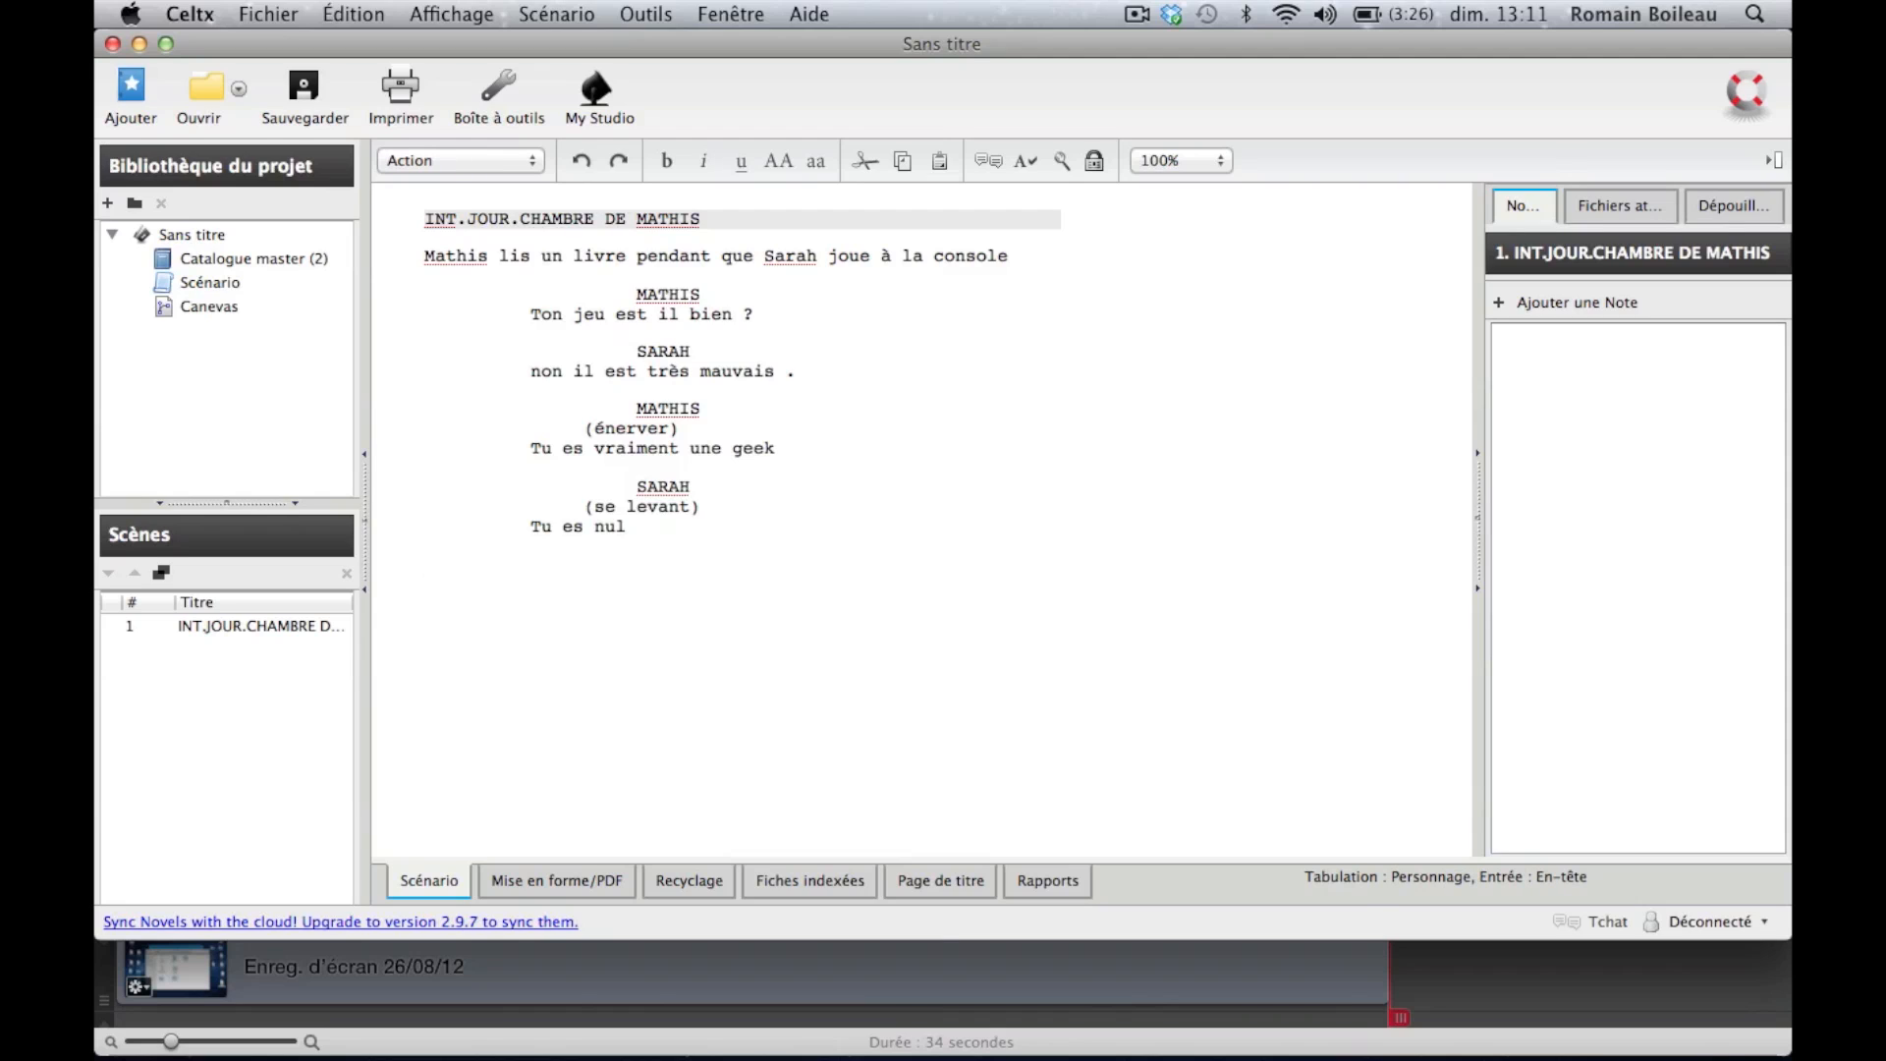
type("Sa")
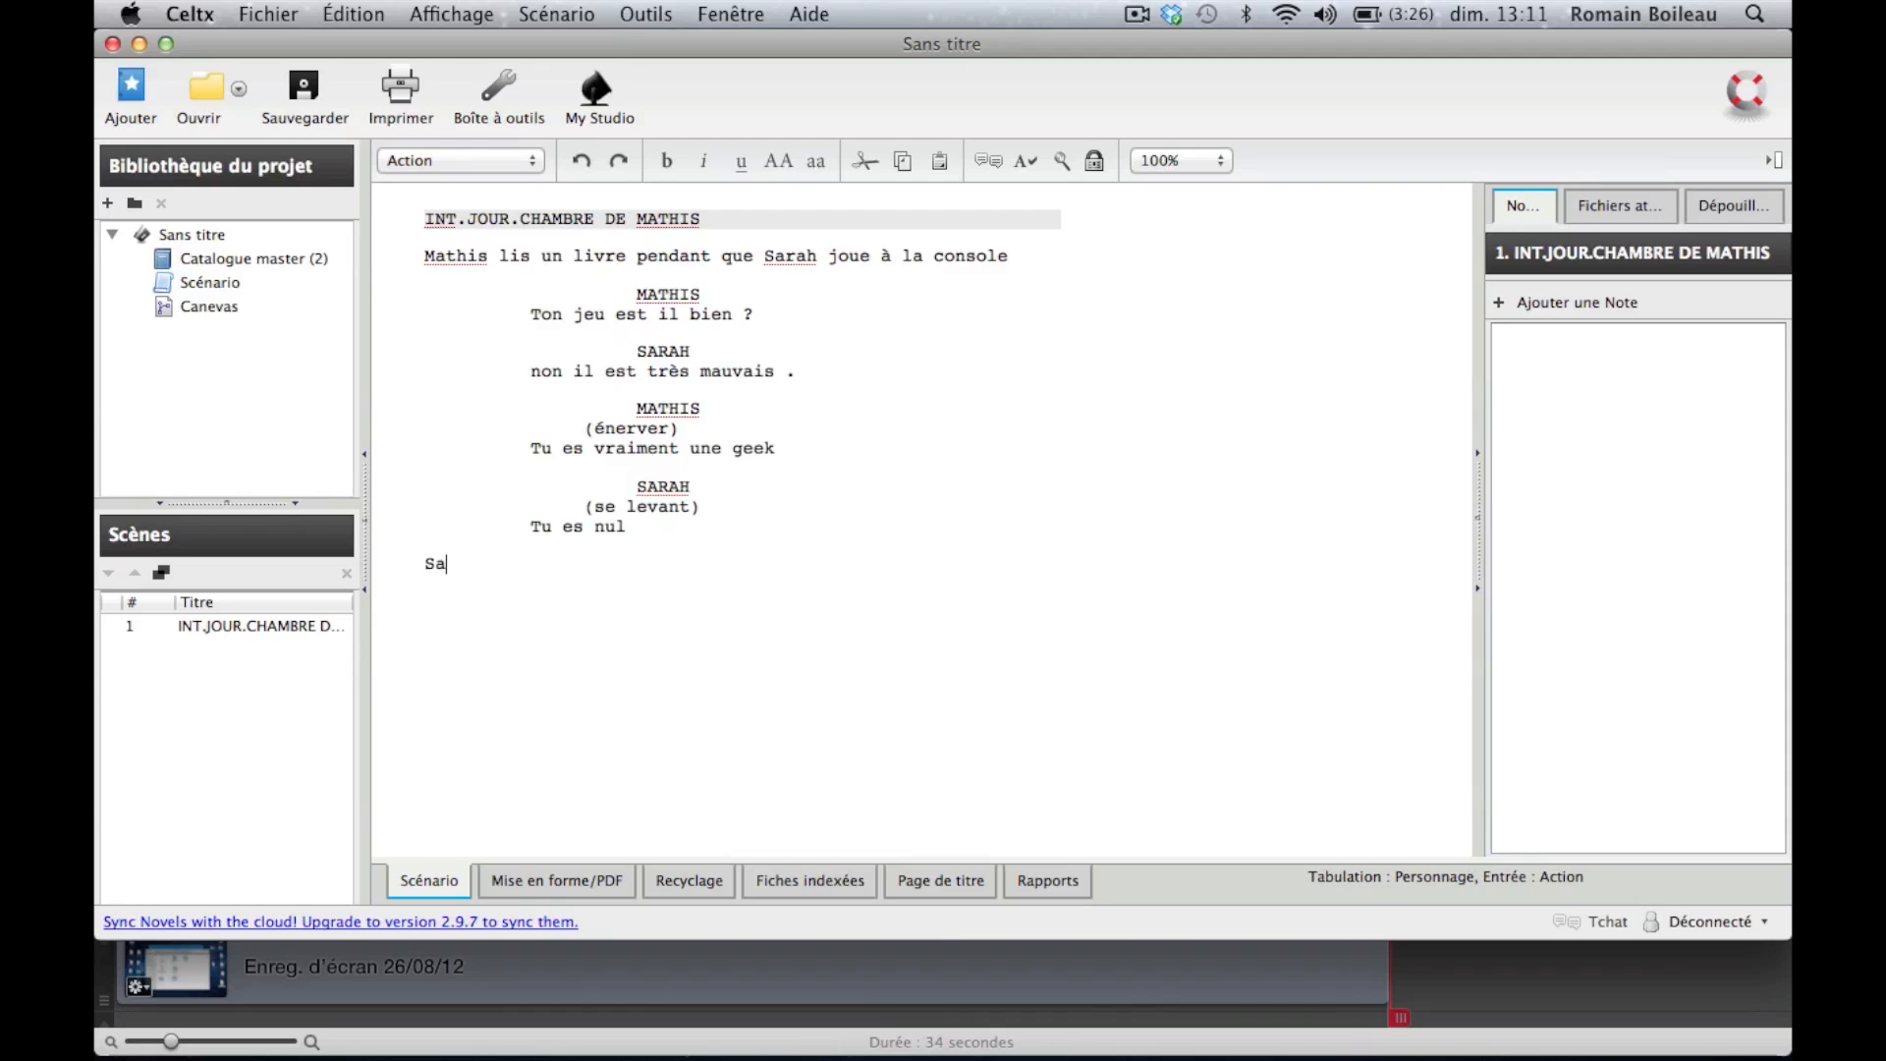
type("rah sort de la pièc")
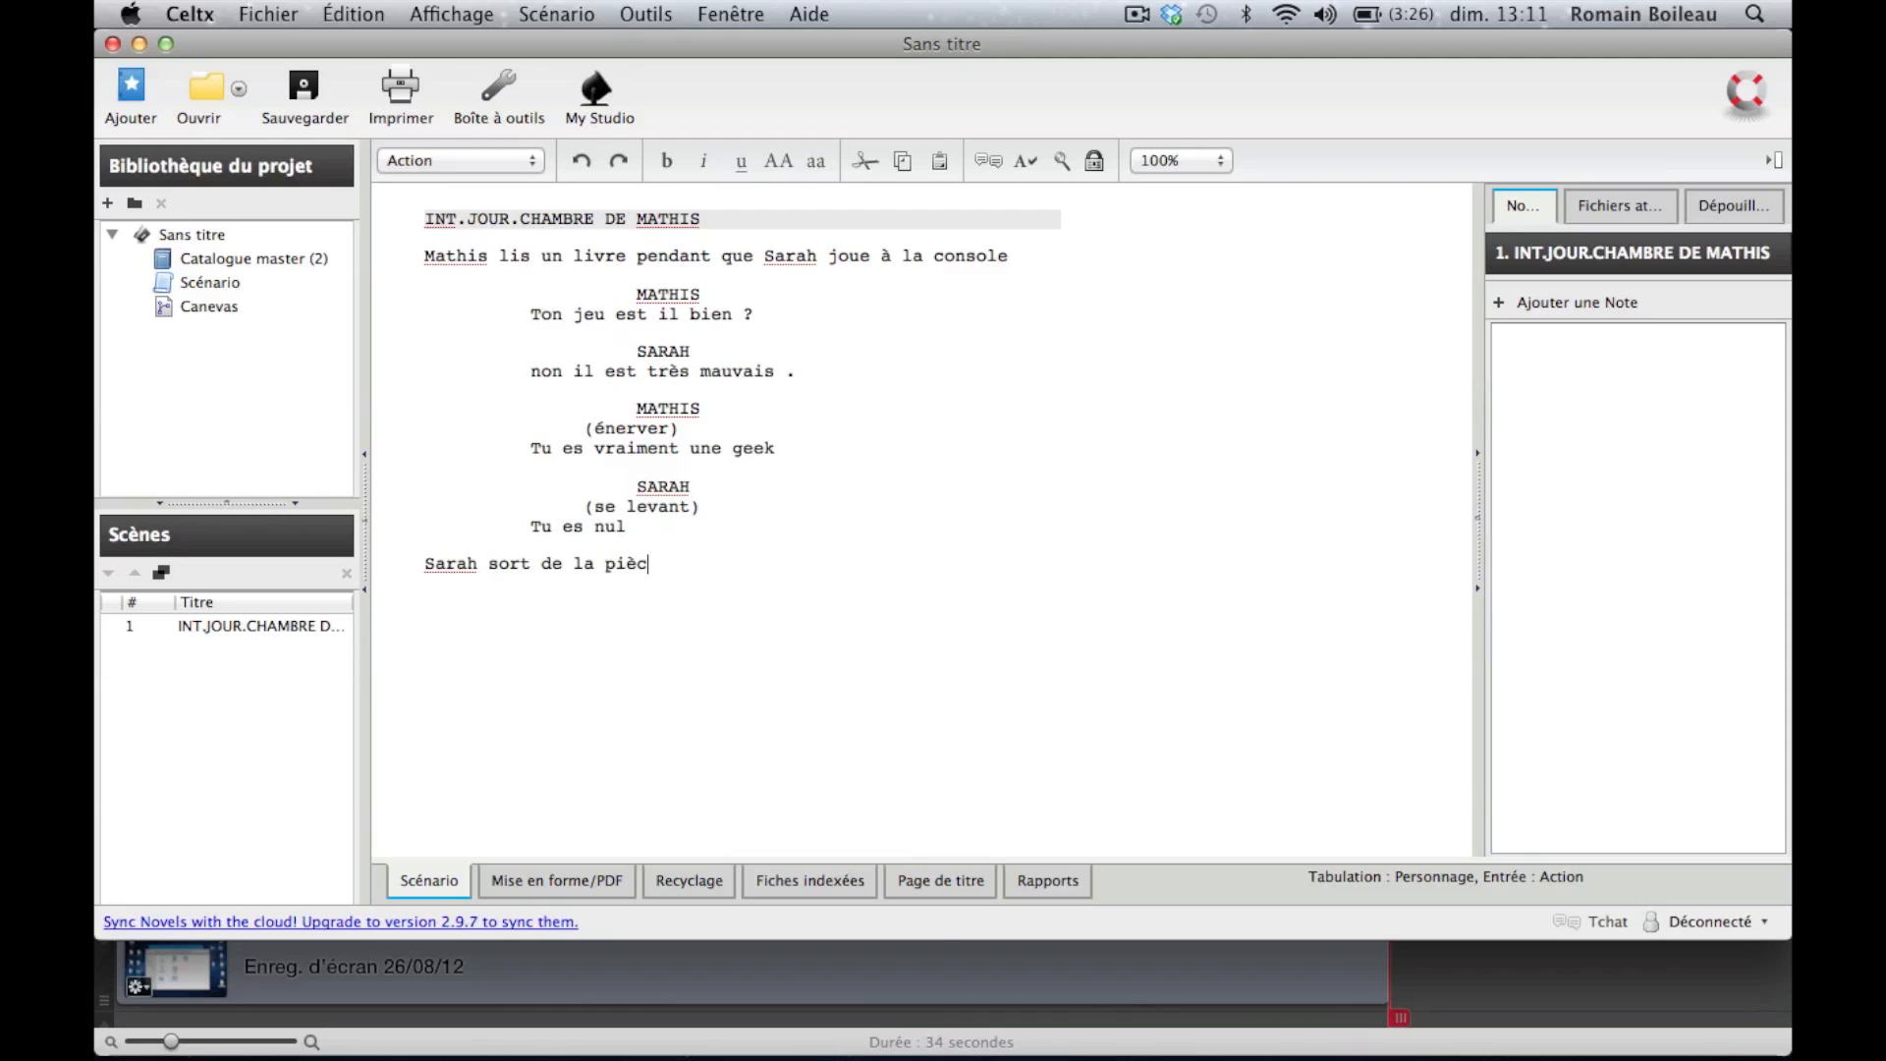
type("e .")
Step: Add the second scene heading "INT.JOUR.SALON" after the closing action line
key("Return")
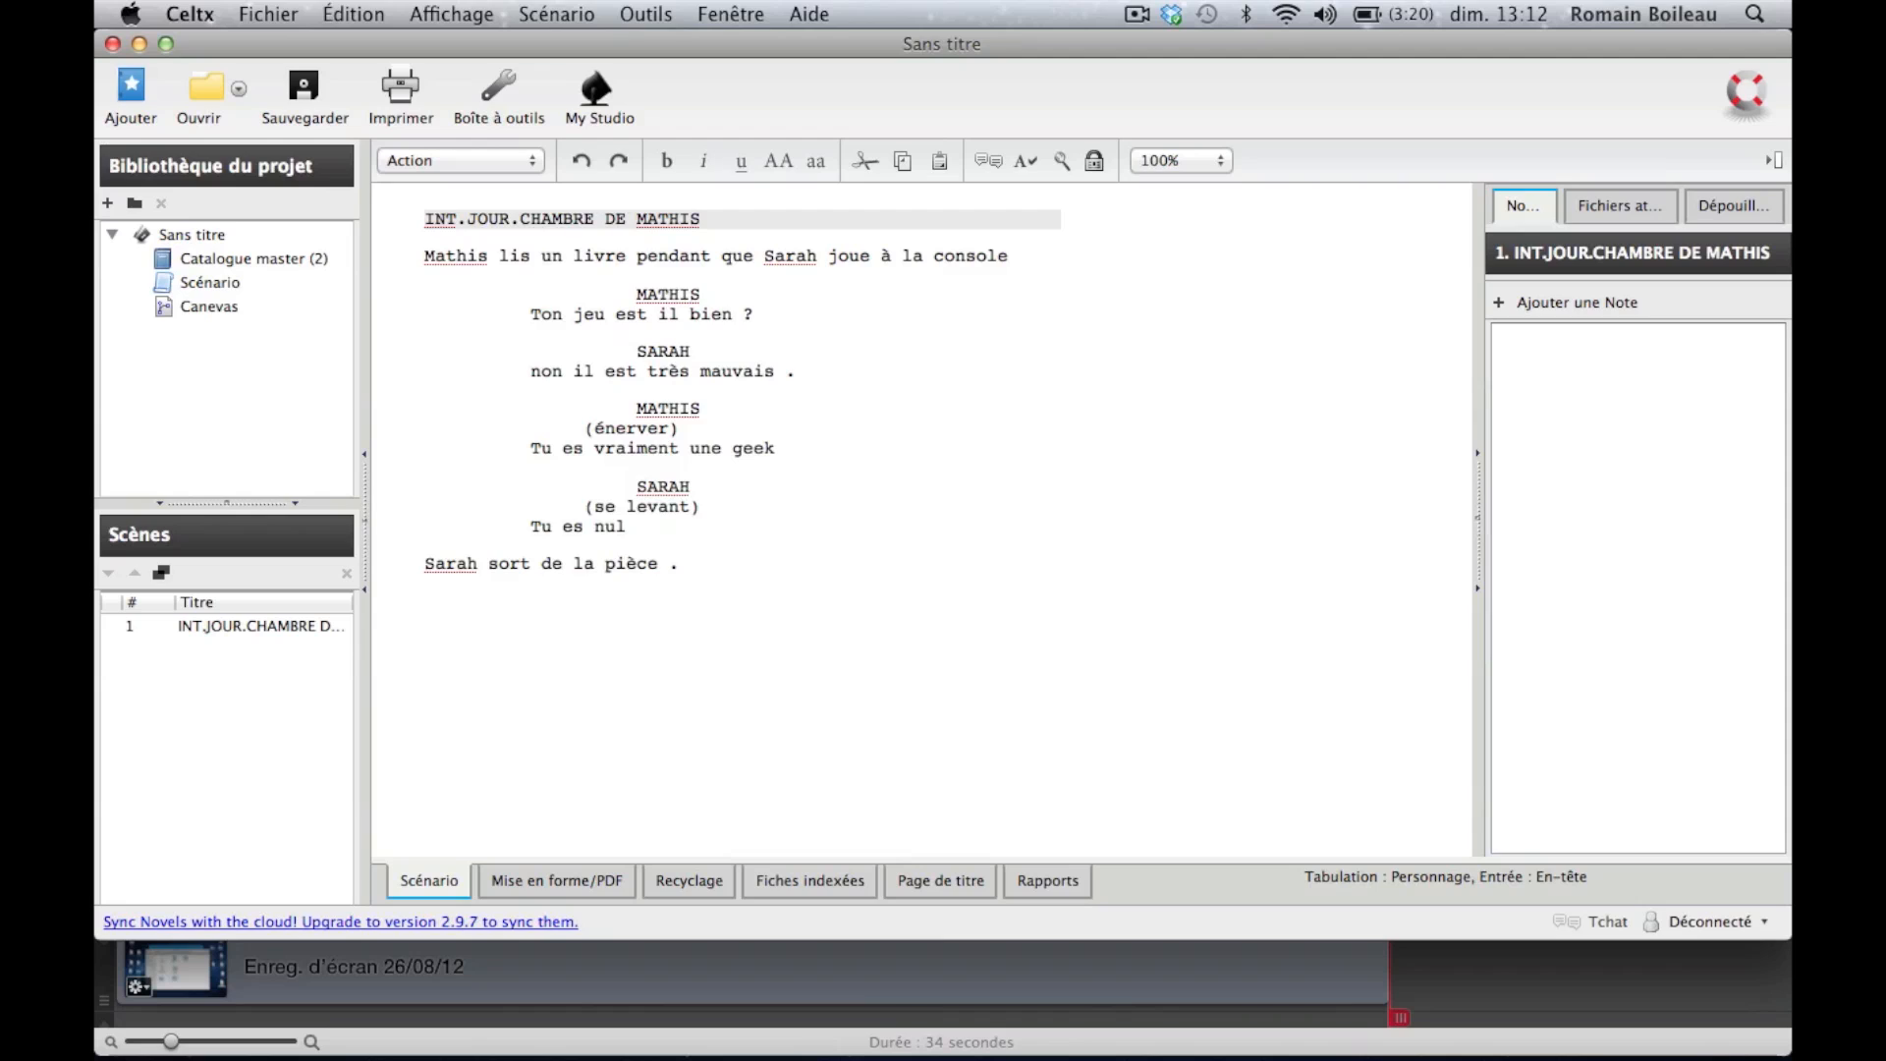
key("Return")
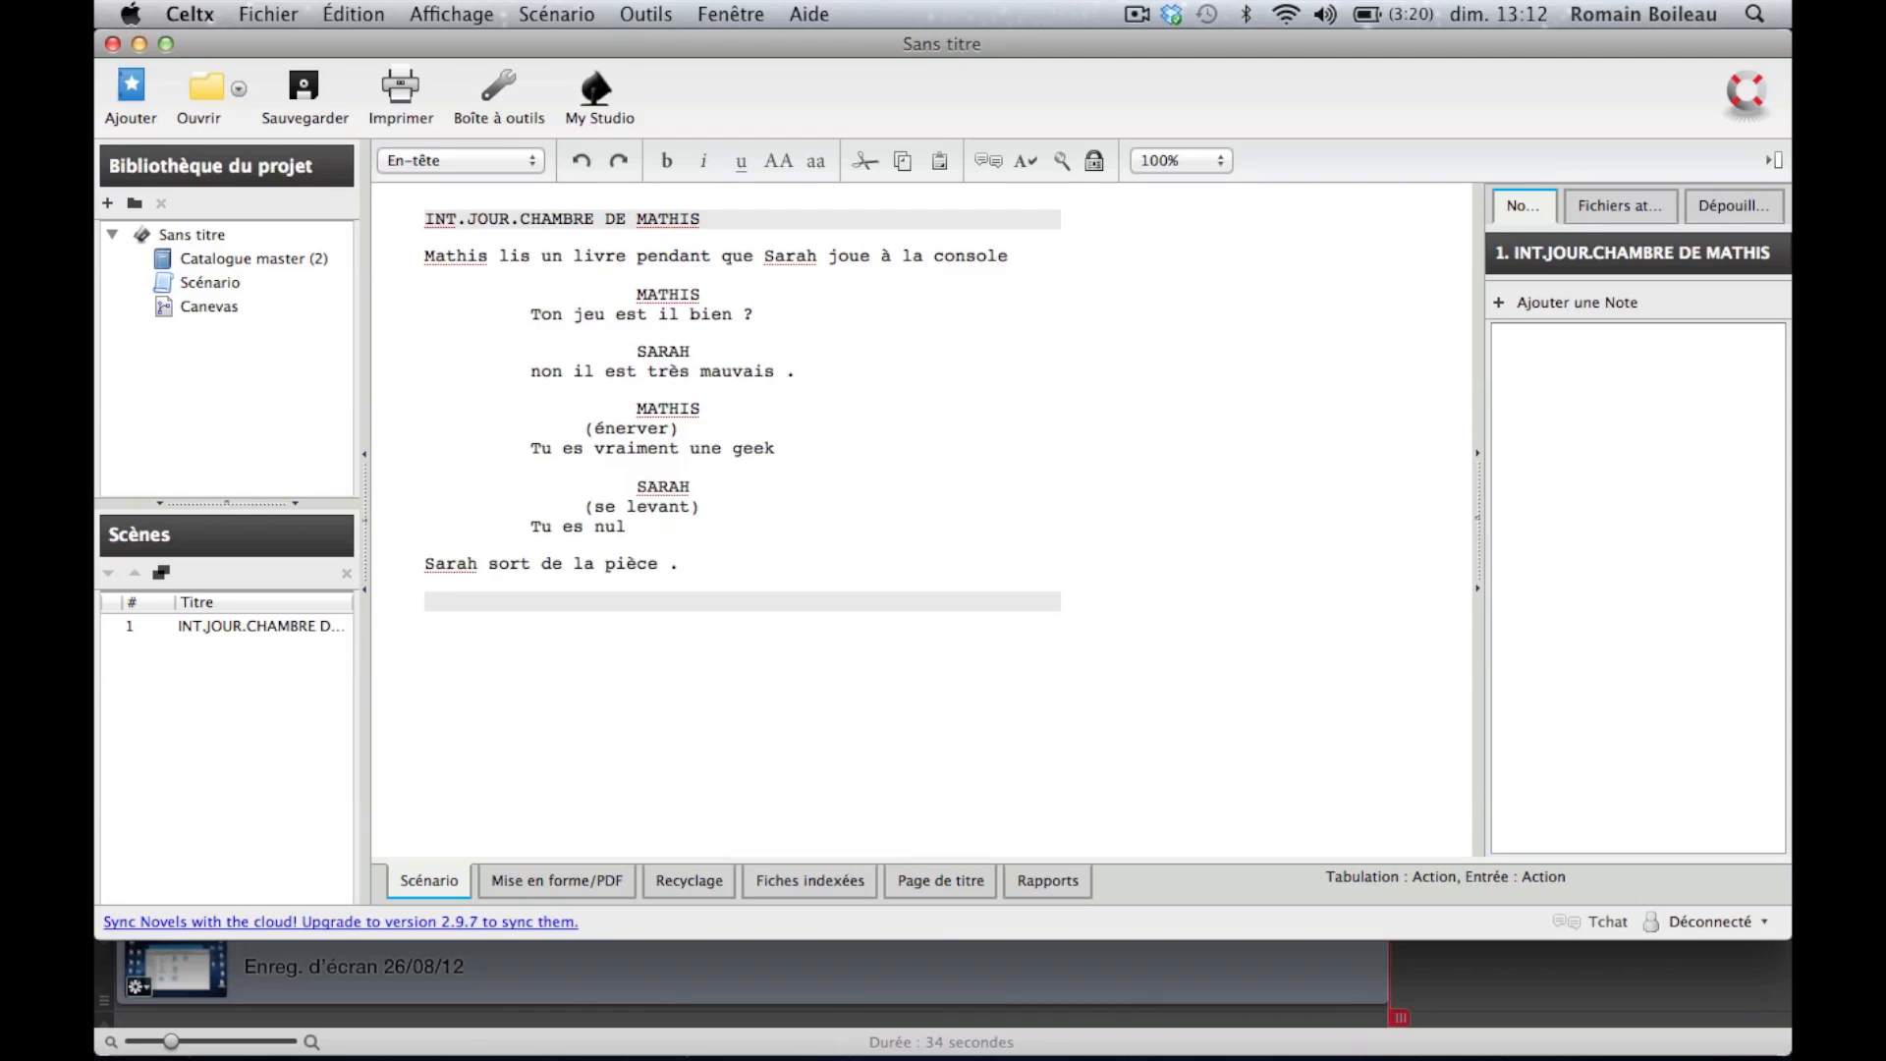
type("INT")
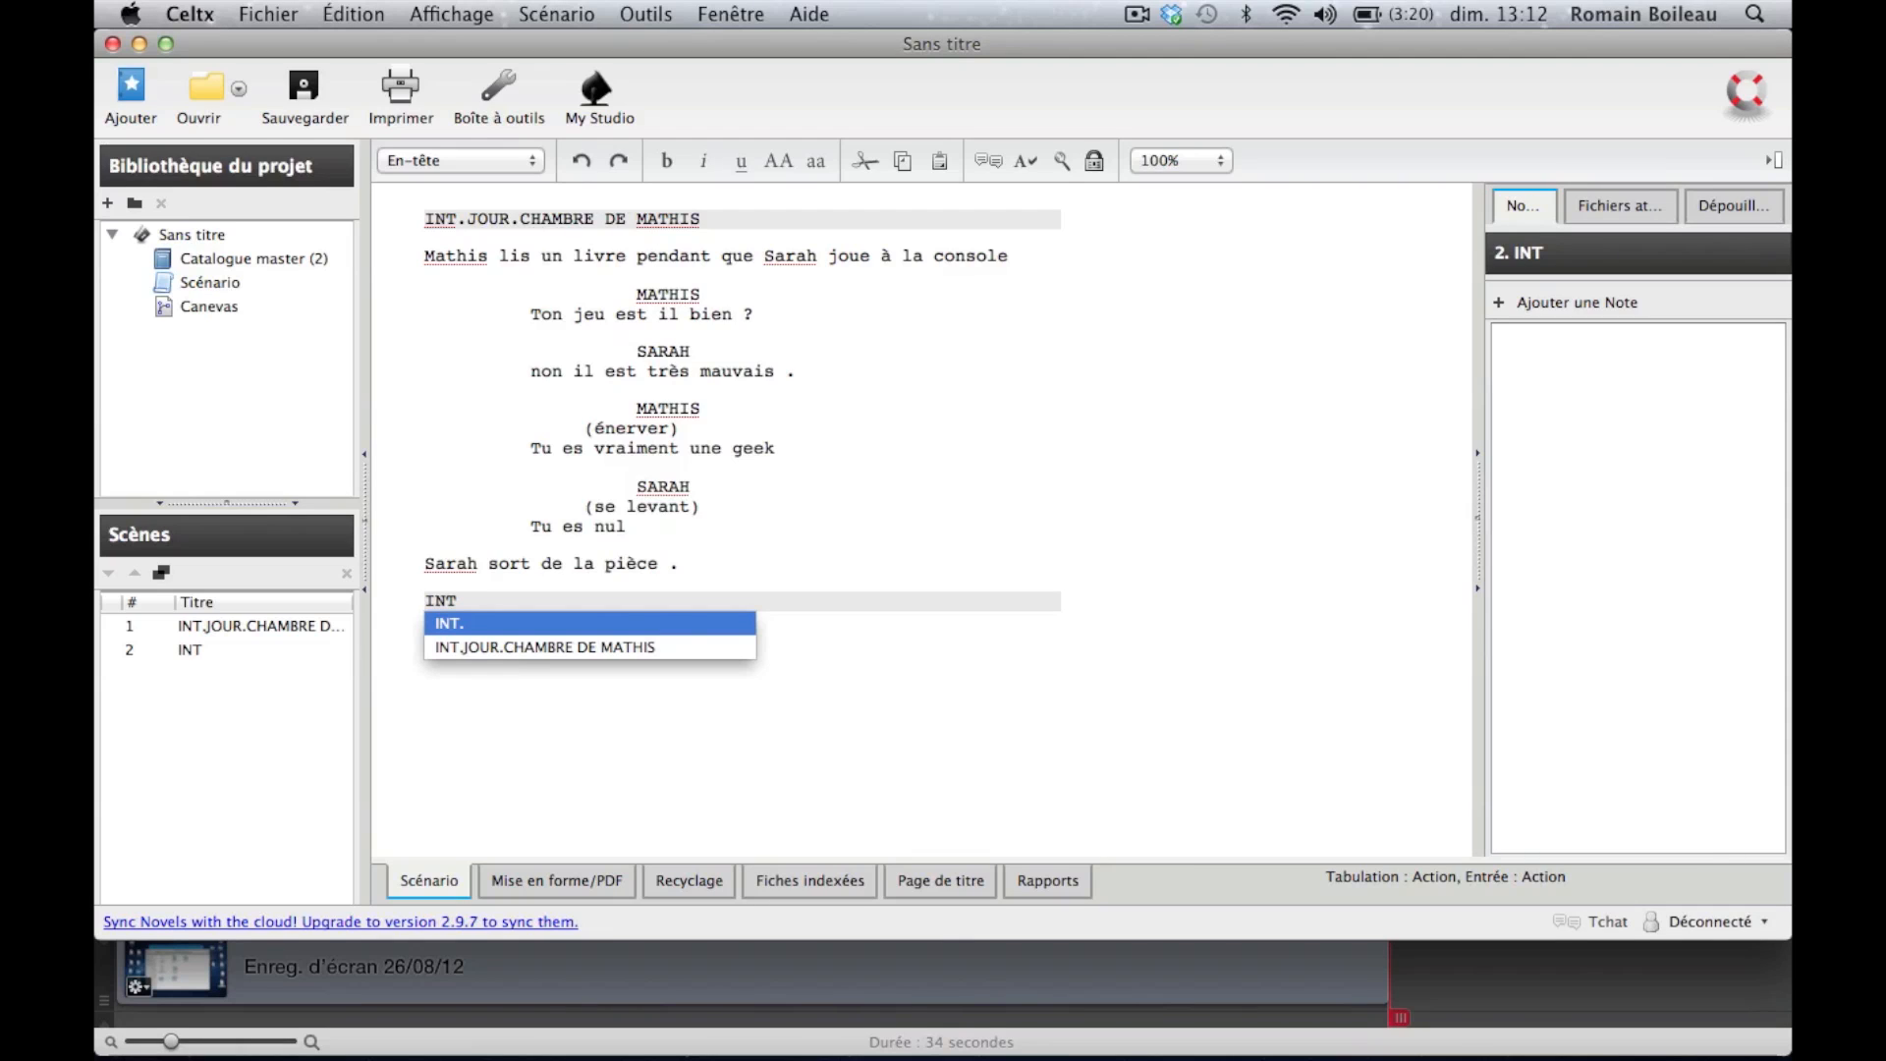
type(".JOUR")
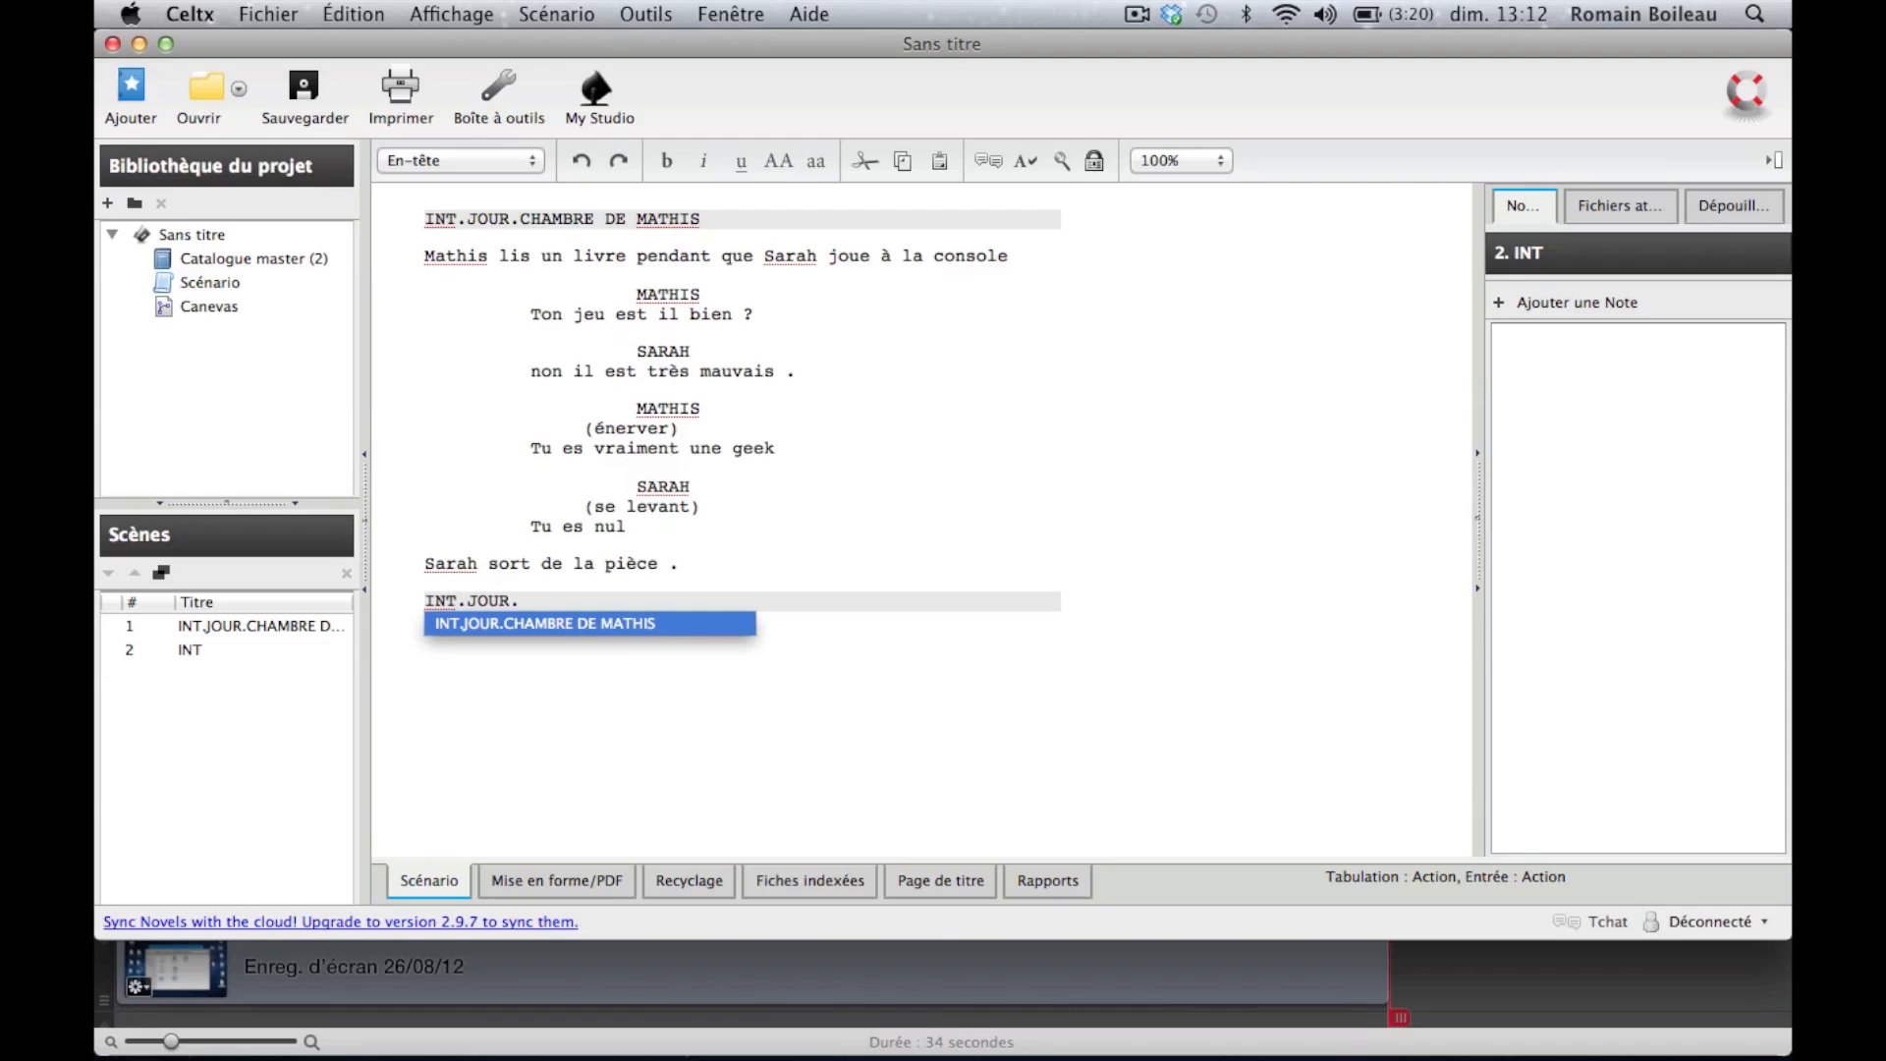
type(".SALON")
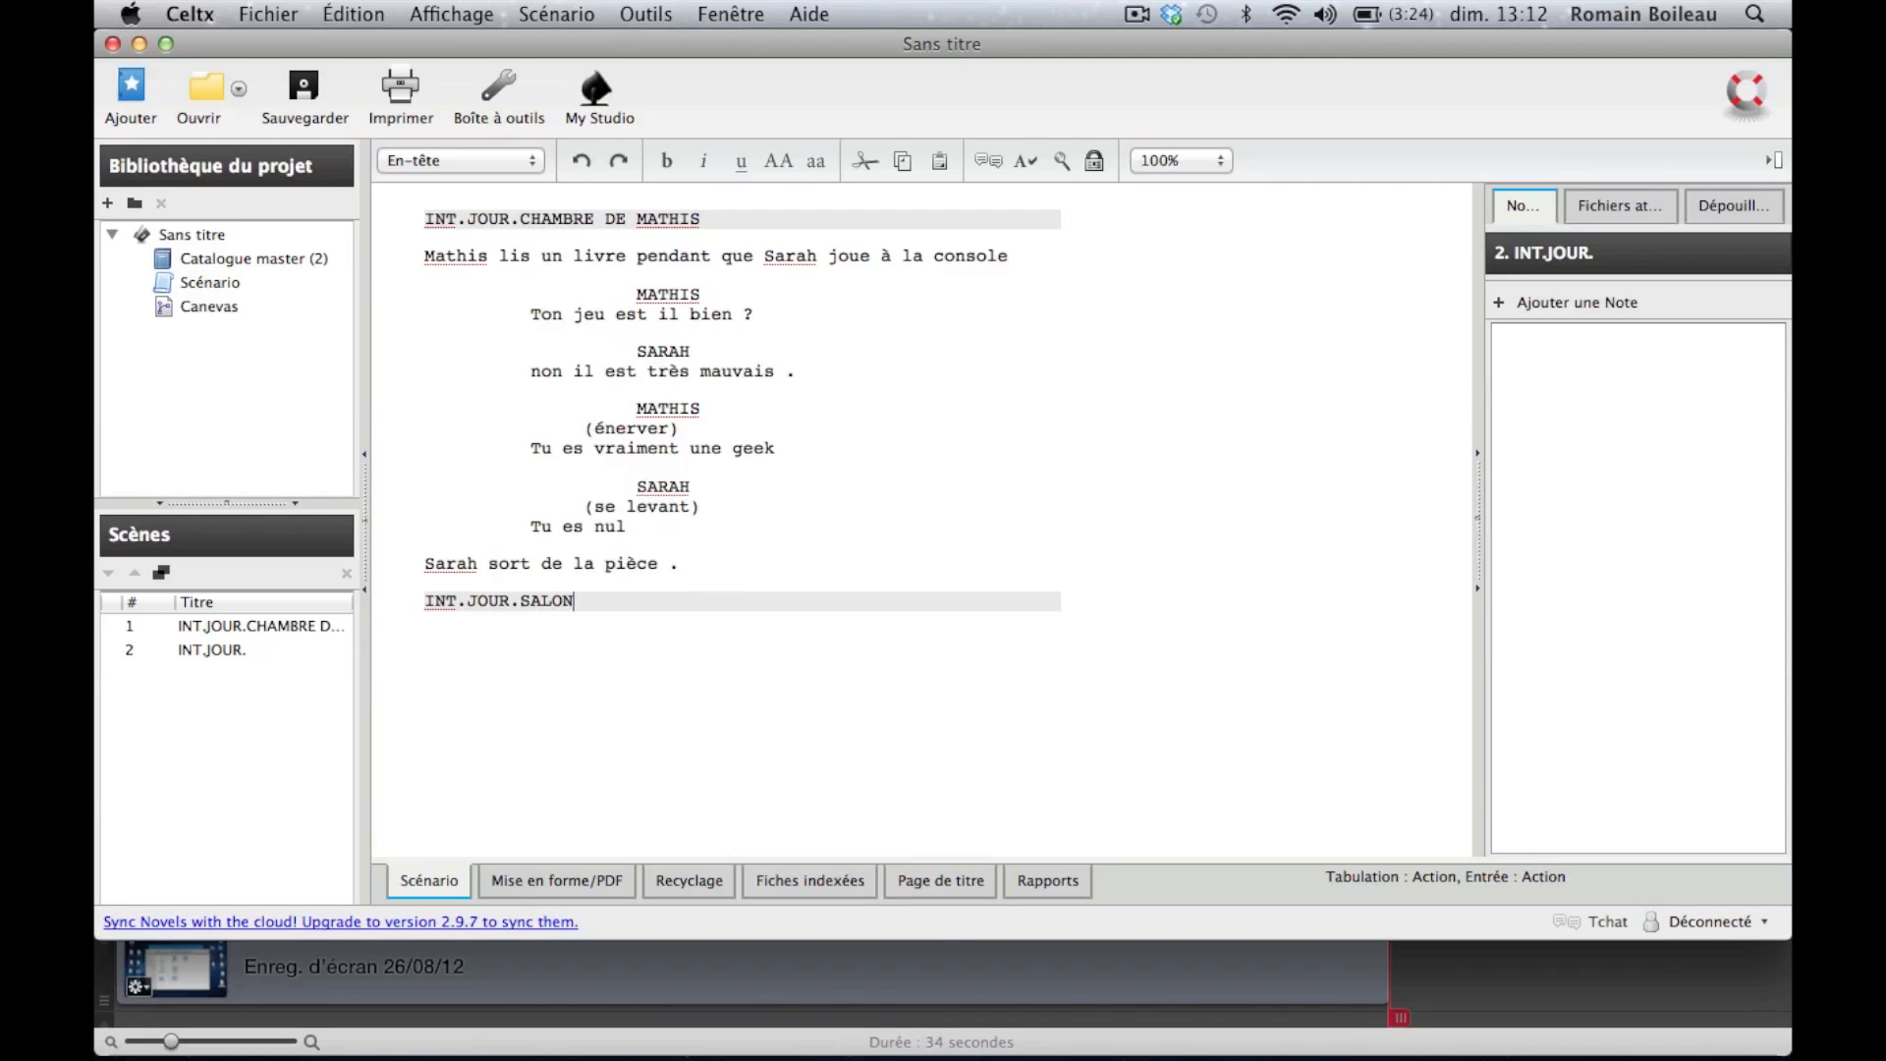
left_click(486, 163)
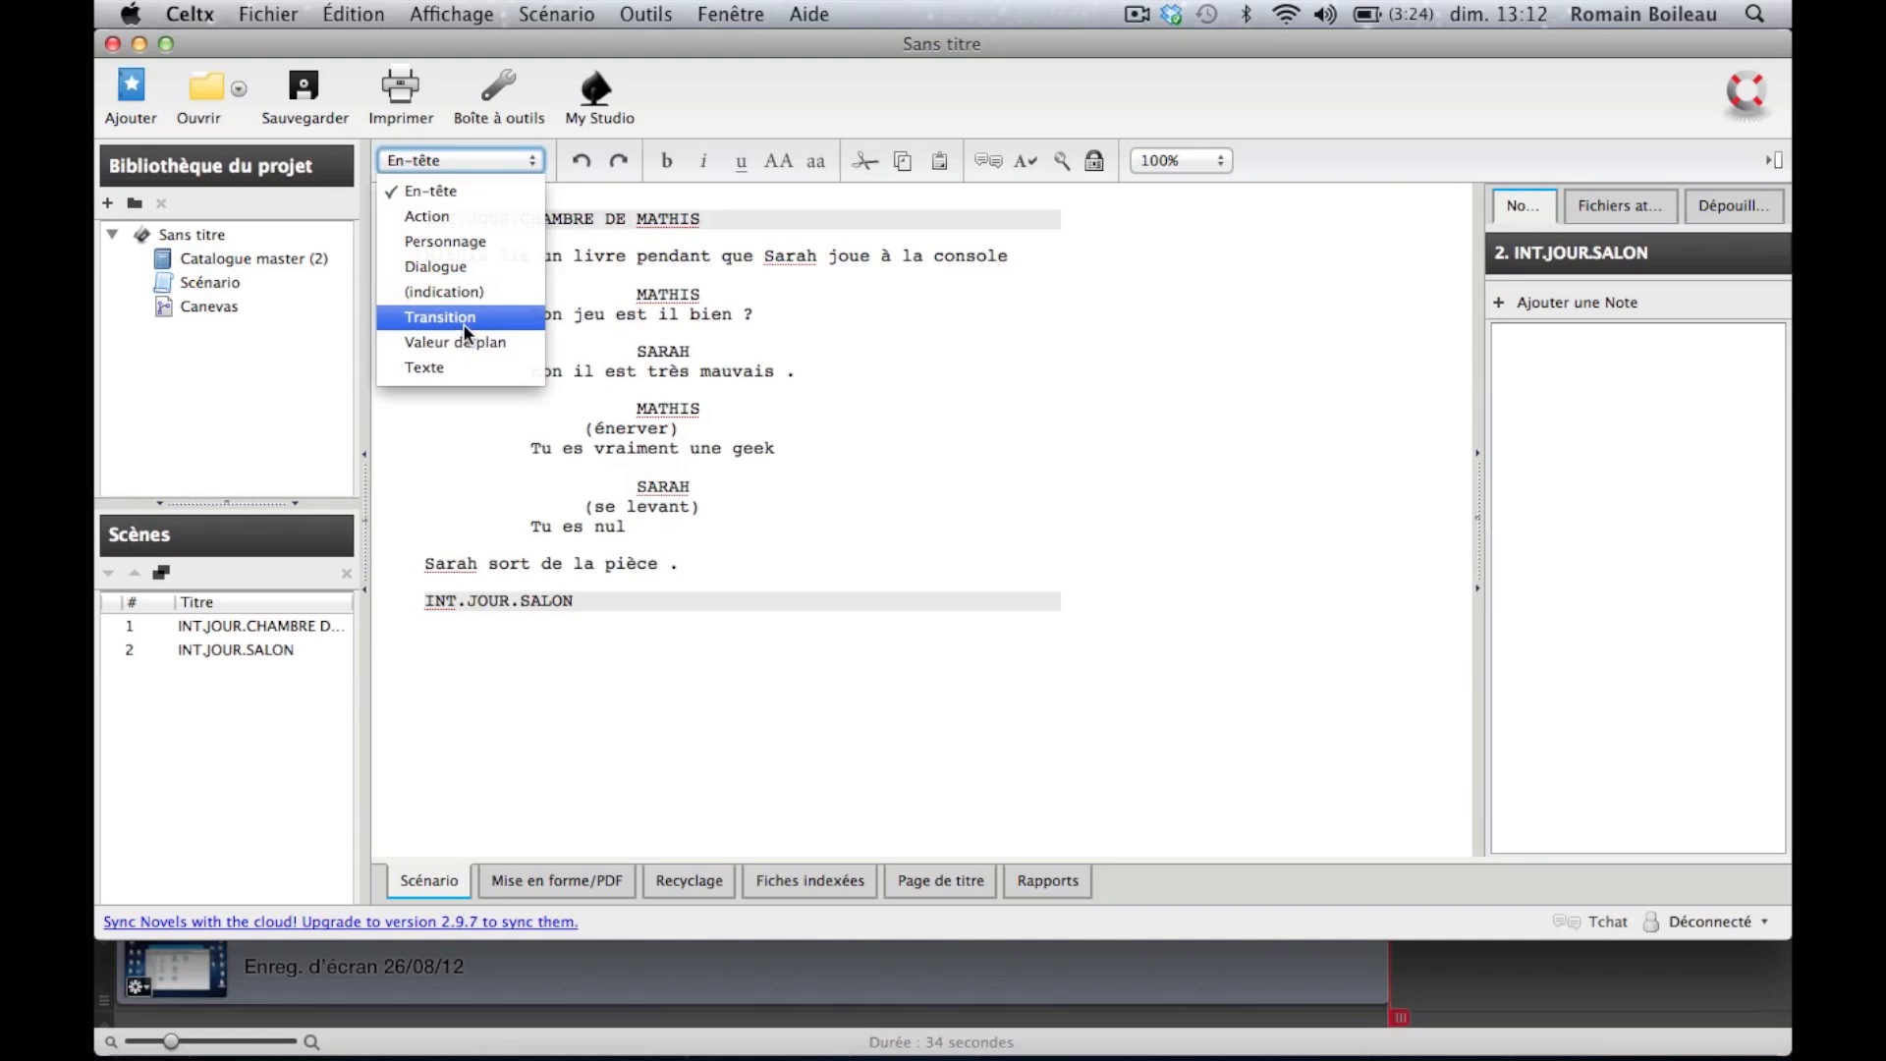
key("Escape")
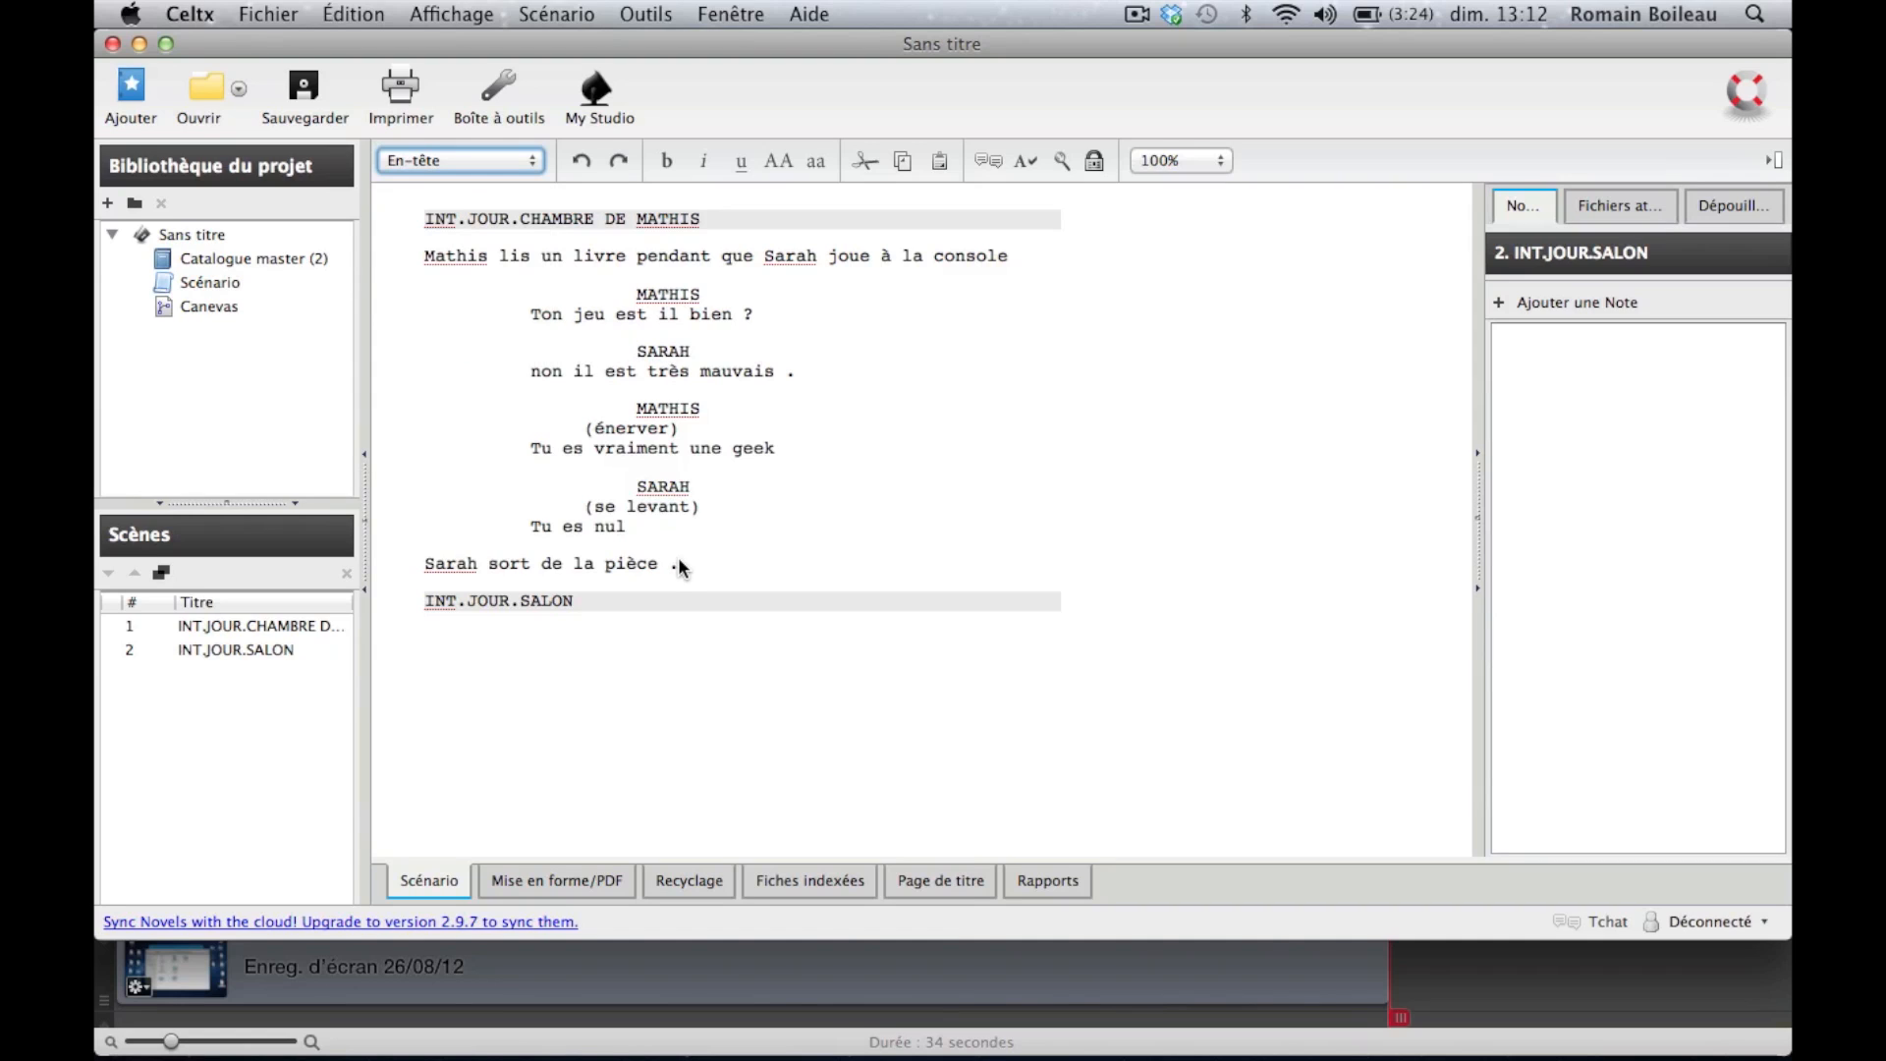
left_click(478, 160)
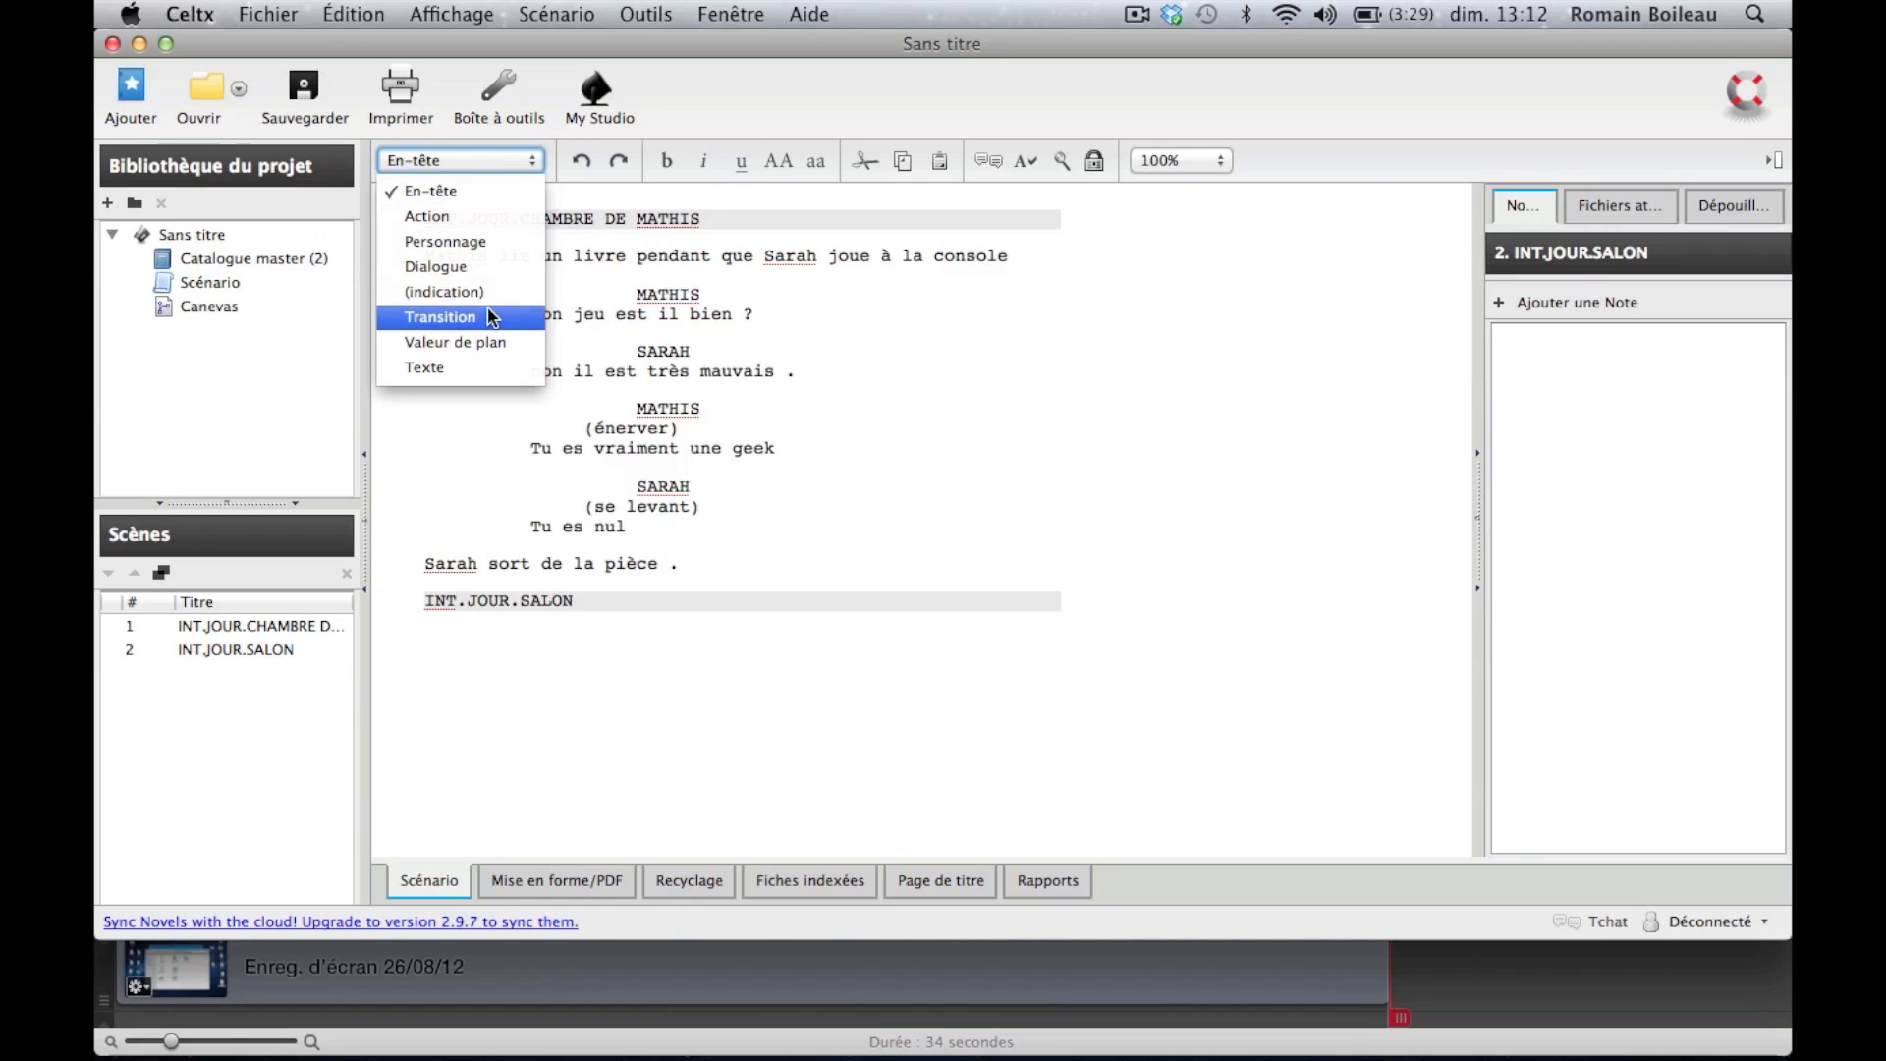
left_click(750, 556)
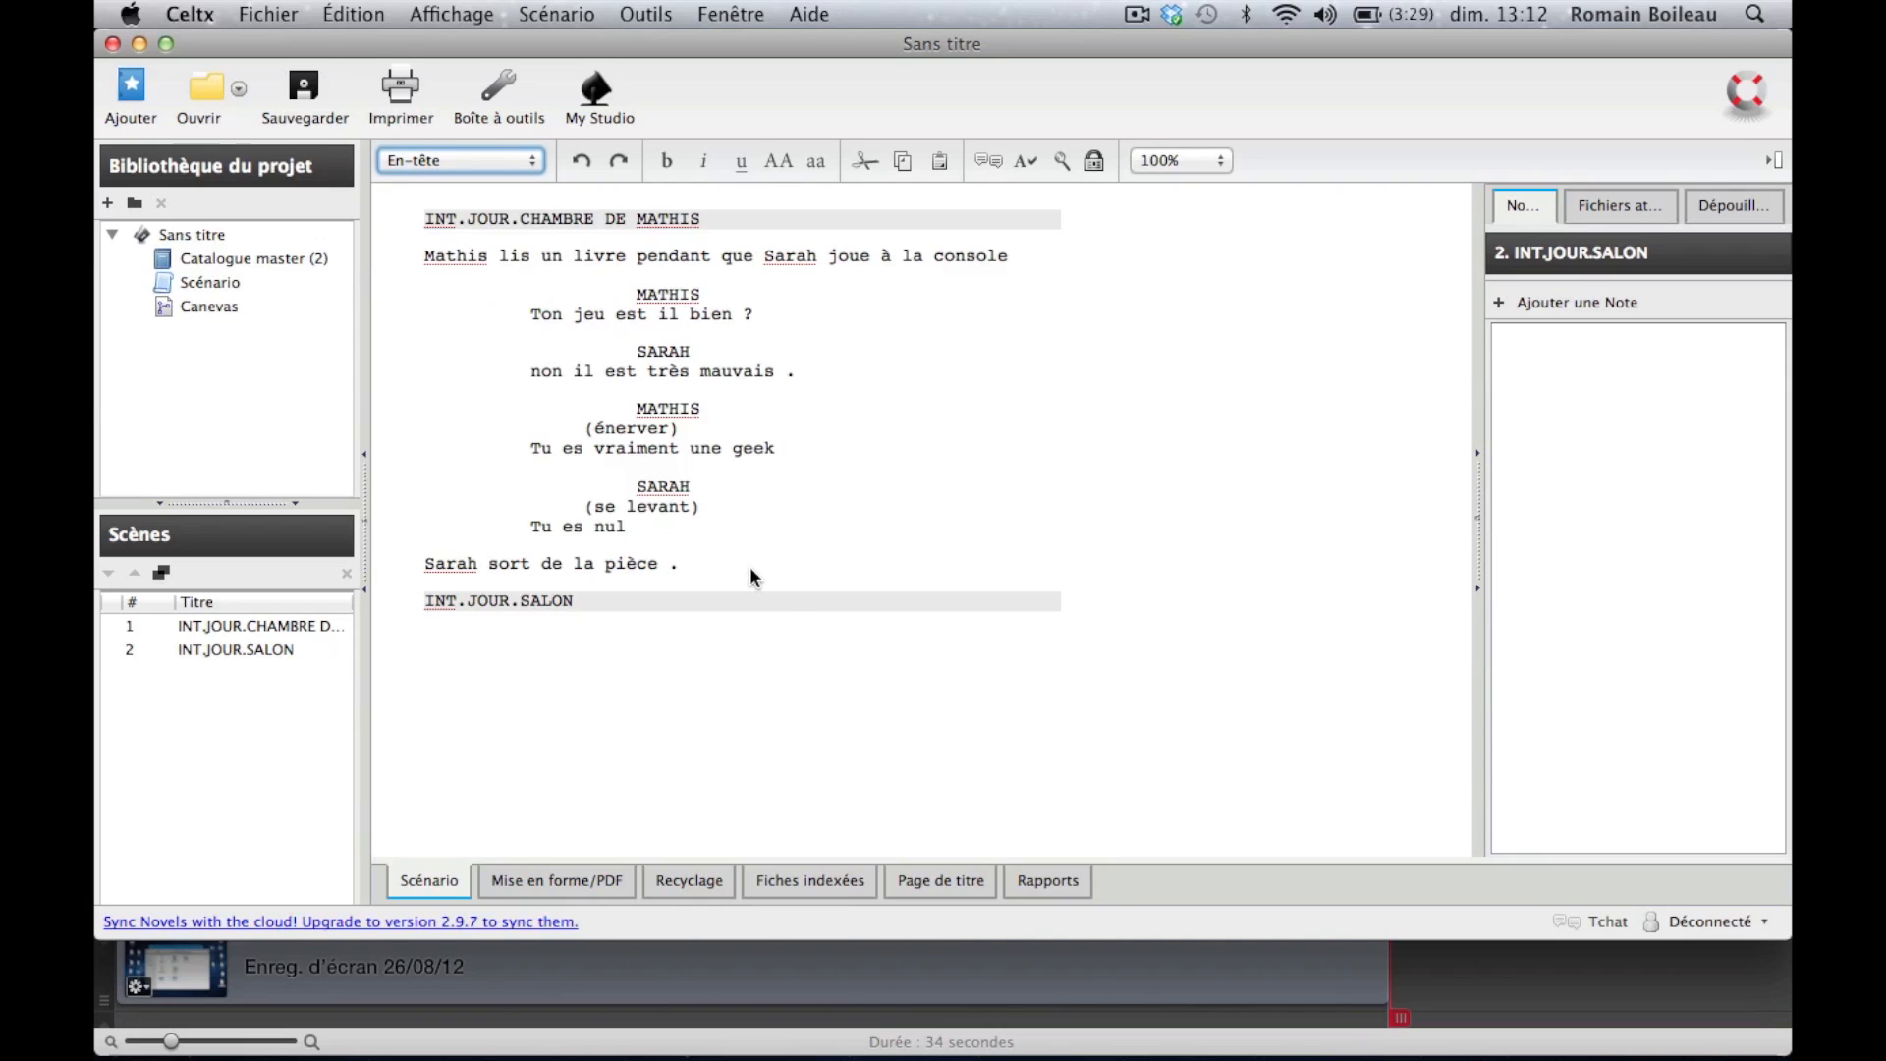
Step: Insert a Transition line reading "CUT" between the line "Sarah sort de la pièce ." and the INT.JOUR.SALON heading
left_click(751, 565)
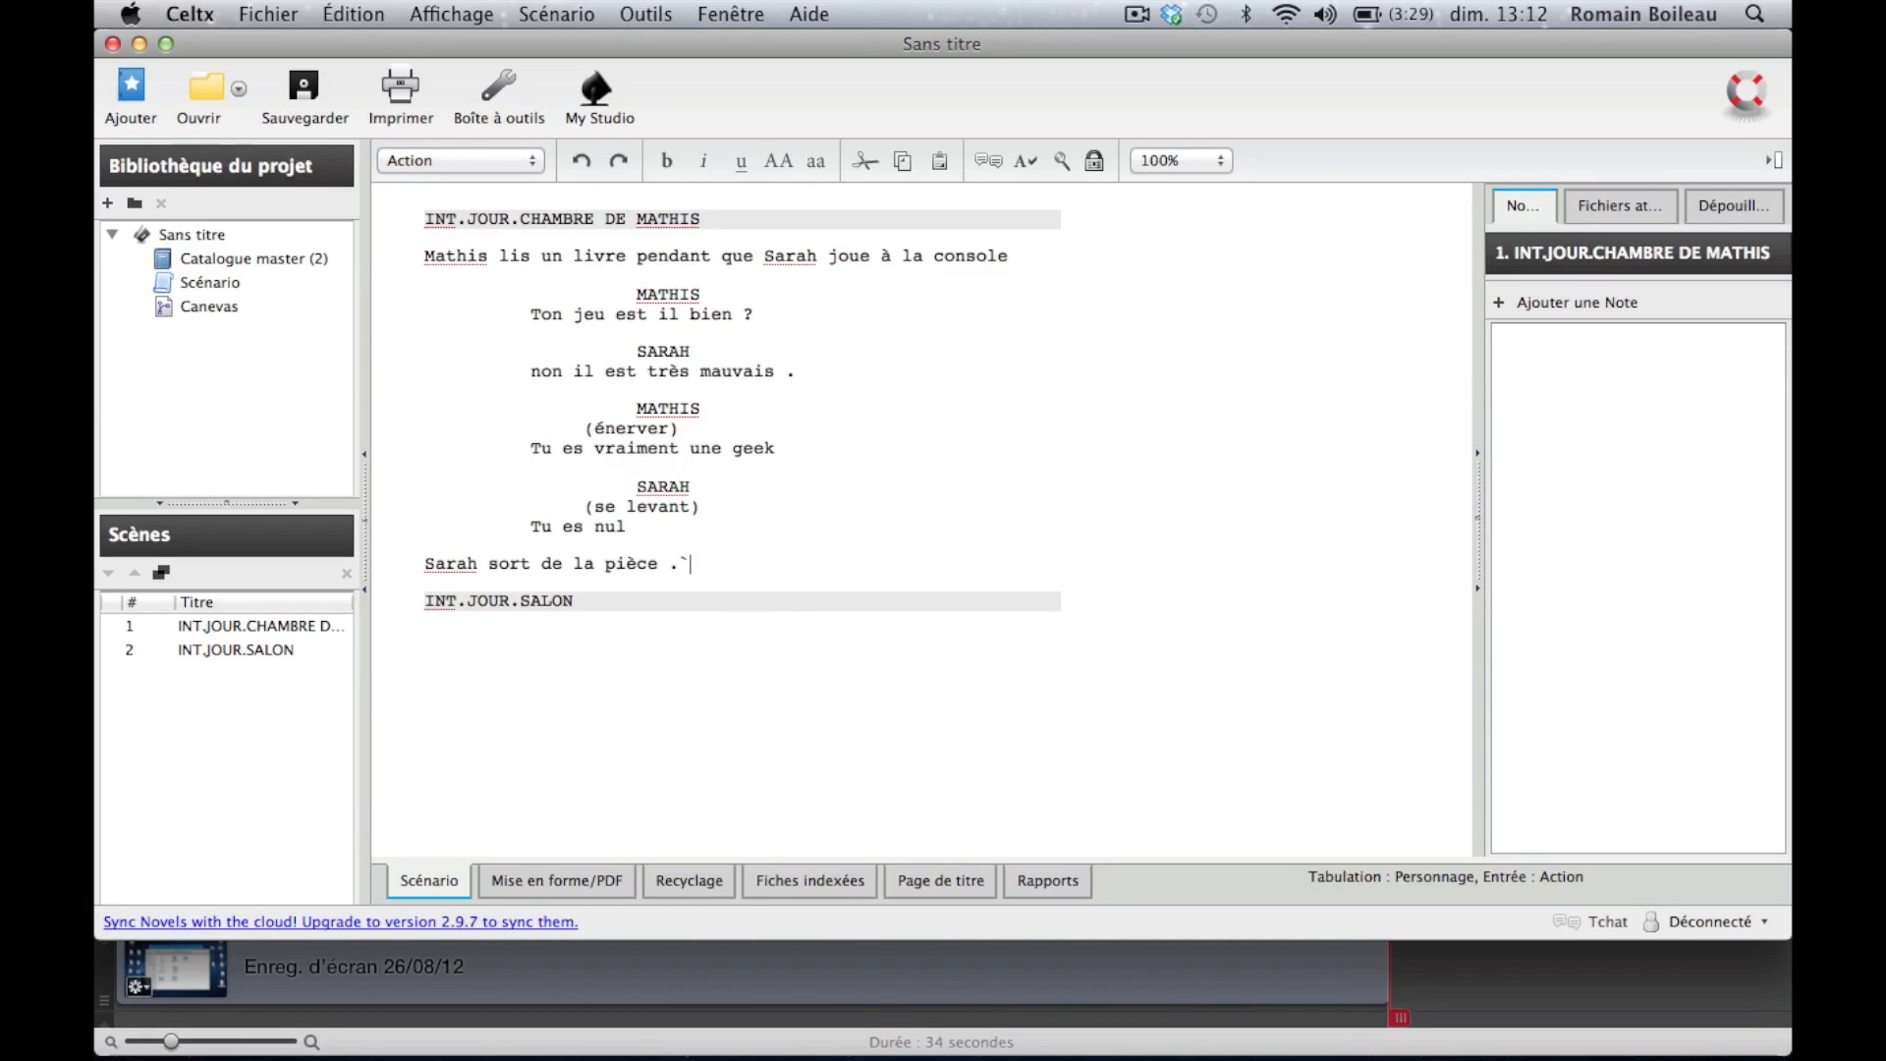
key("Return")
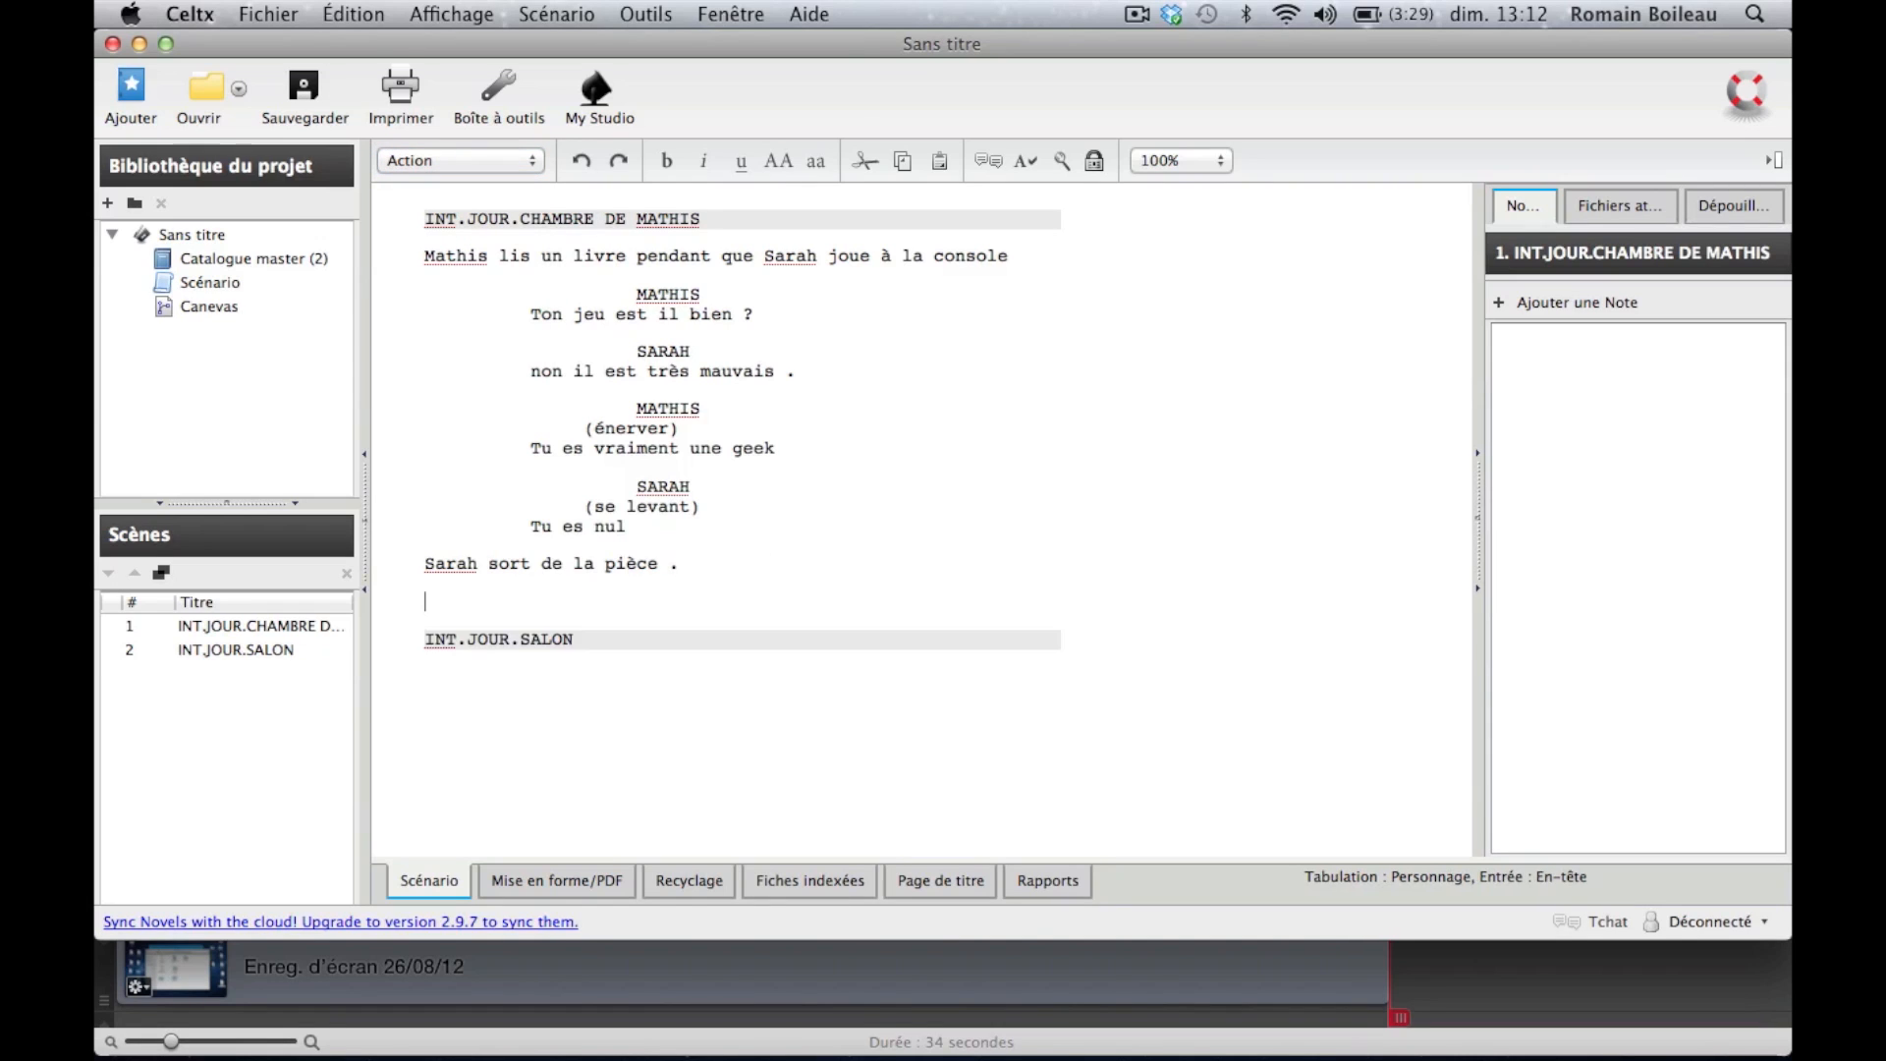
left_click(444, 160)
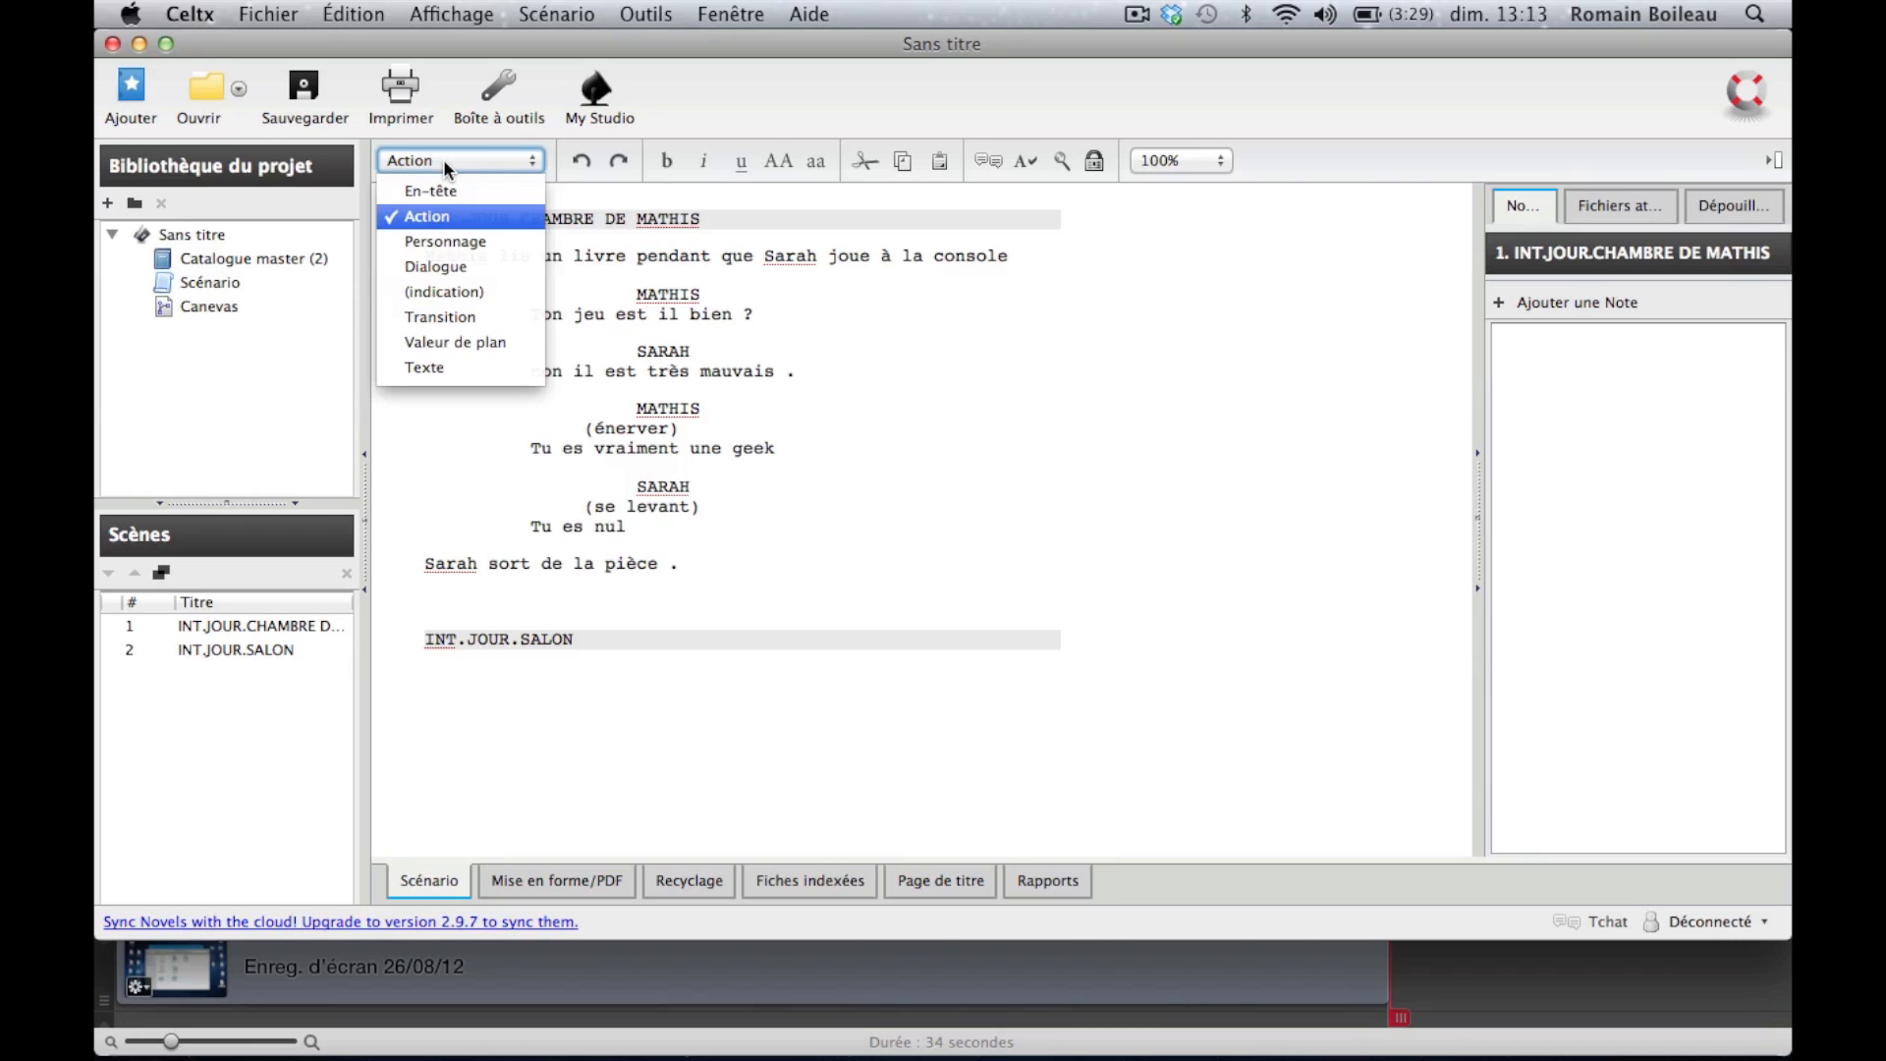
left_click(451, 322)
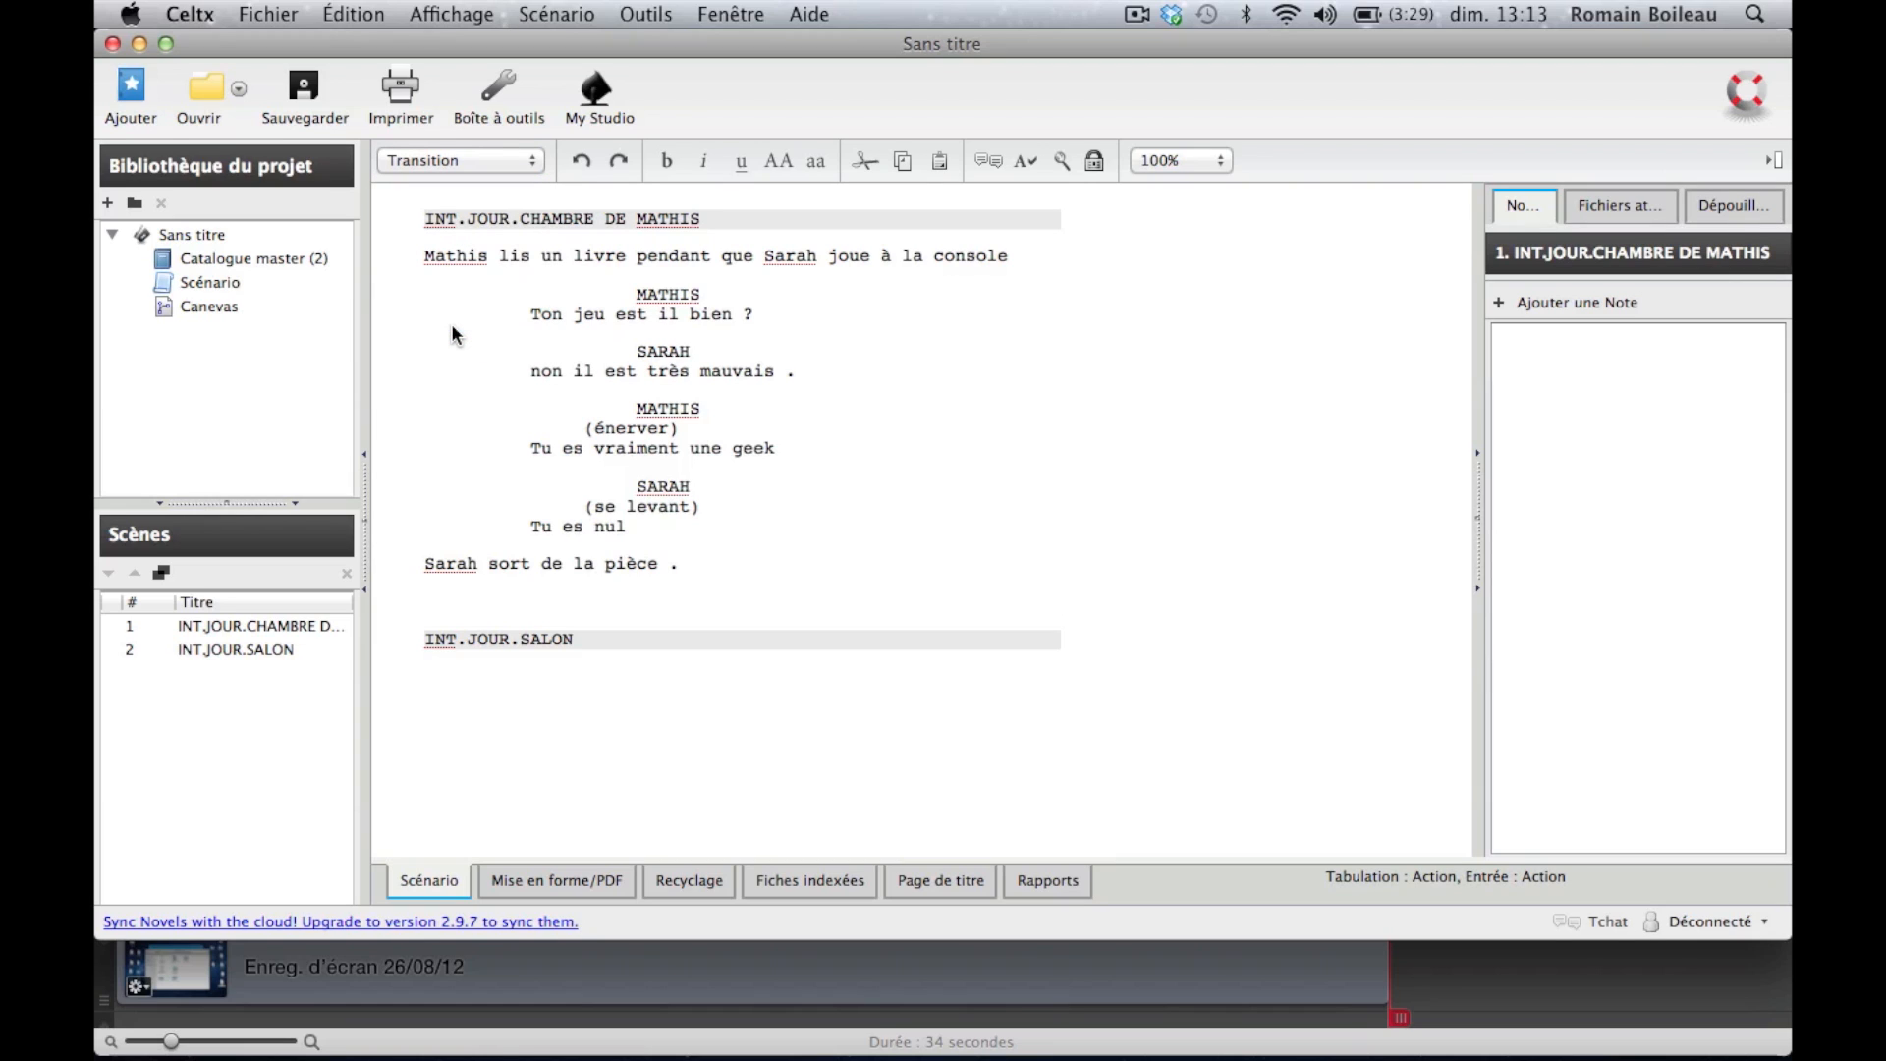
type("CUT")
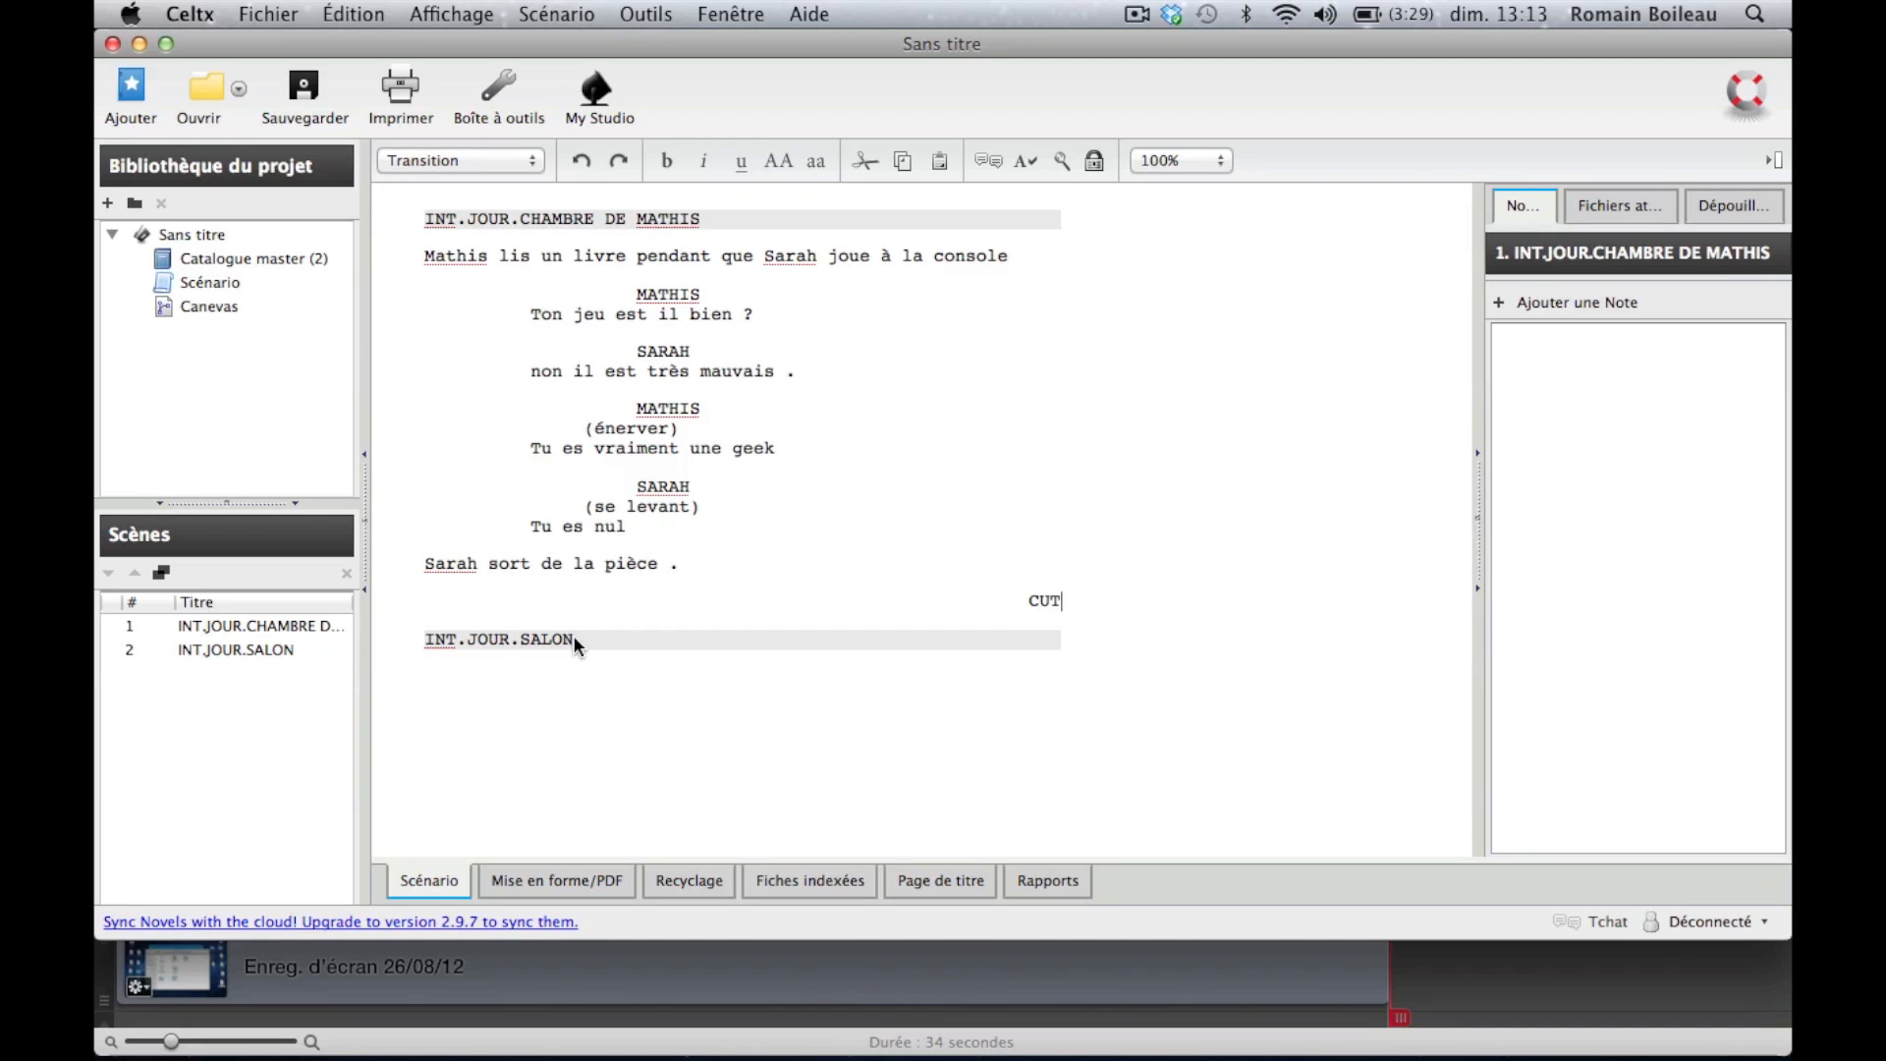
Step: Insert a Valeur de plan line reading "PLAN D'ENSEMBLE" between the opening action line and the first MATHIS cue
left_click(427, 157)
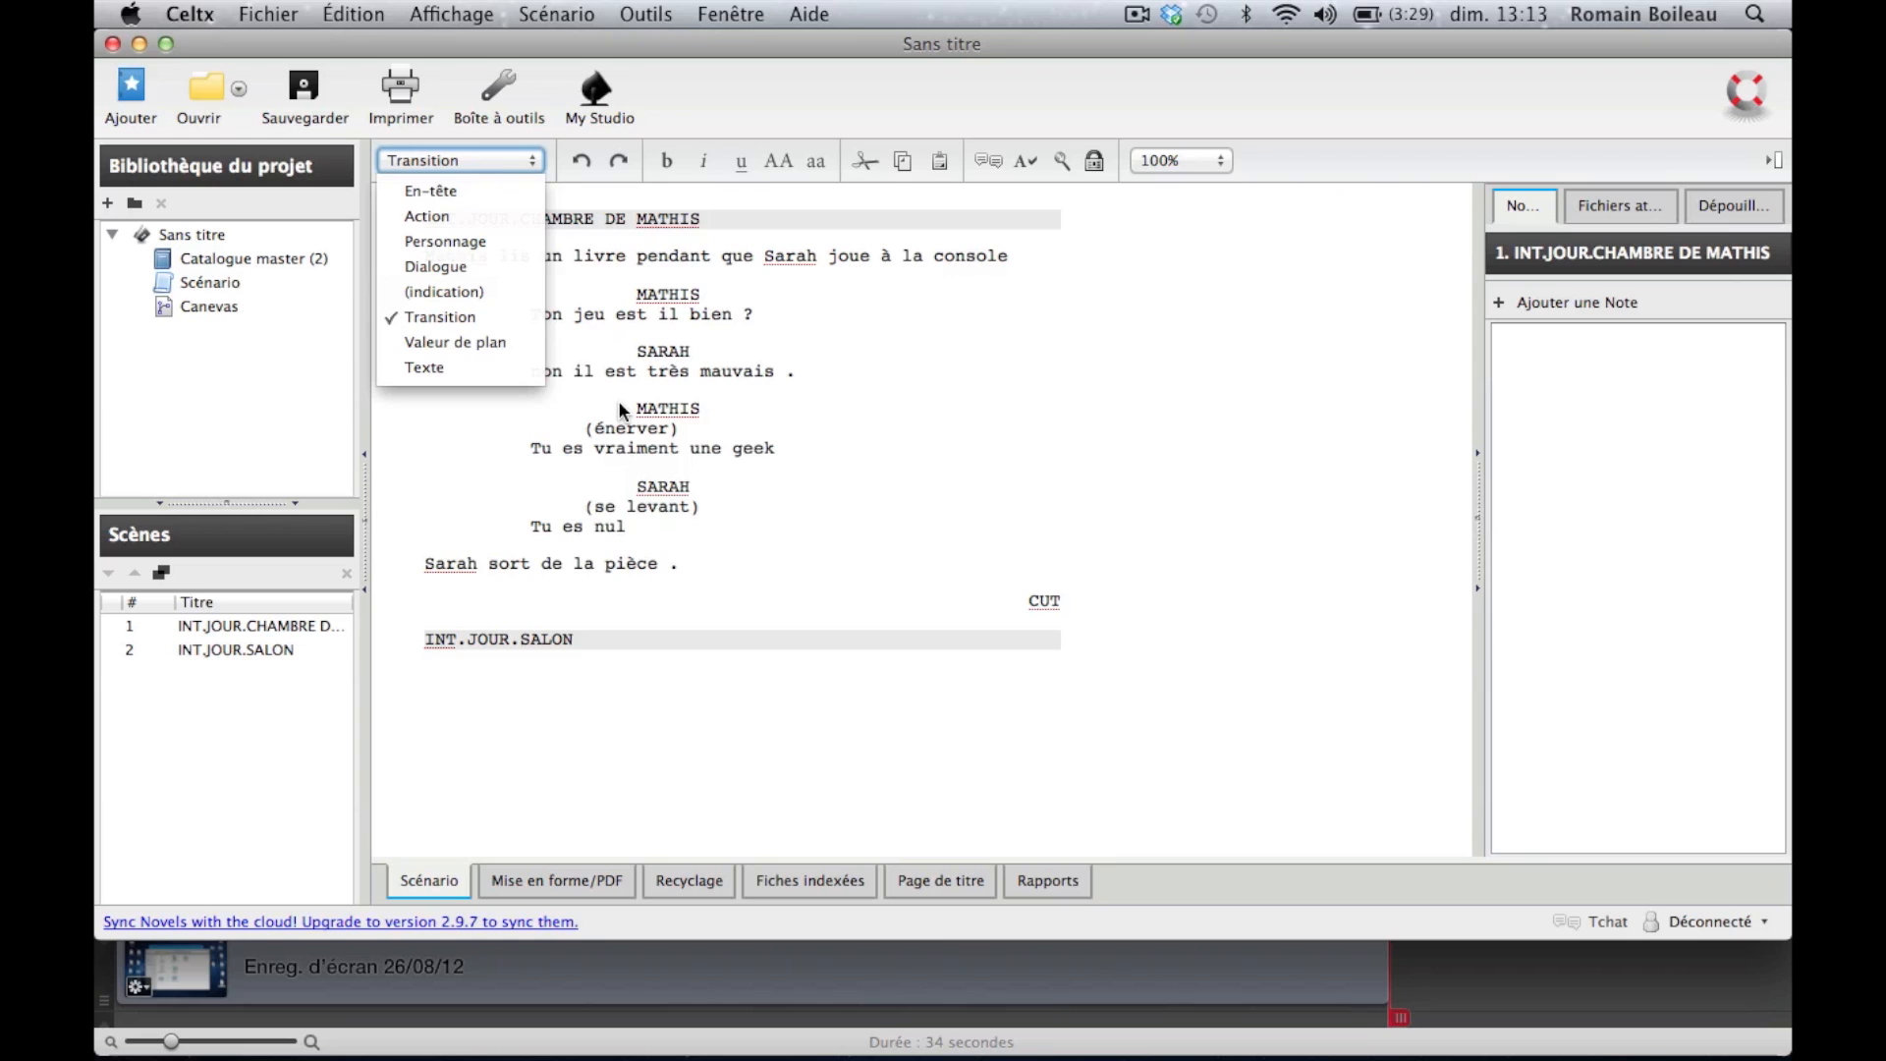
left_click(771, 291)
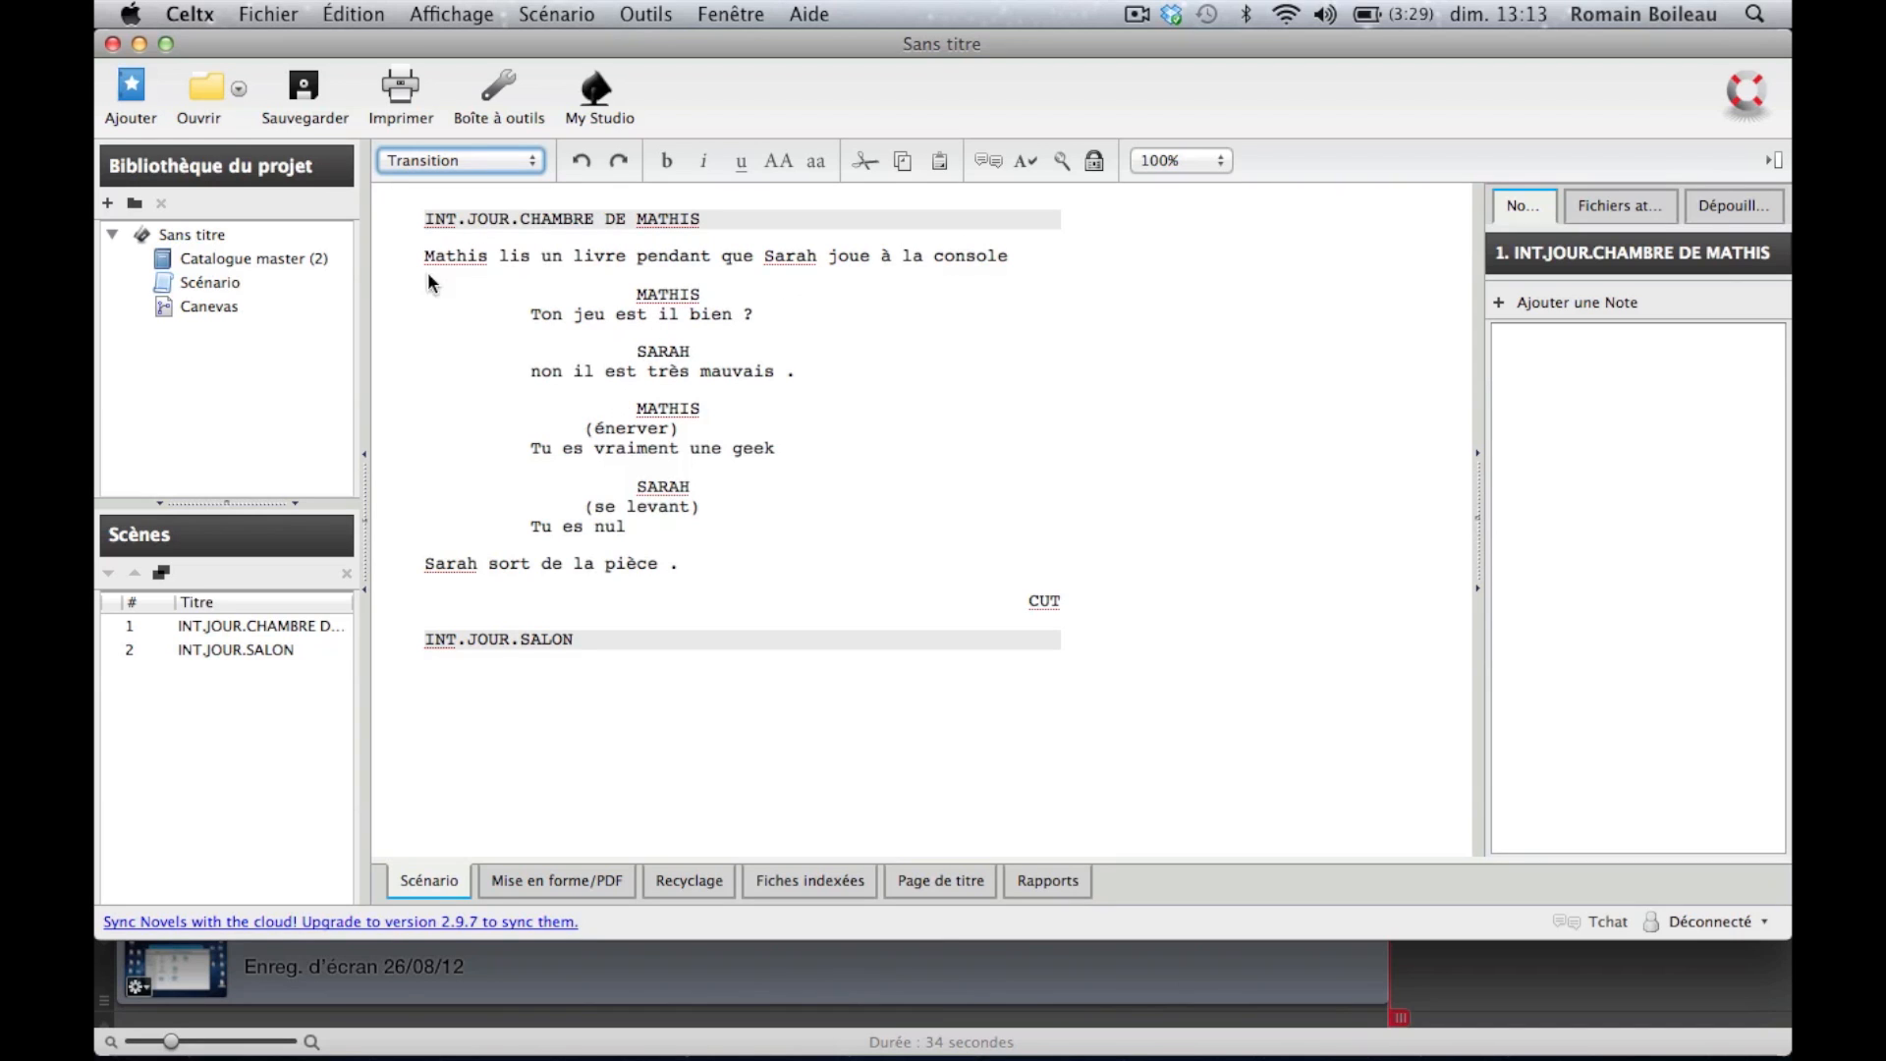
left_click(1034, 253)
key("Return")
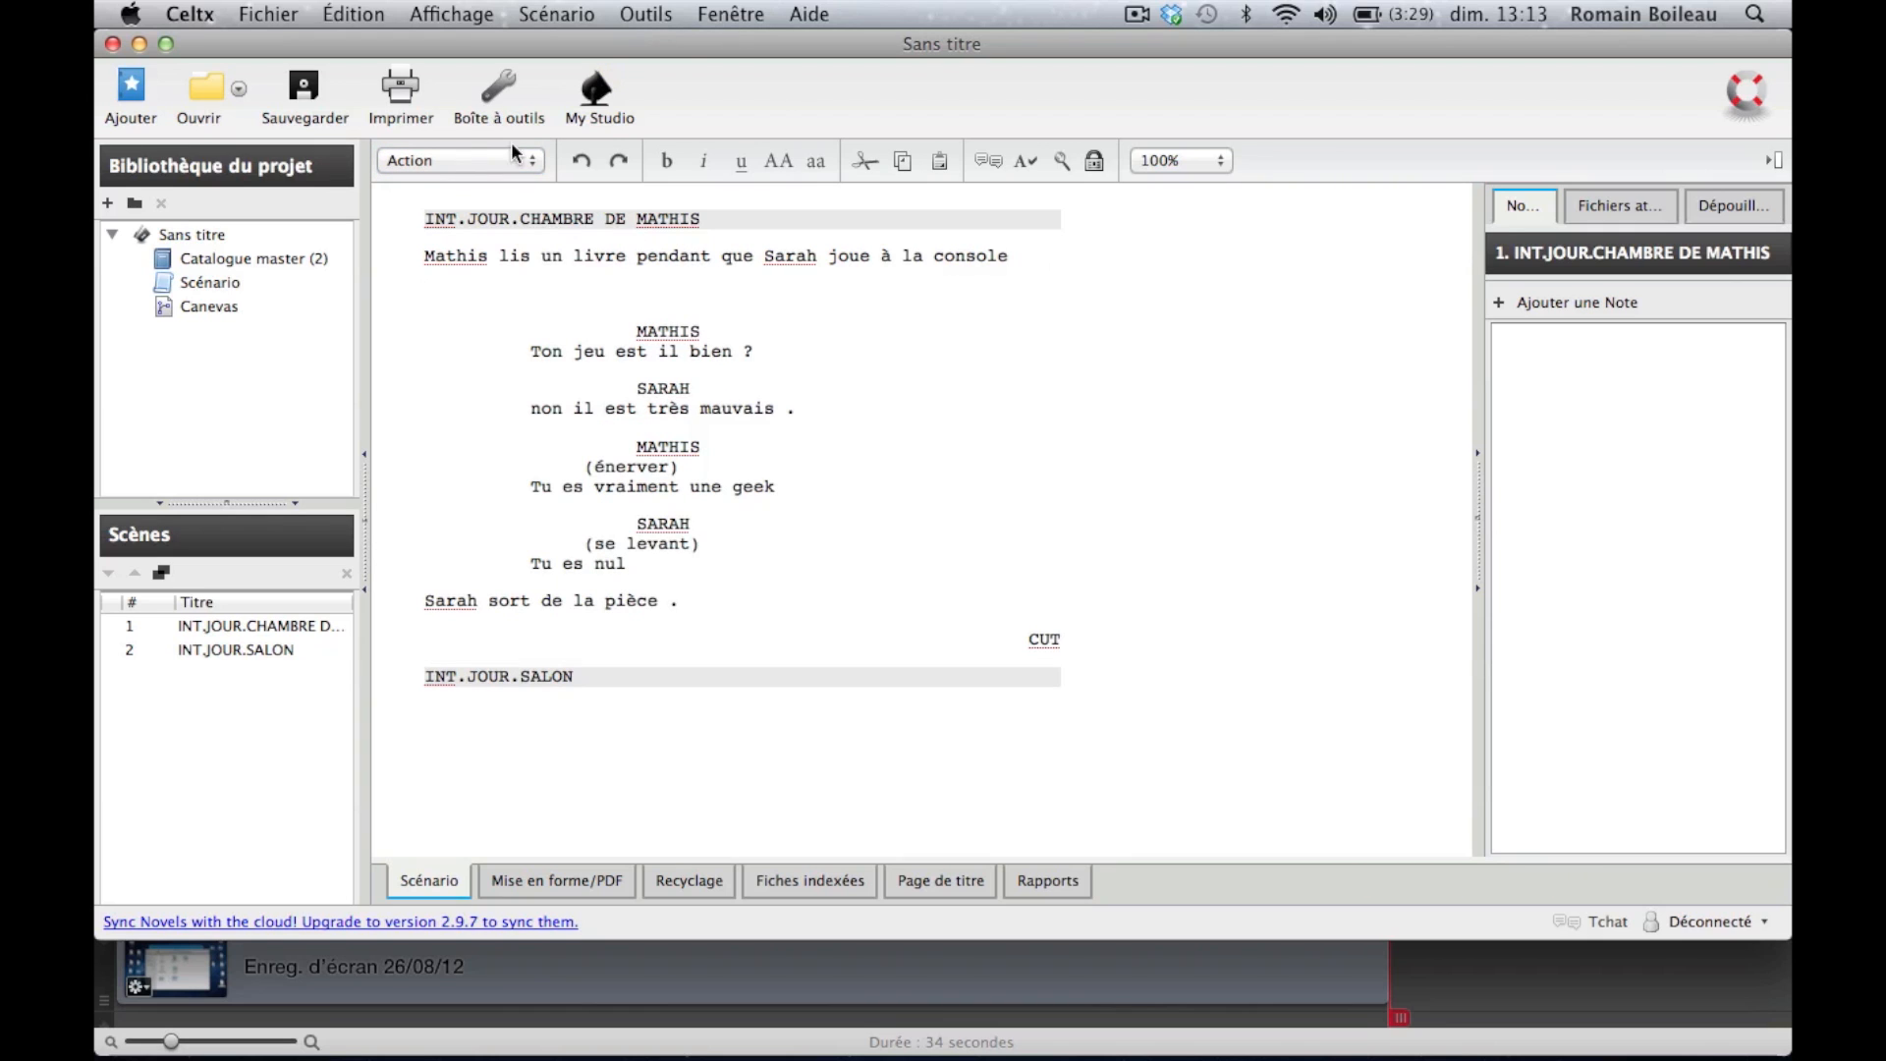
left_click(474, 163)
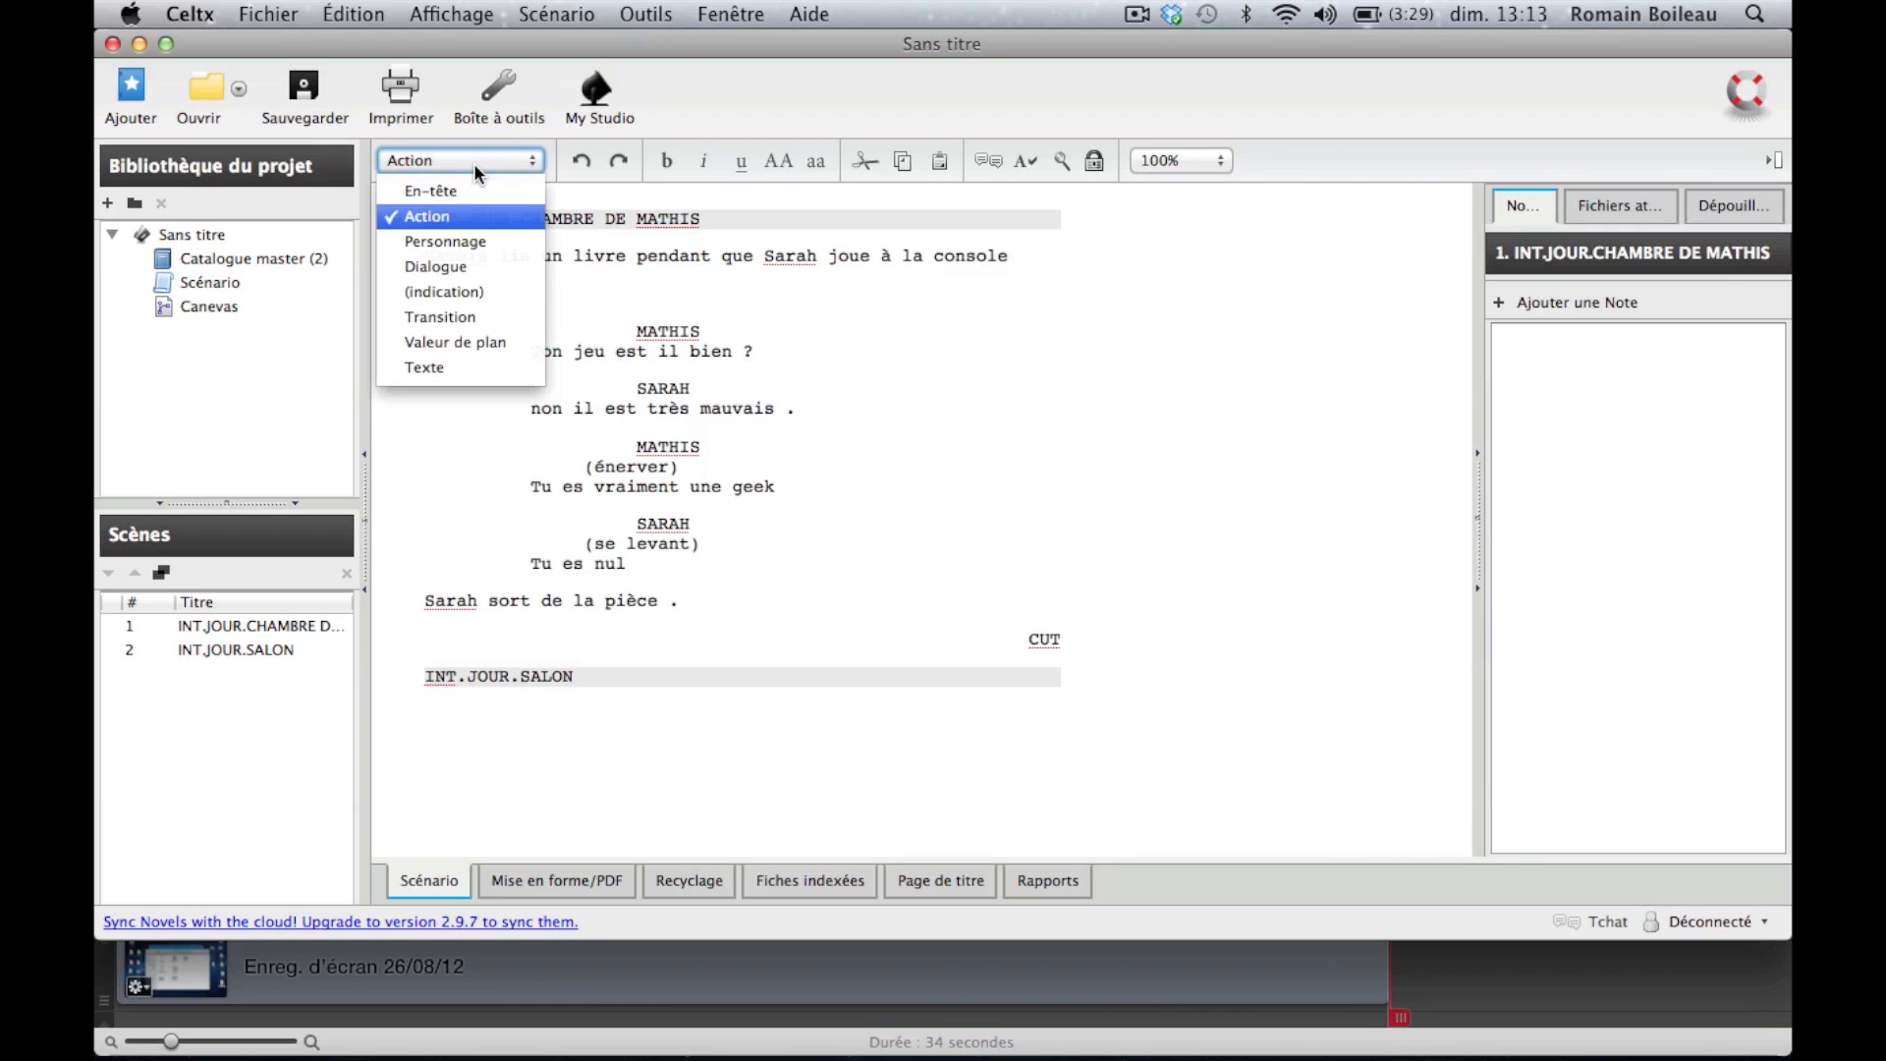
left_click(481, 343)
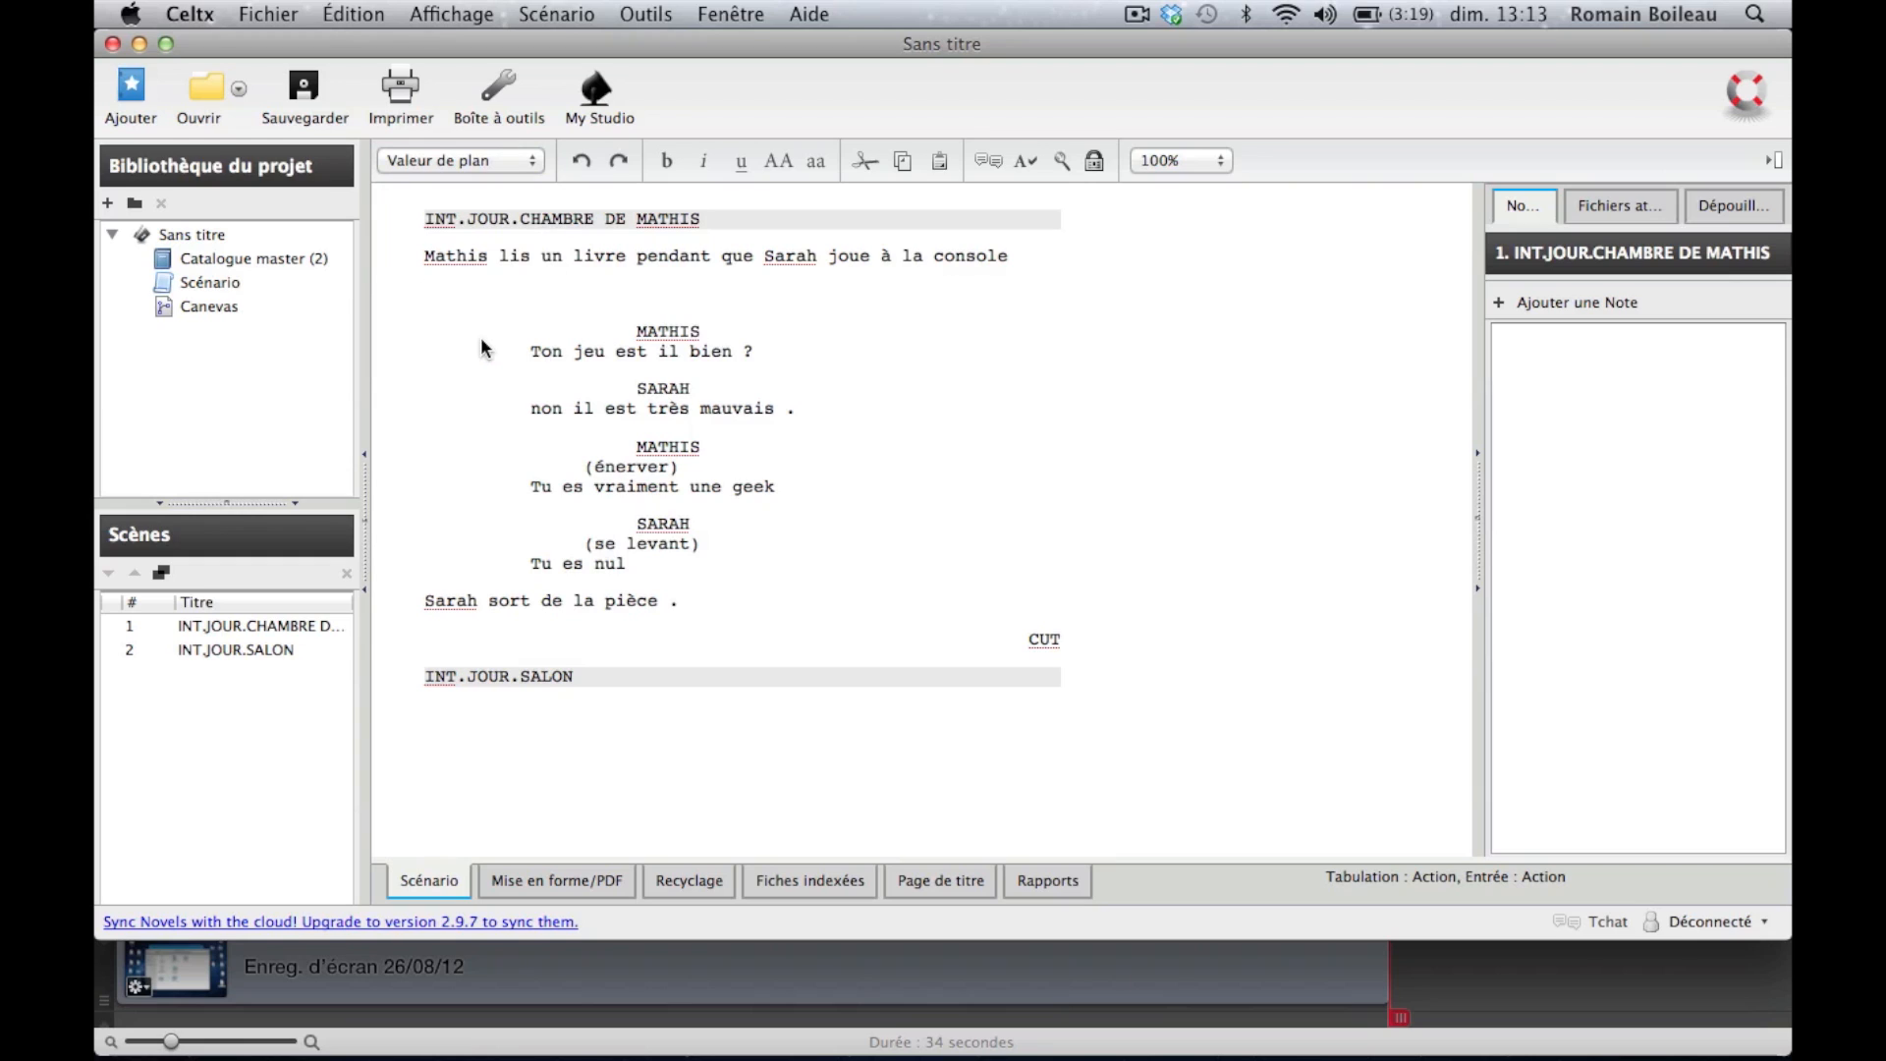
type("PLAN D'ENSEMBLEE")
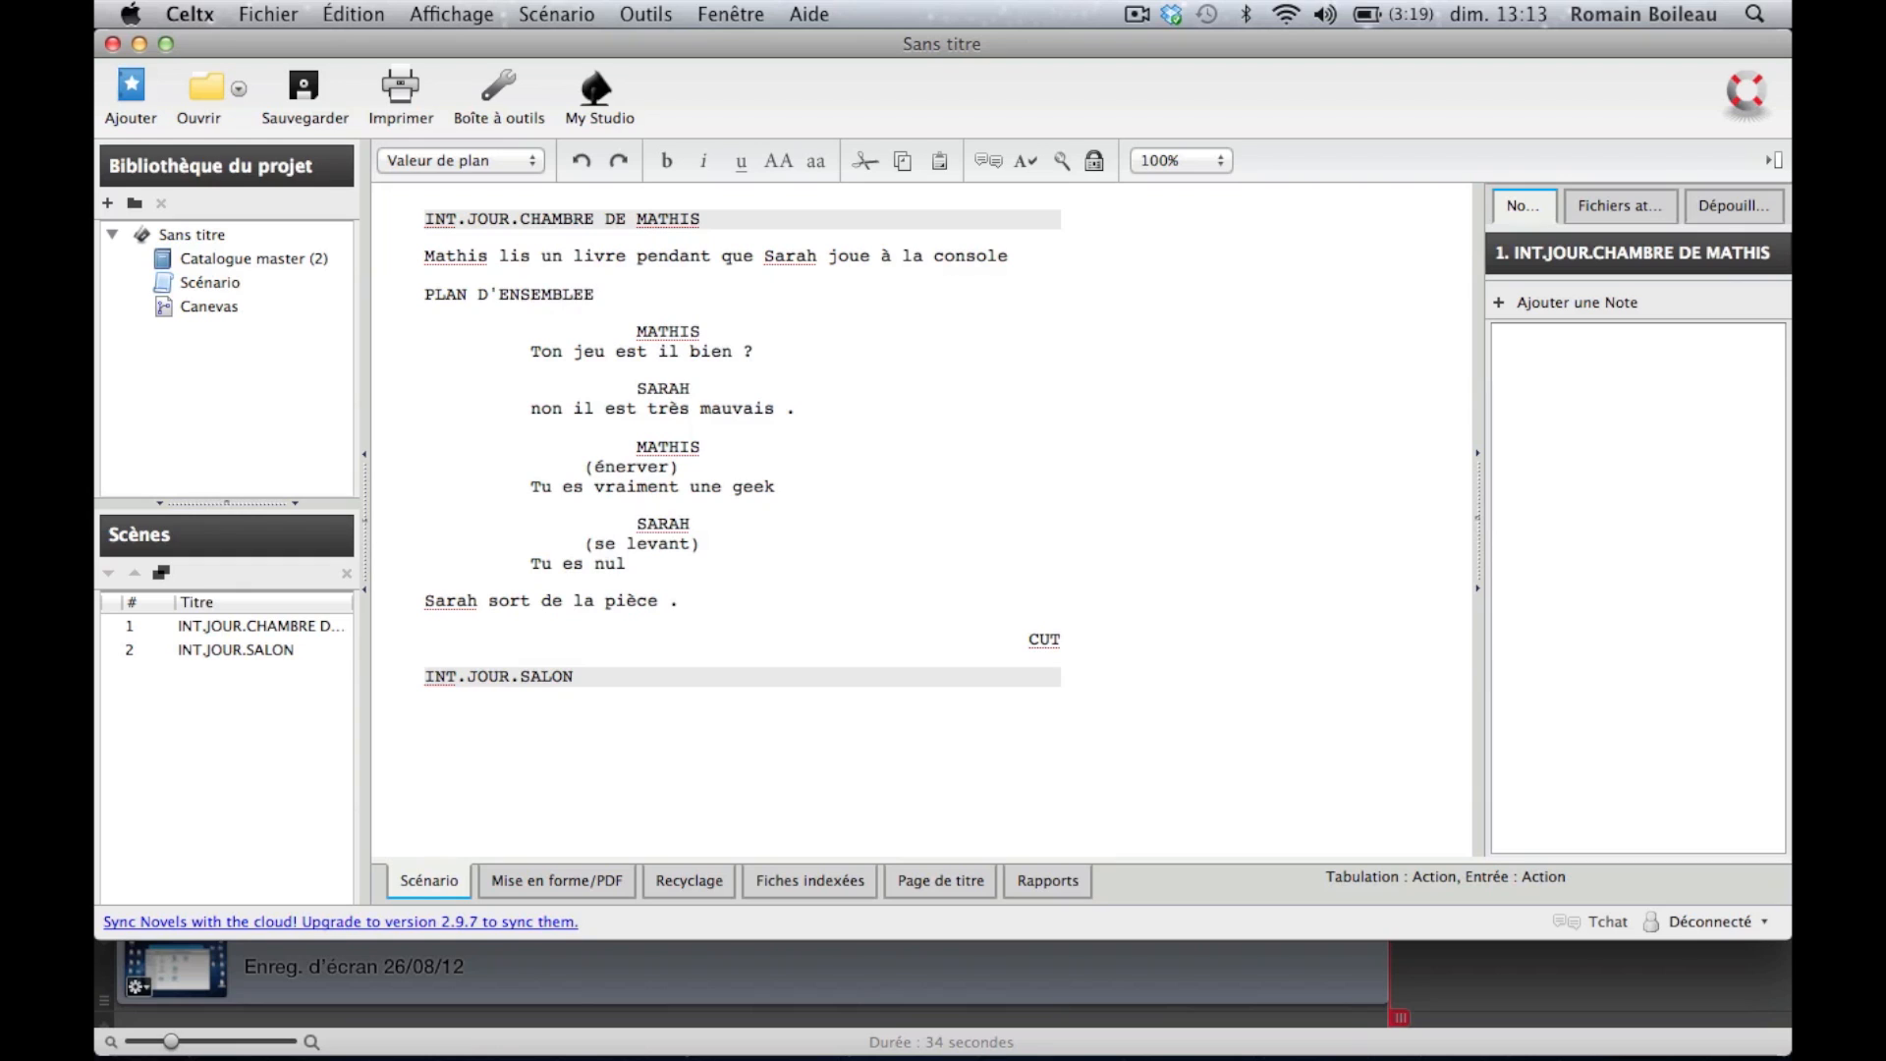
key("BackSpace")
left_click(487, 163)
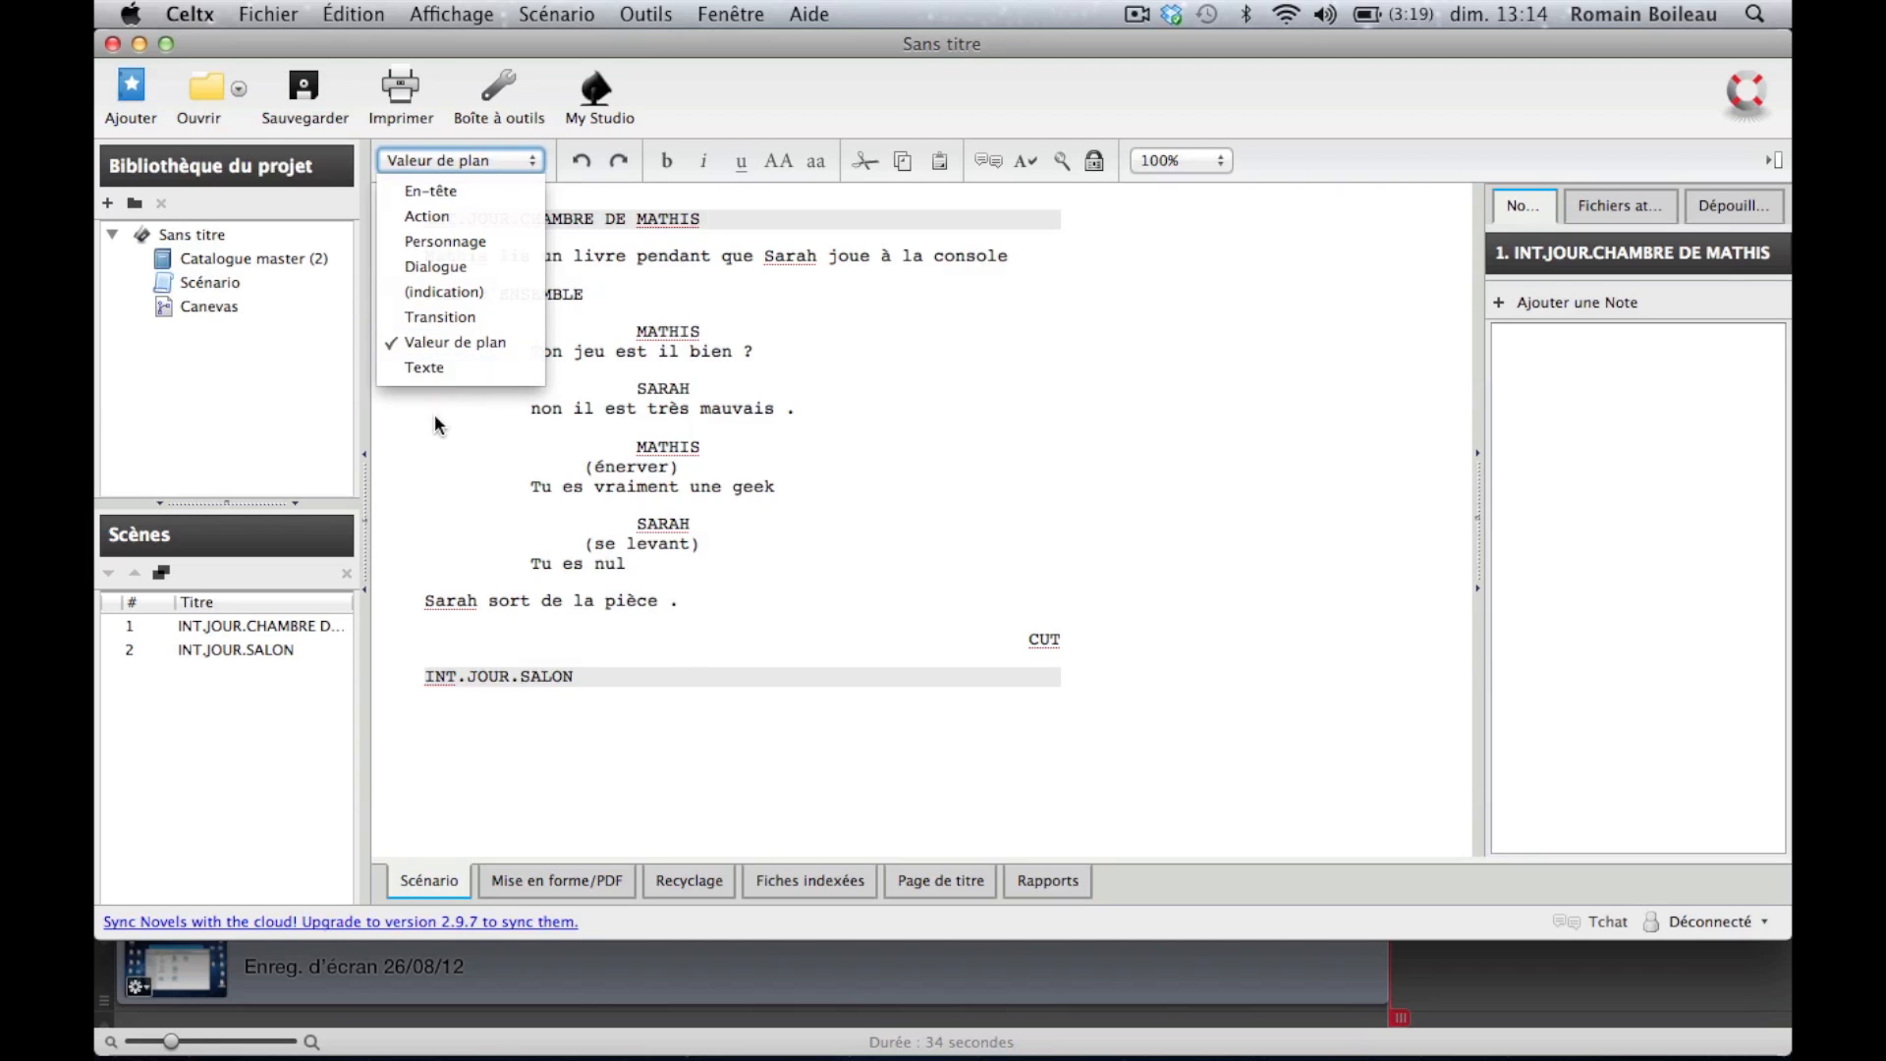
left_click(651, 676)
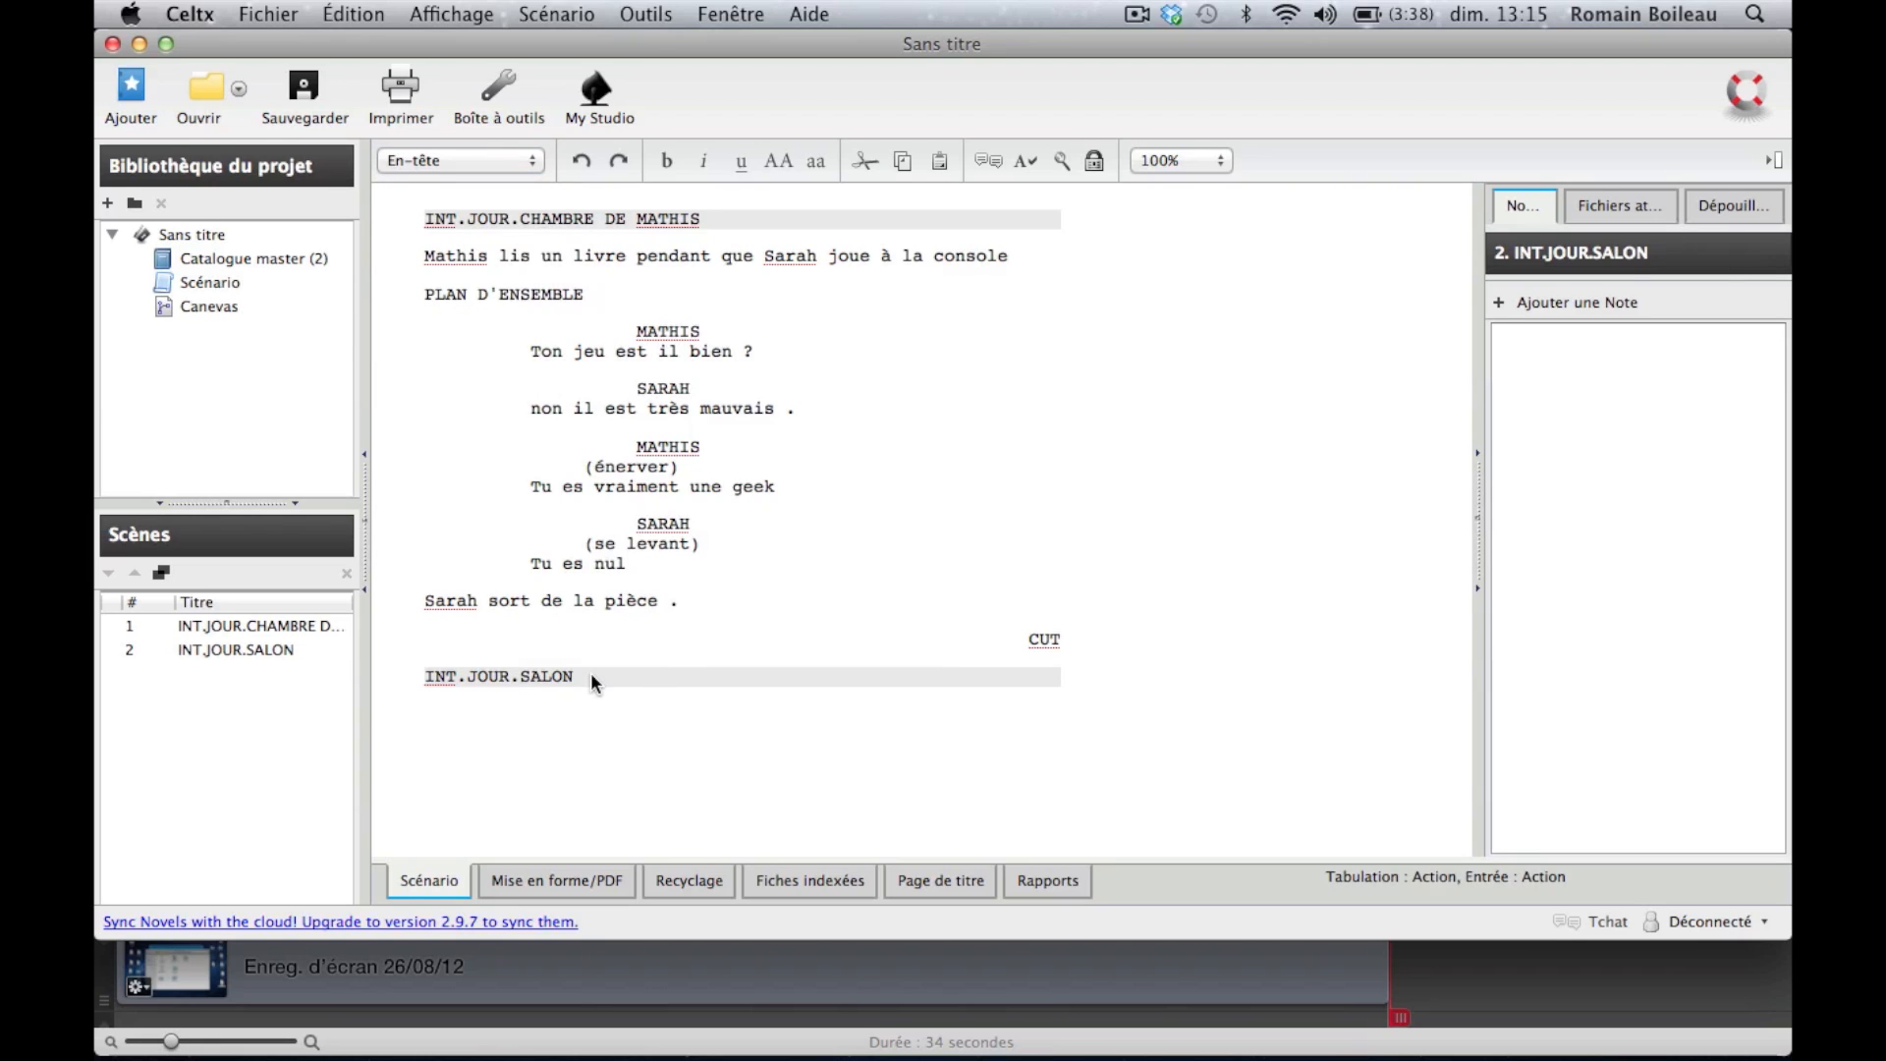
left_click(446, 160)
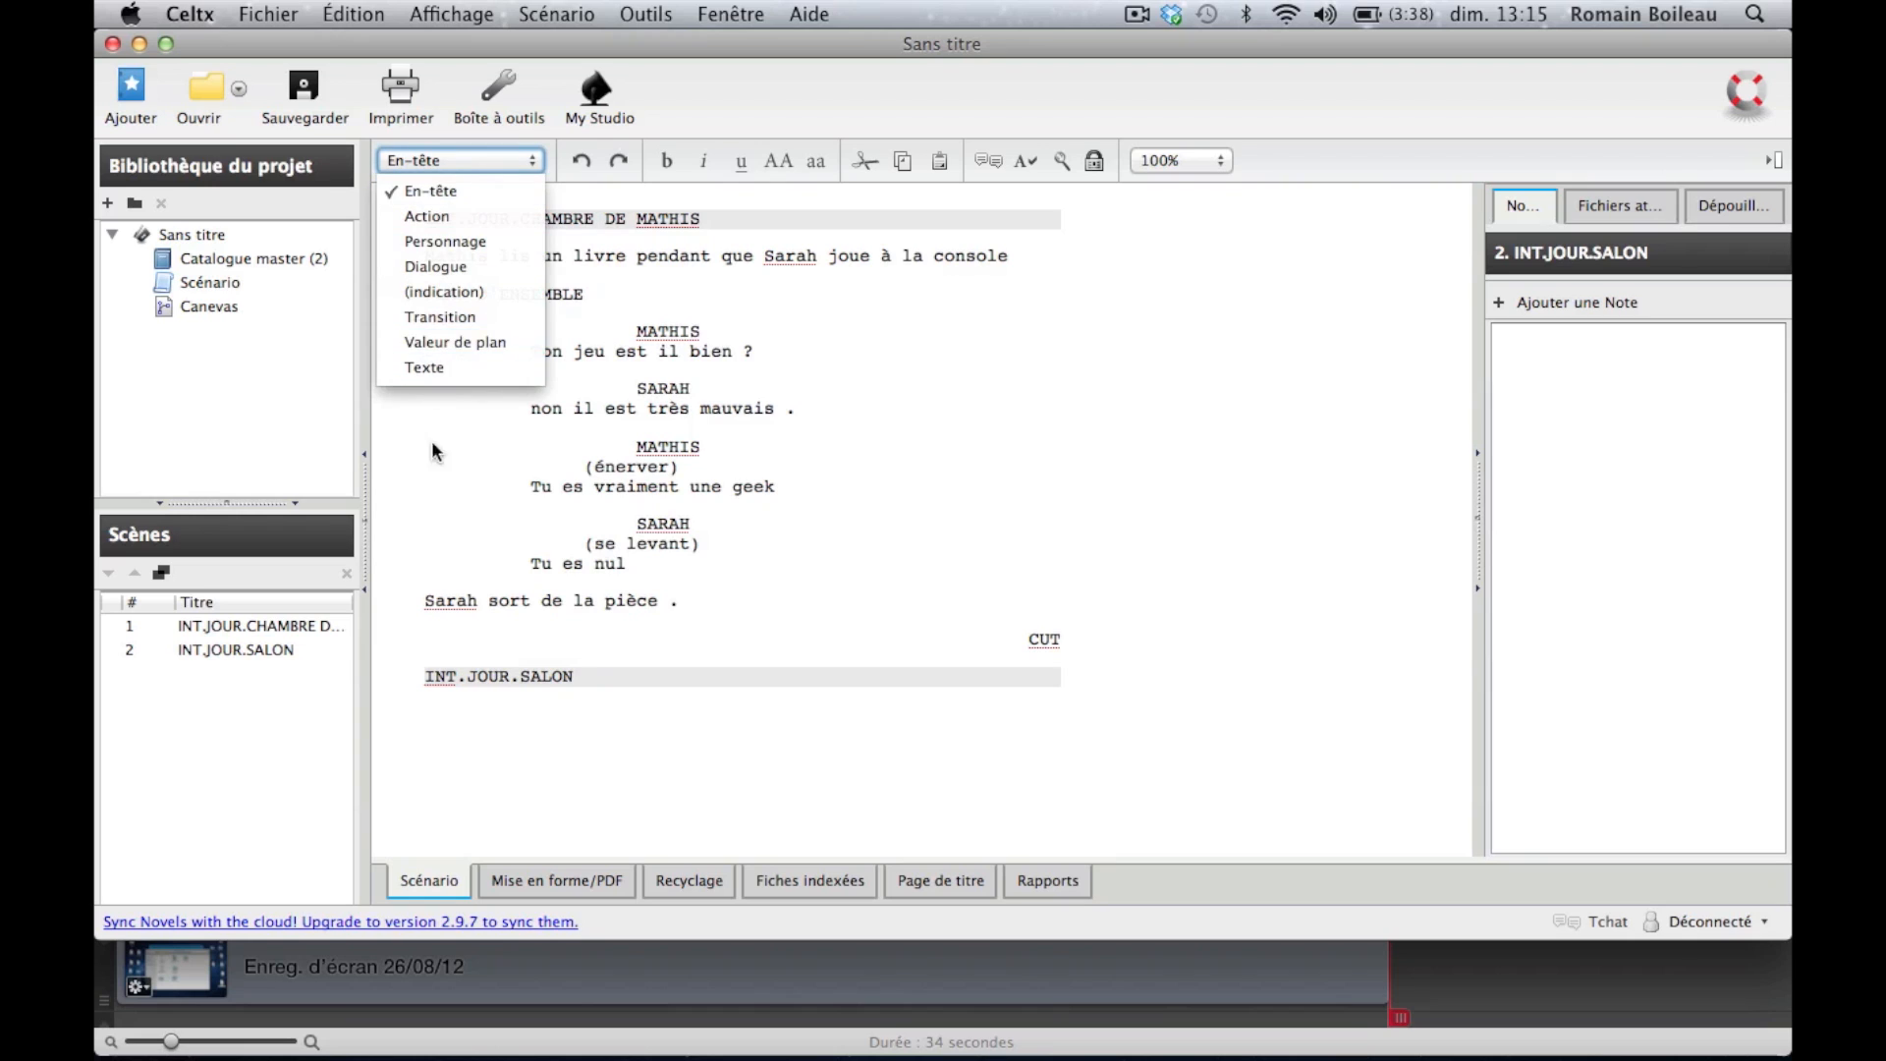
left_click(563, 811)
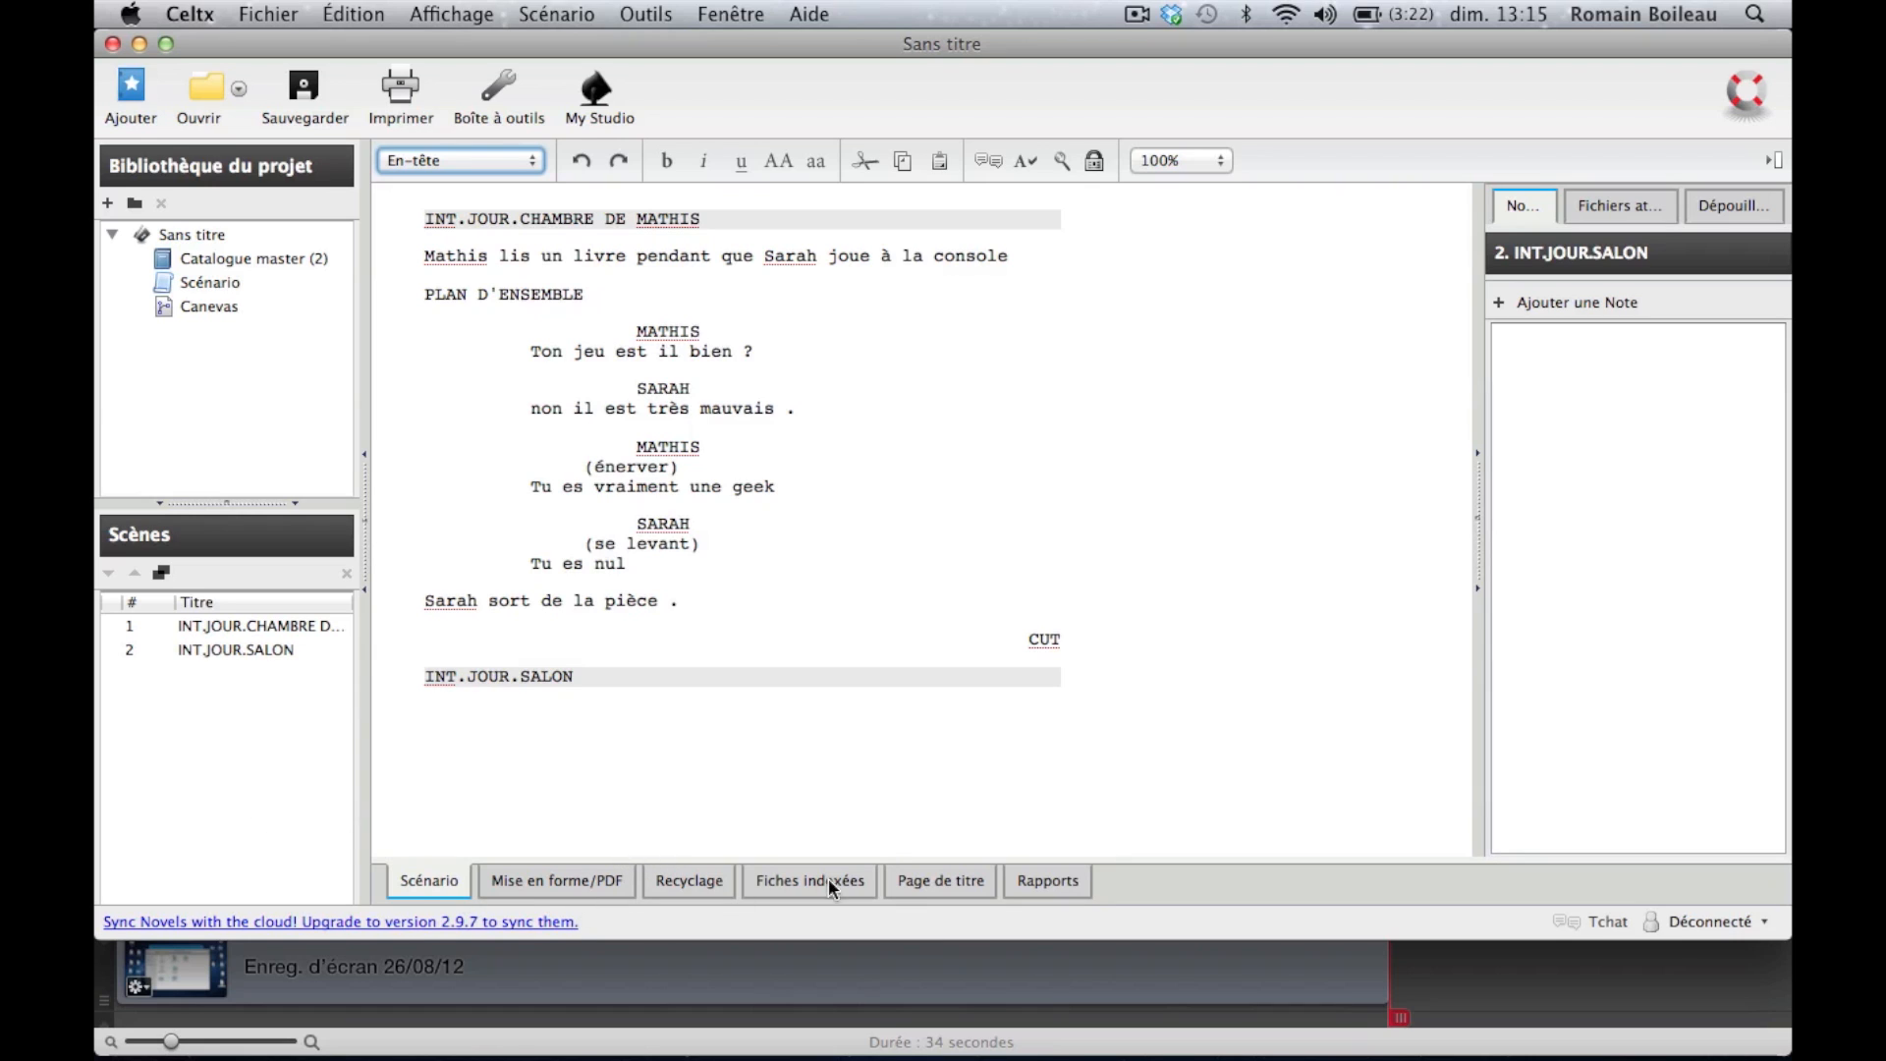
Step: Replace the default title on the screenplay's title page with "Geek dans le coeur"
left_click(939, 879)
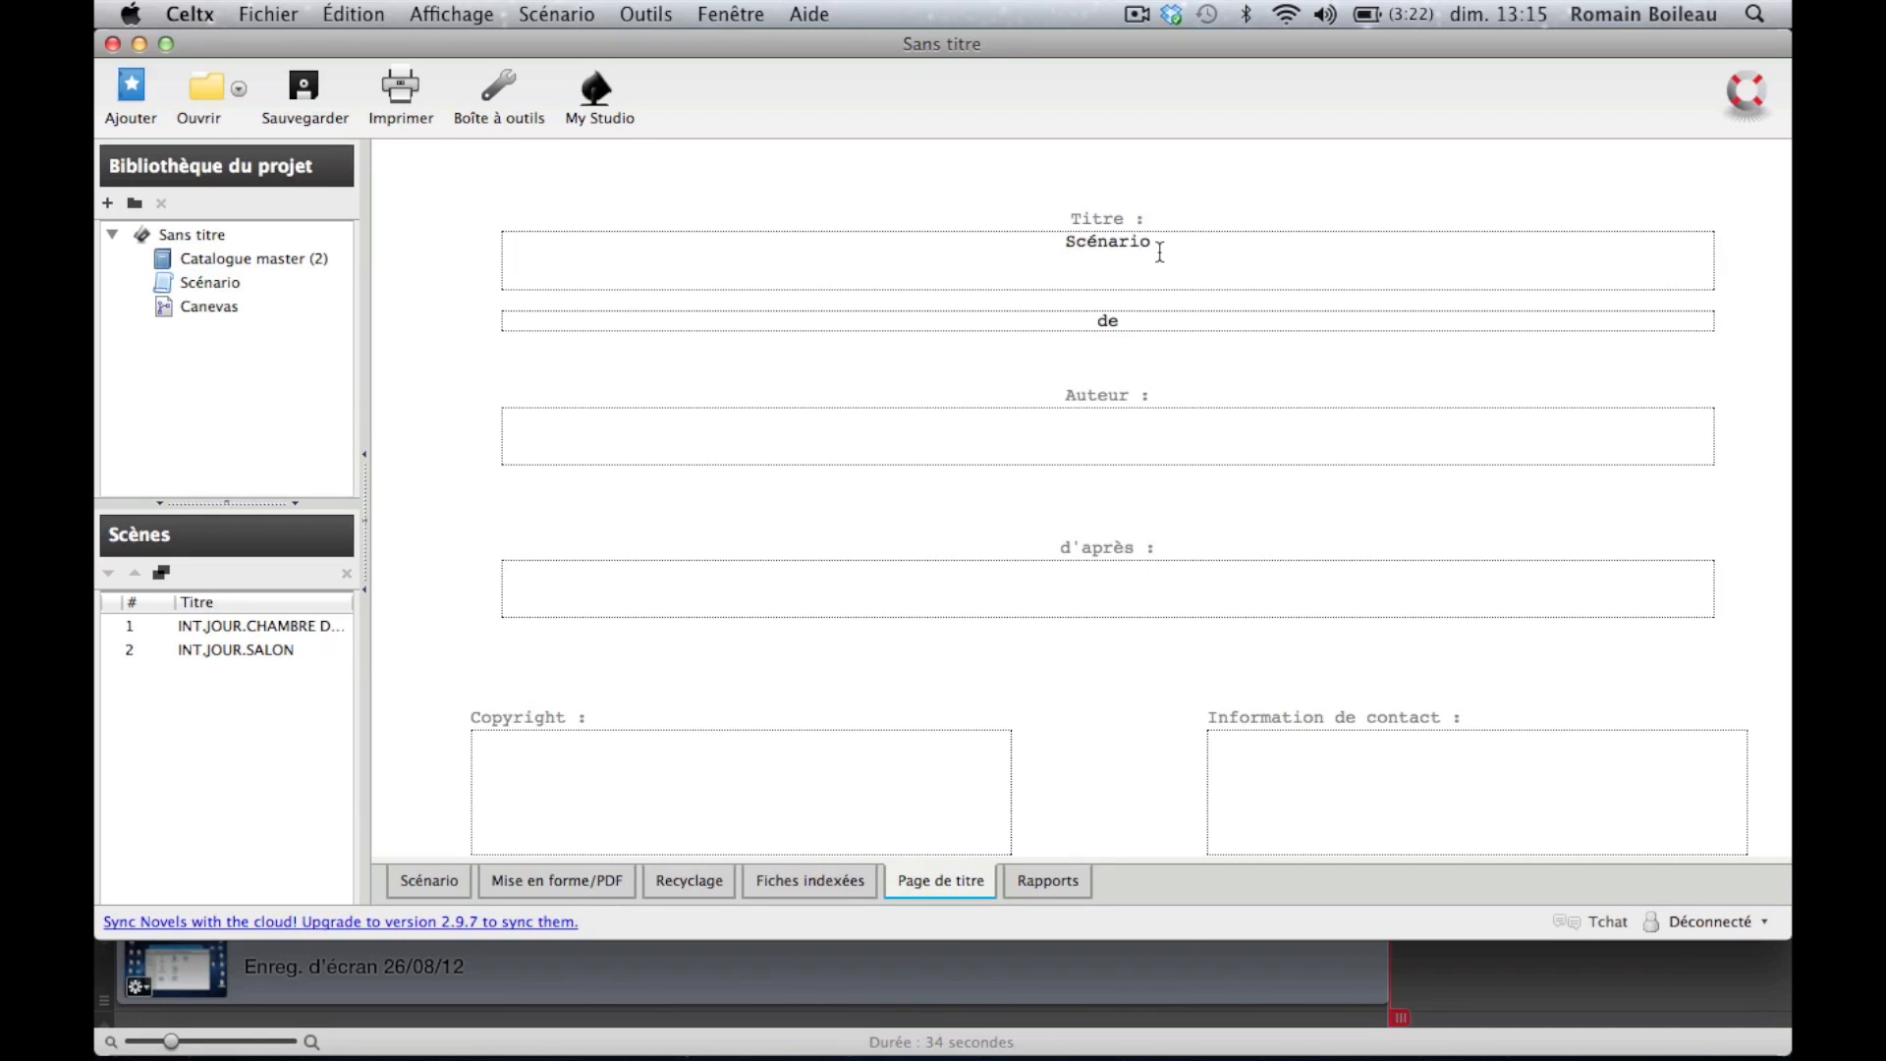
left_click_drag(1159, 252, 1055, 240)
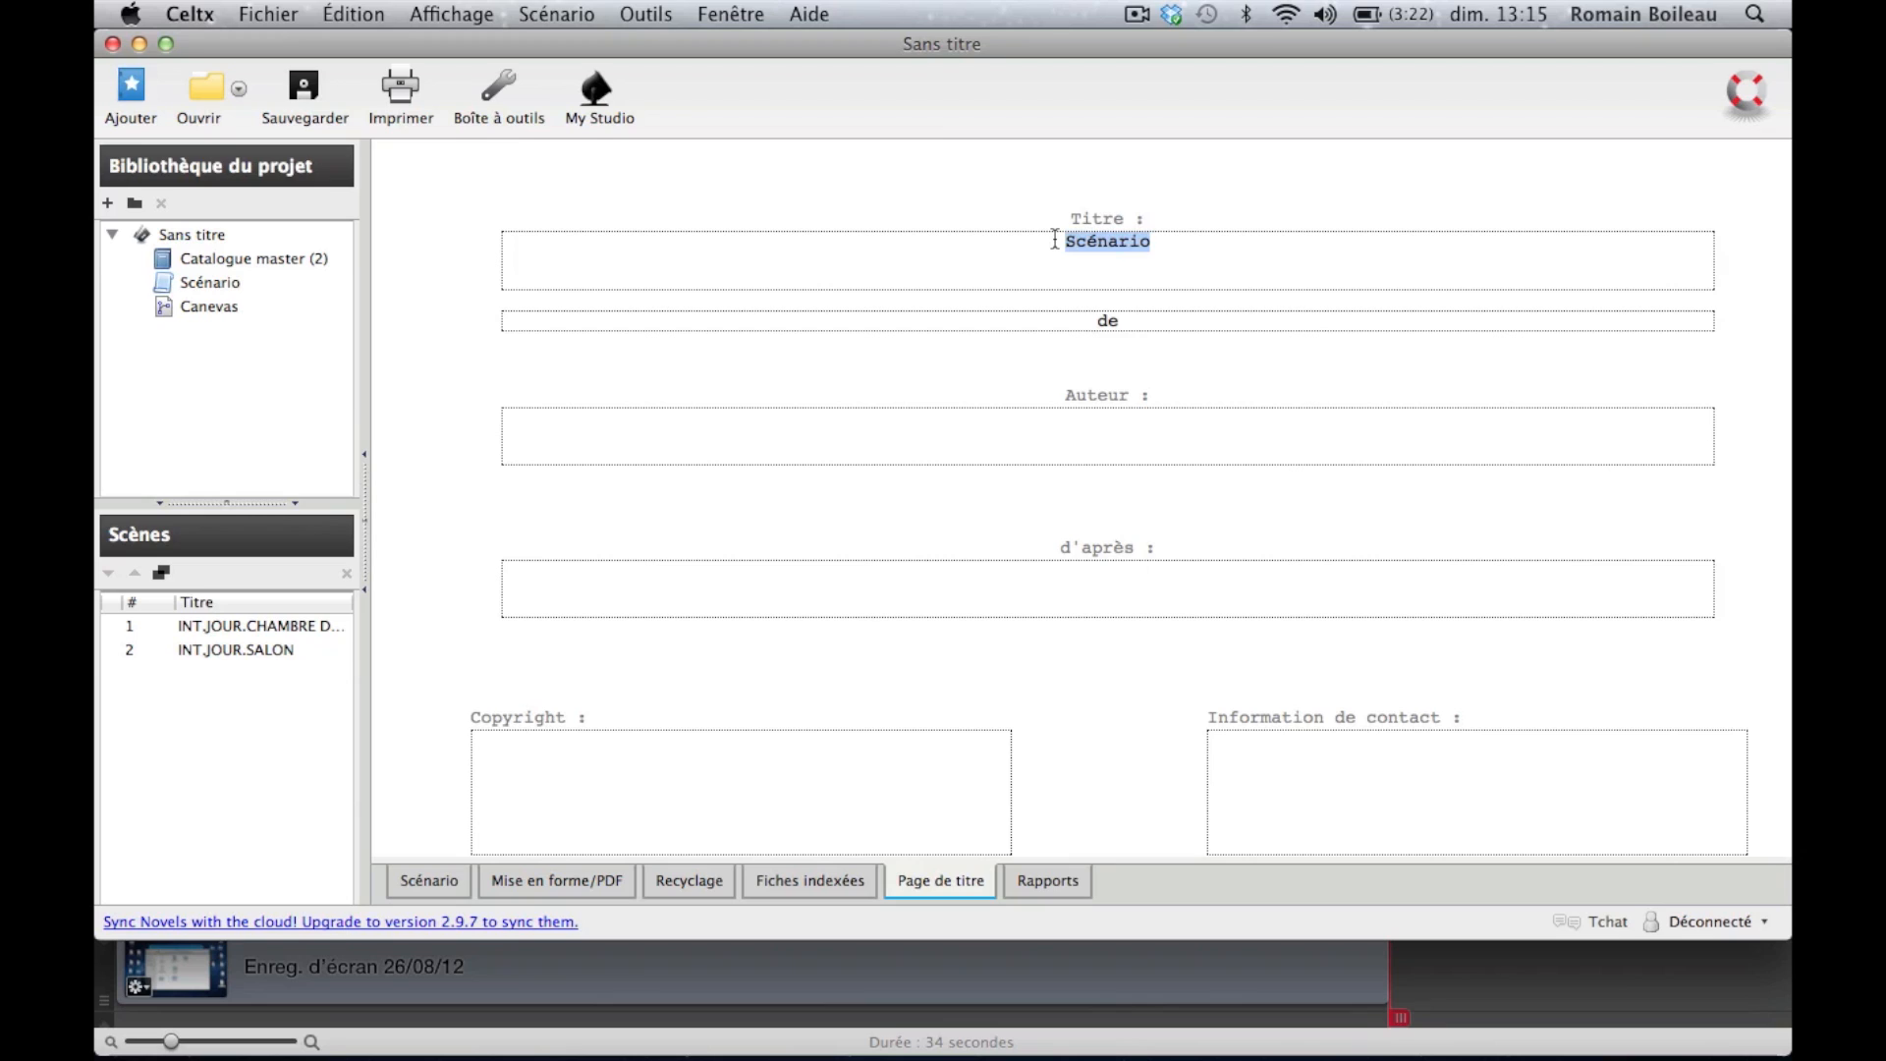
type("Ge")
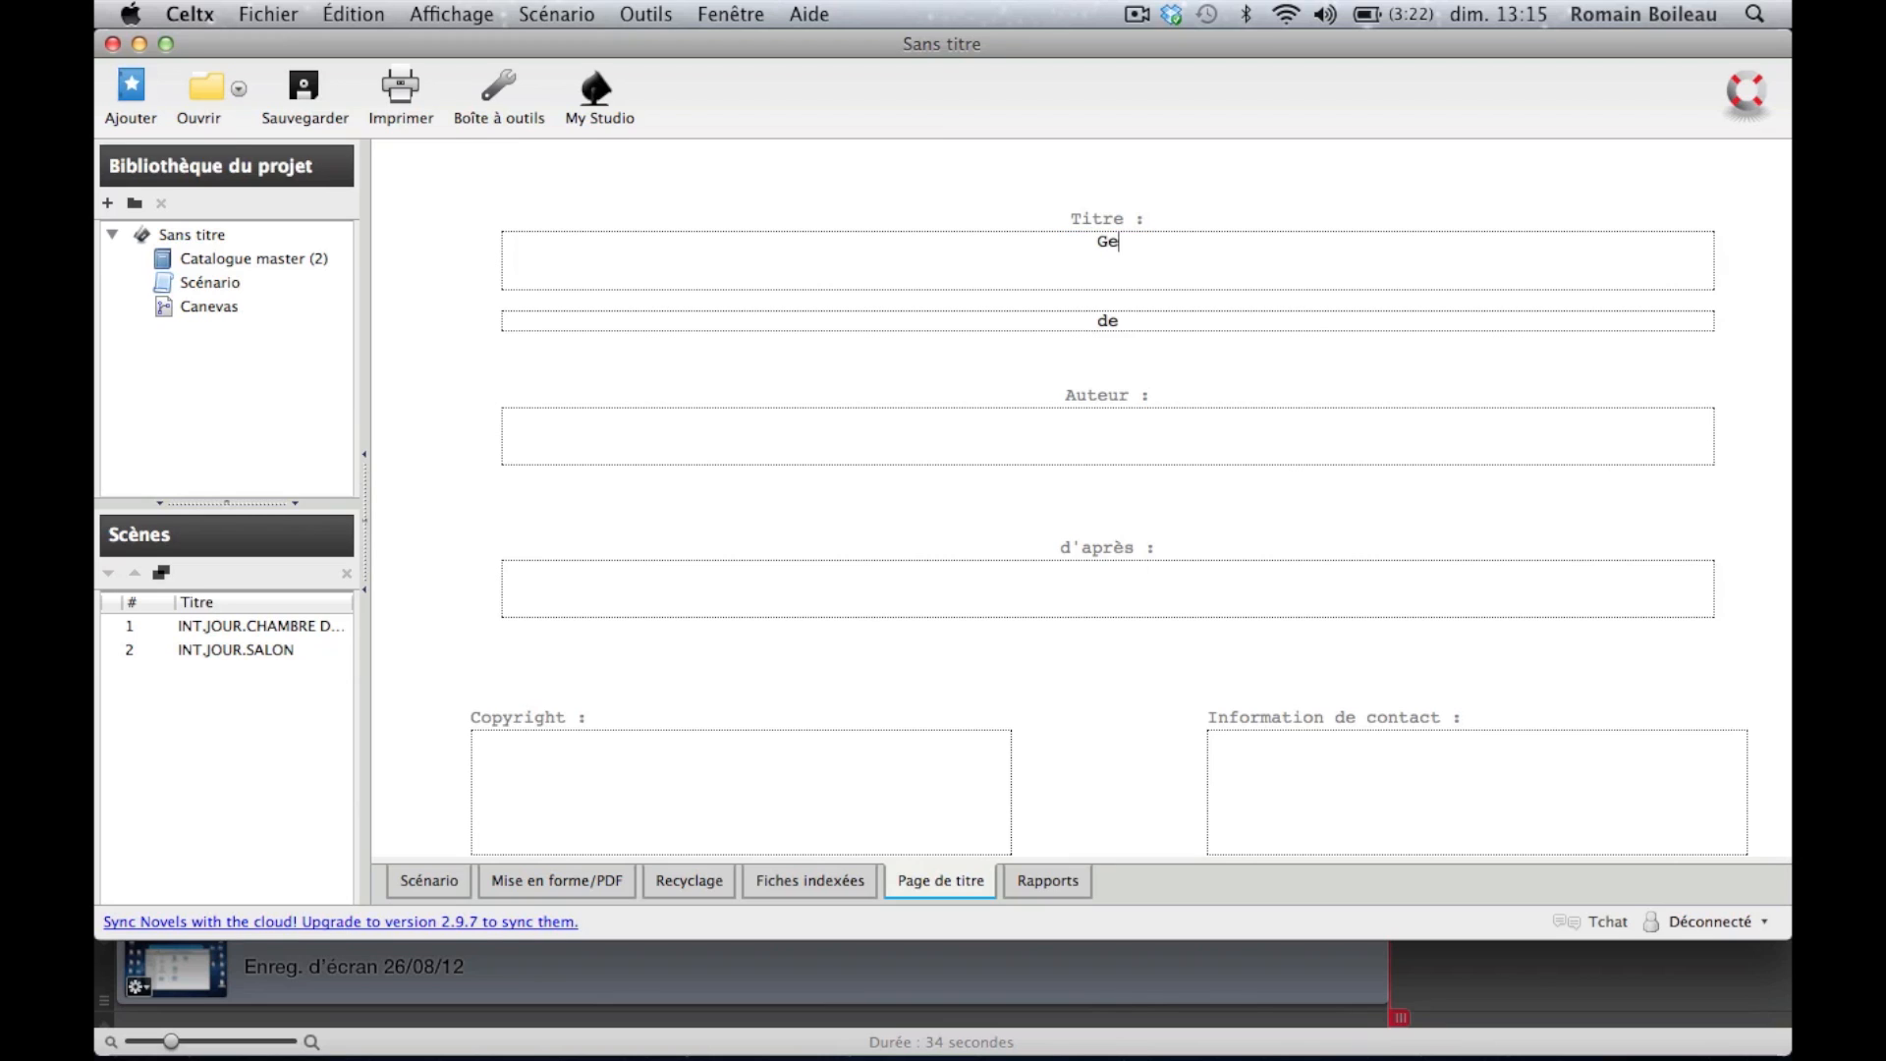
type("ek dans le coeur")
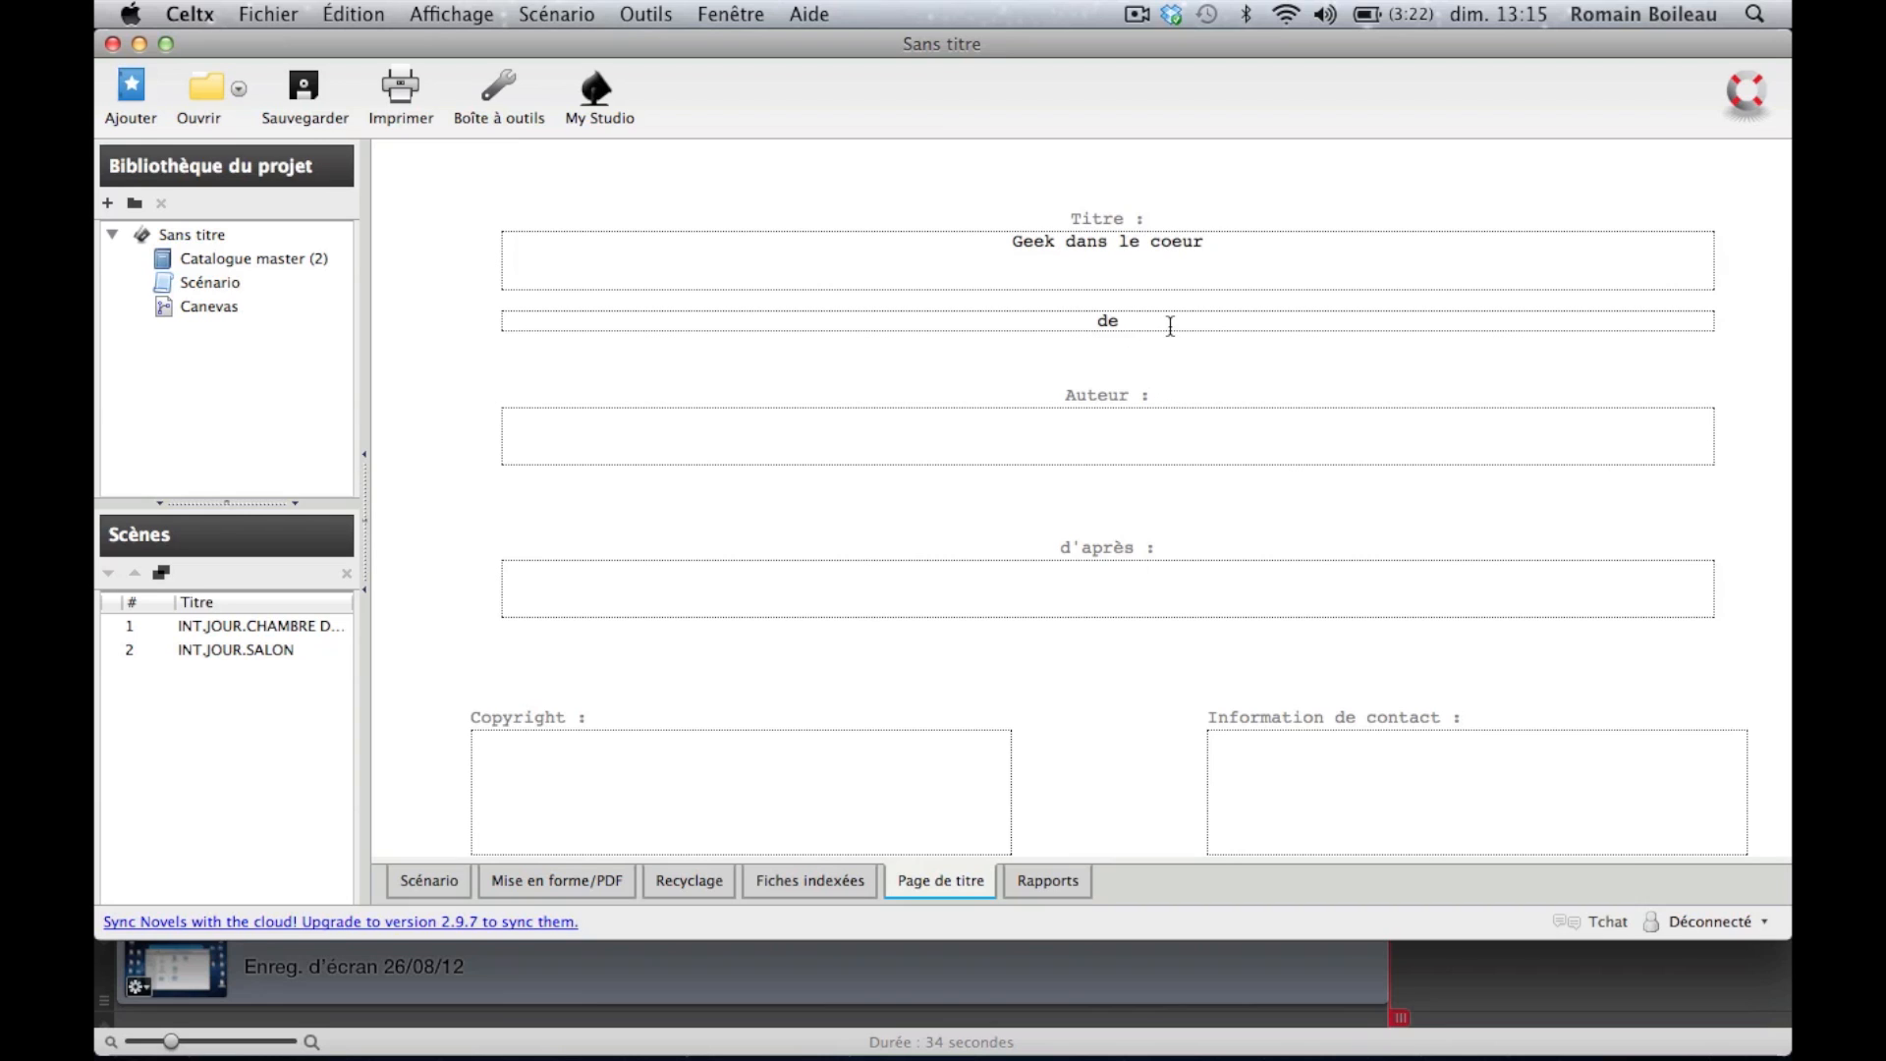
Step: Enter the author's first name in the Auteur field of the title page
left_click(1121, 441)
type("romain")
left_click(1109, 574)
Step: Open the formatted PDF preview and review the title page and the laid-out script pages
left_click(600, 880)
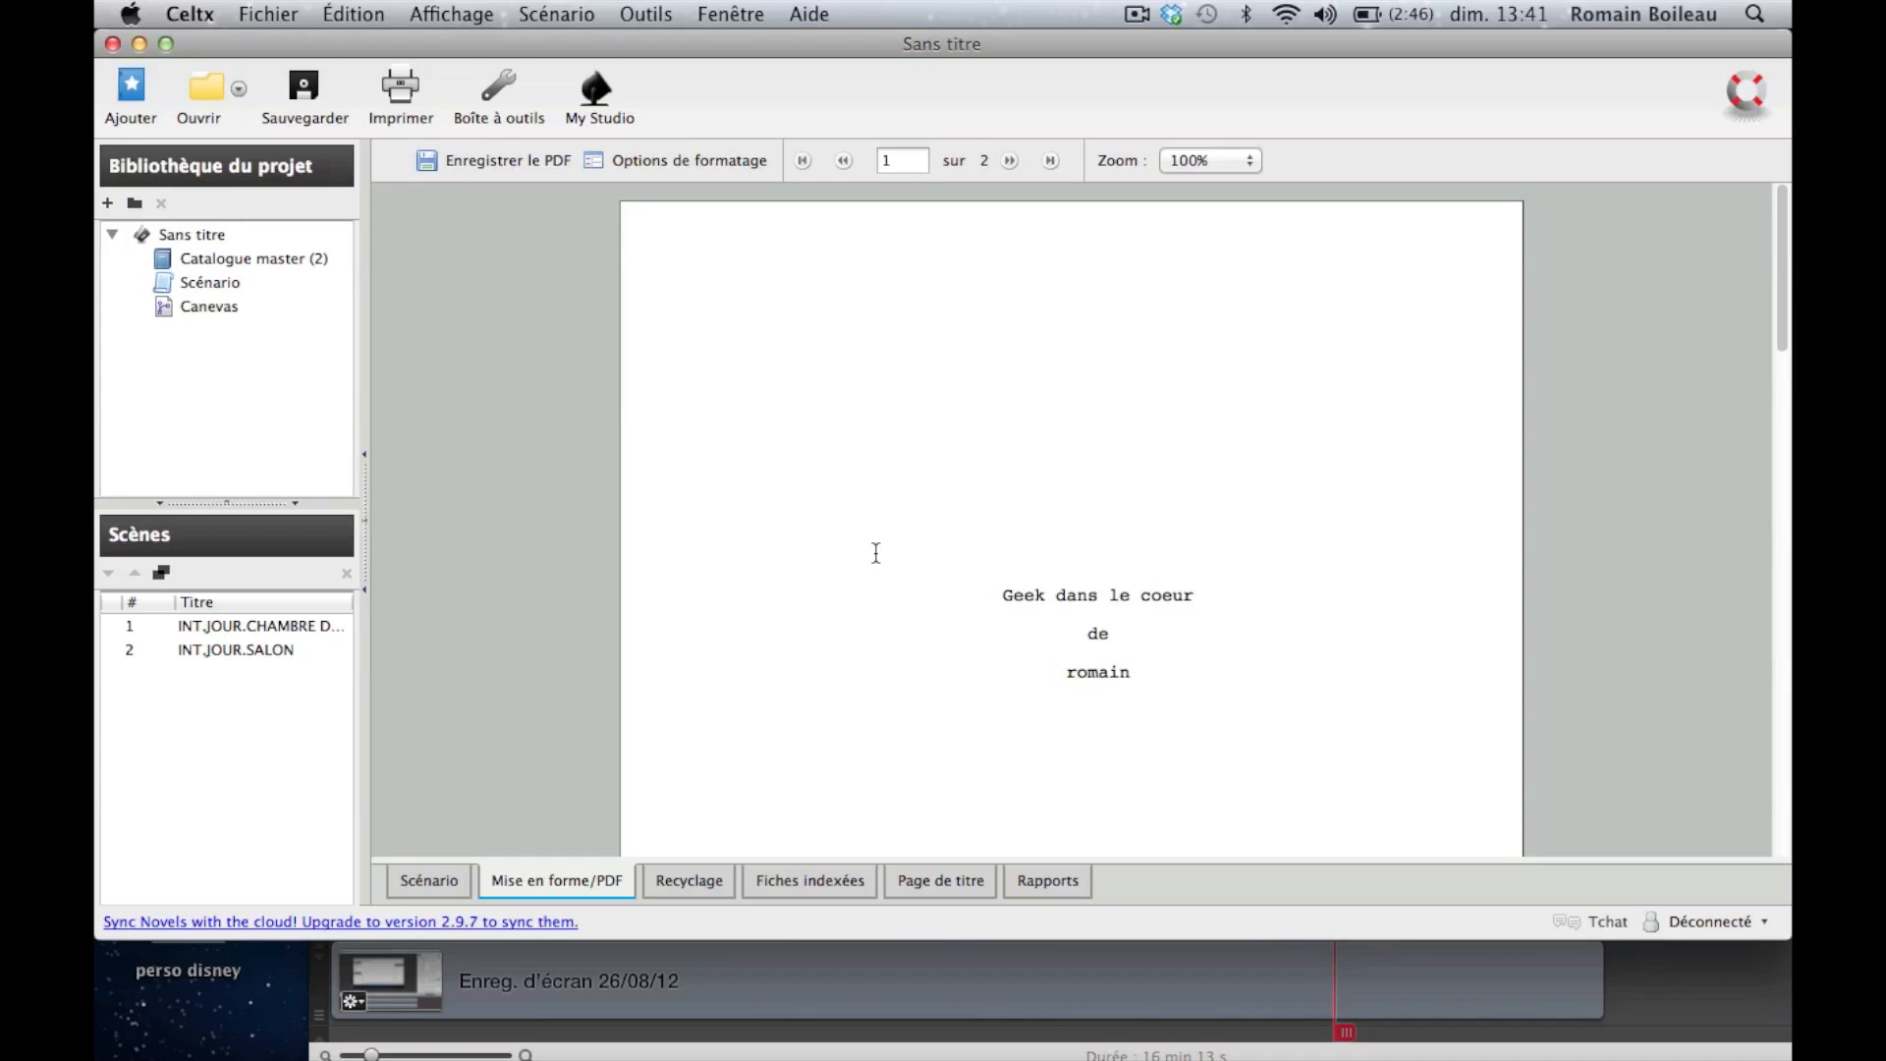
scroll(876, 553, "down", 3)
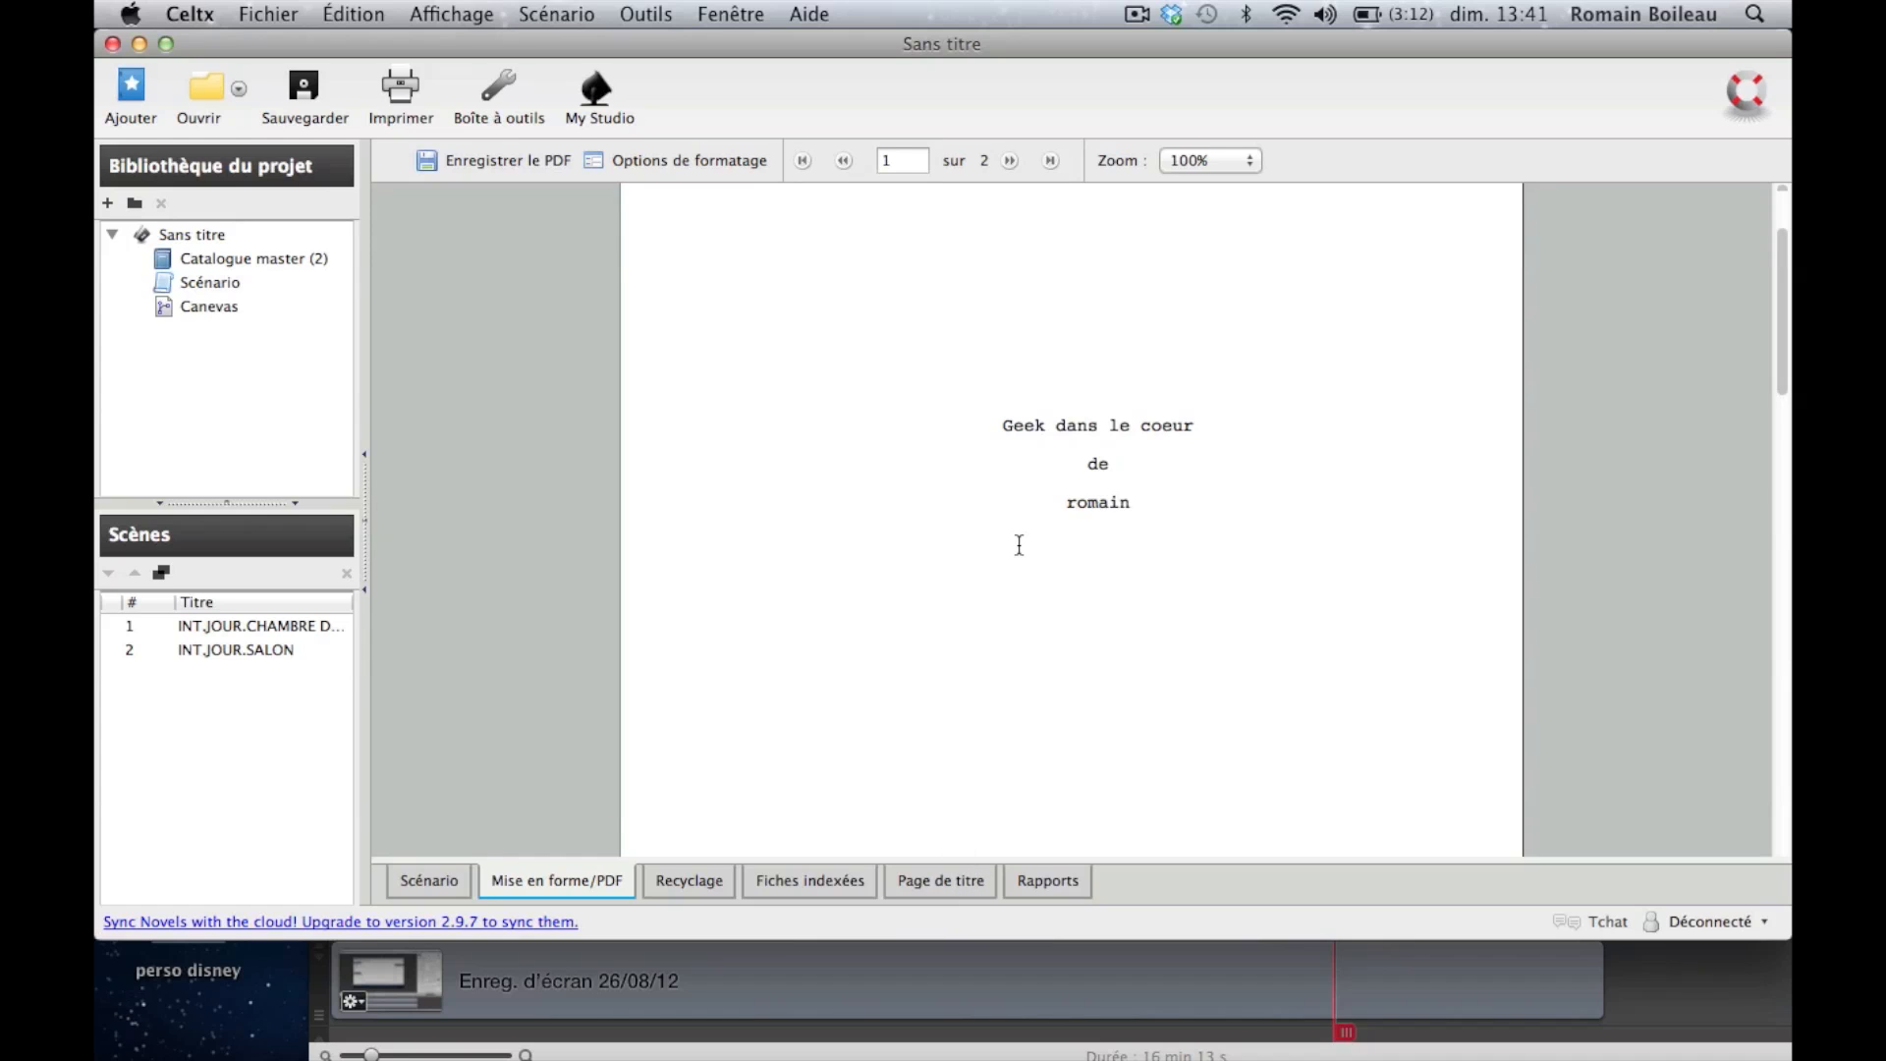
scroll(1020, 546, "down", 10)
scroll(1019, 545, "down", 8)
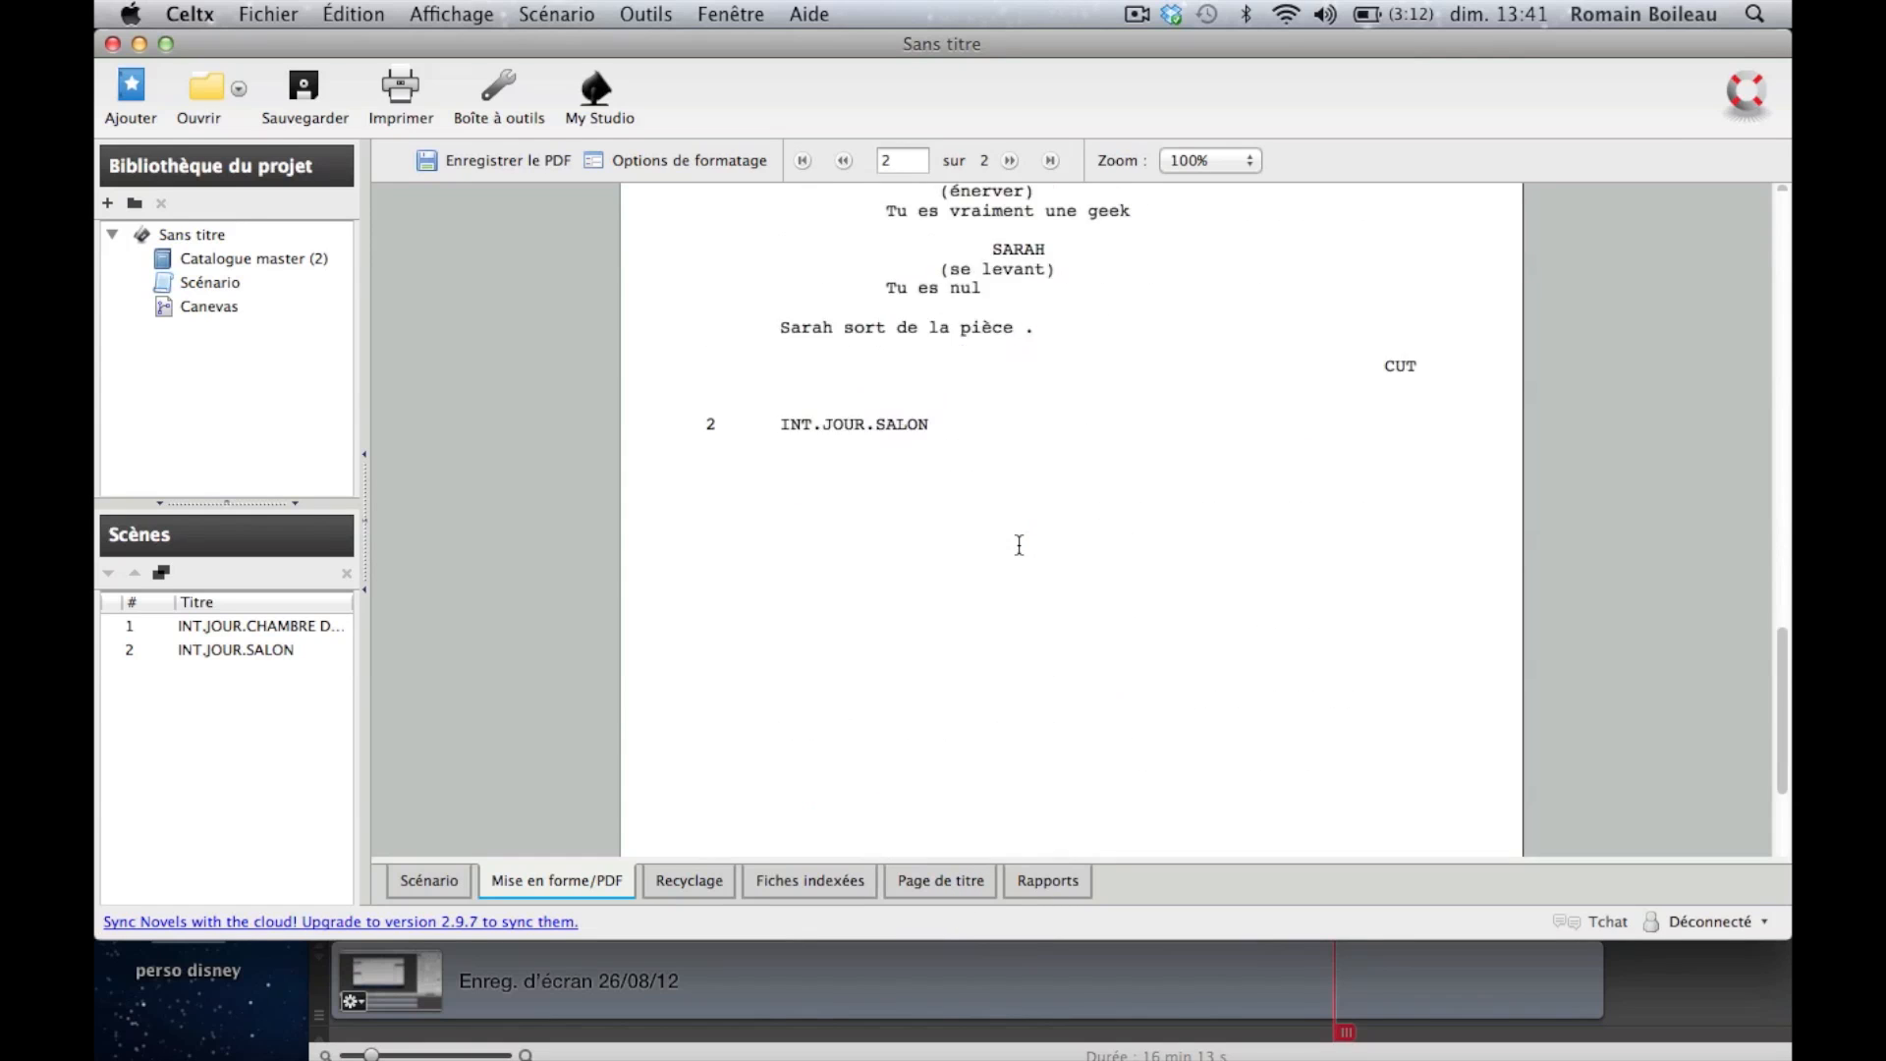
scroll(1020, 545, "up", 7)
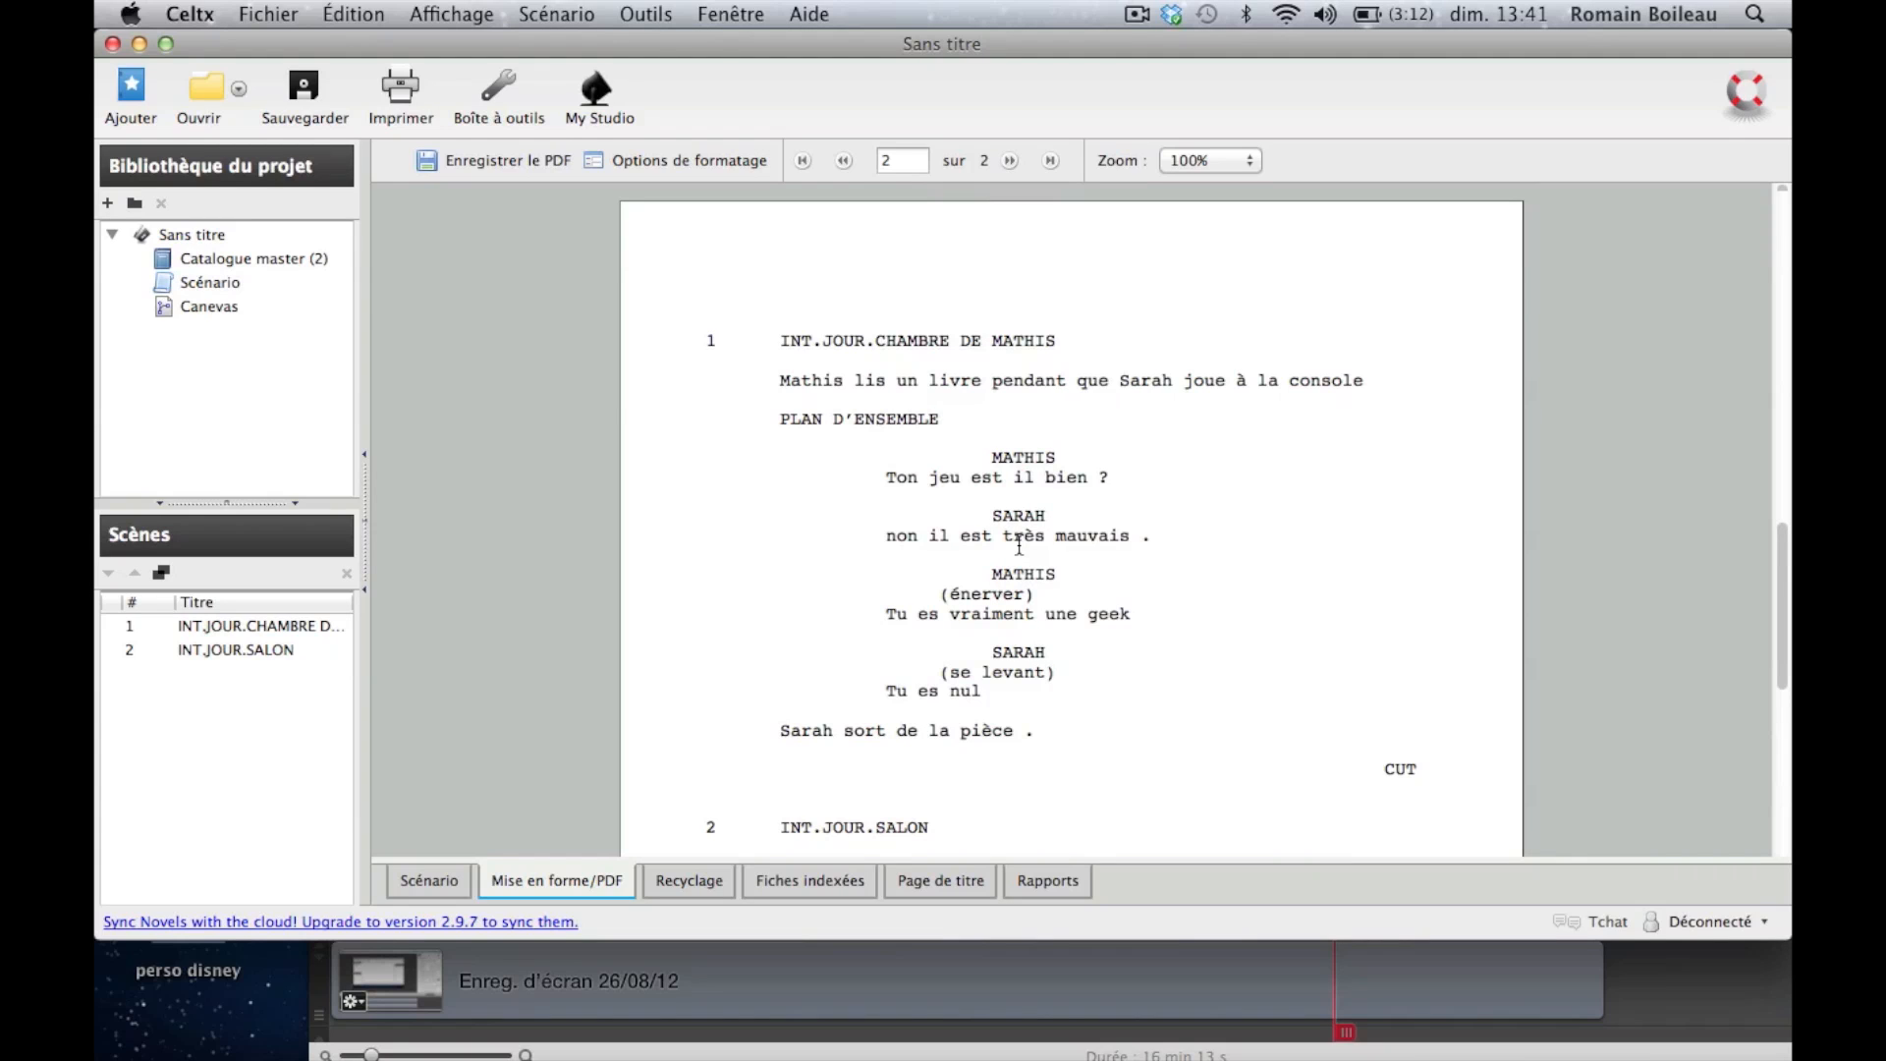
scroll(1019, 543, "up", 8)
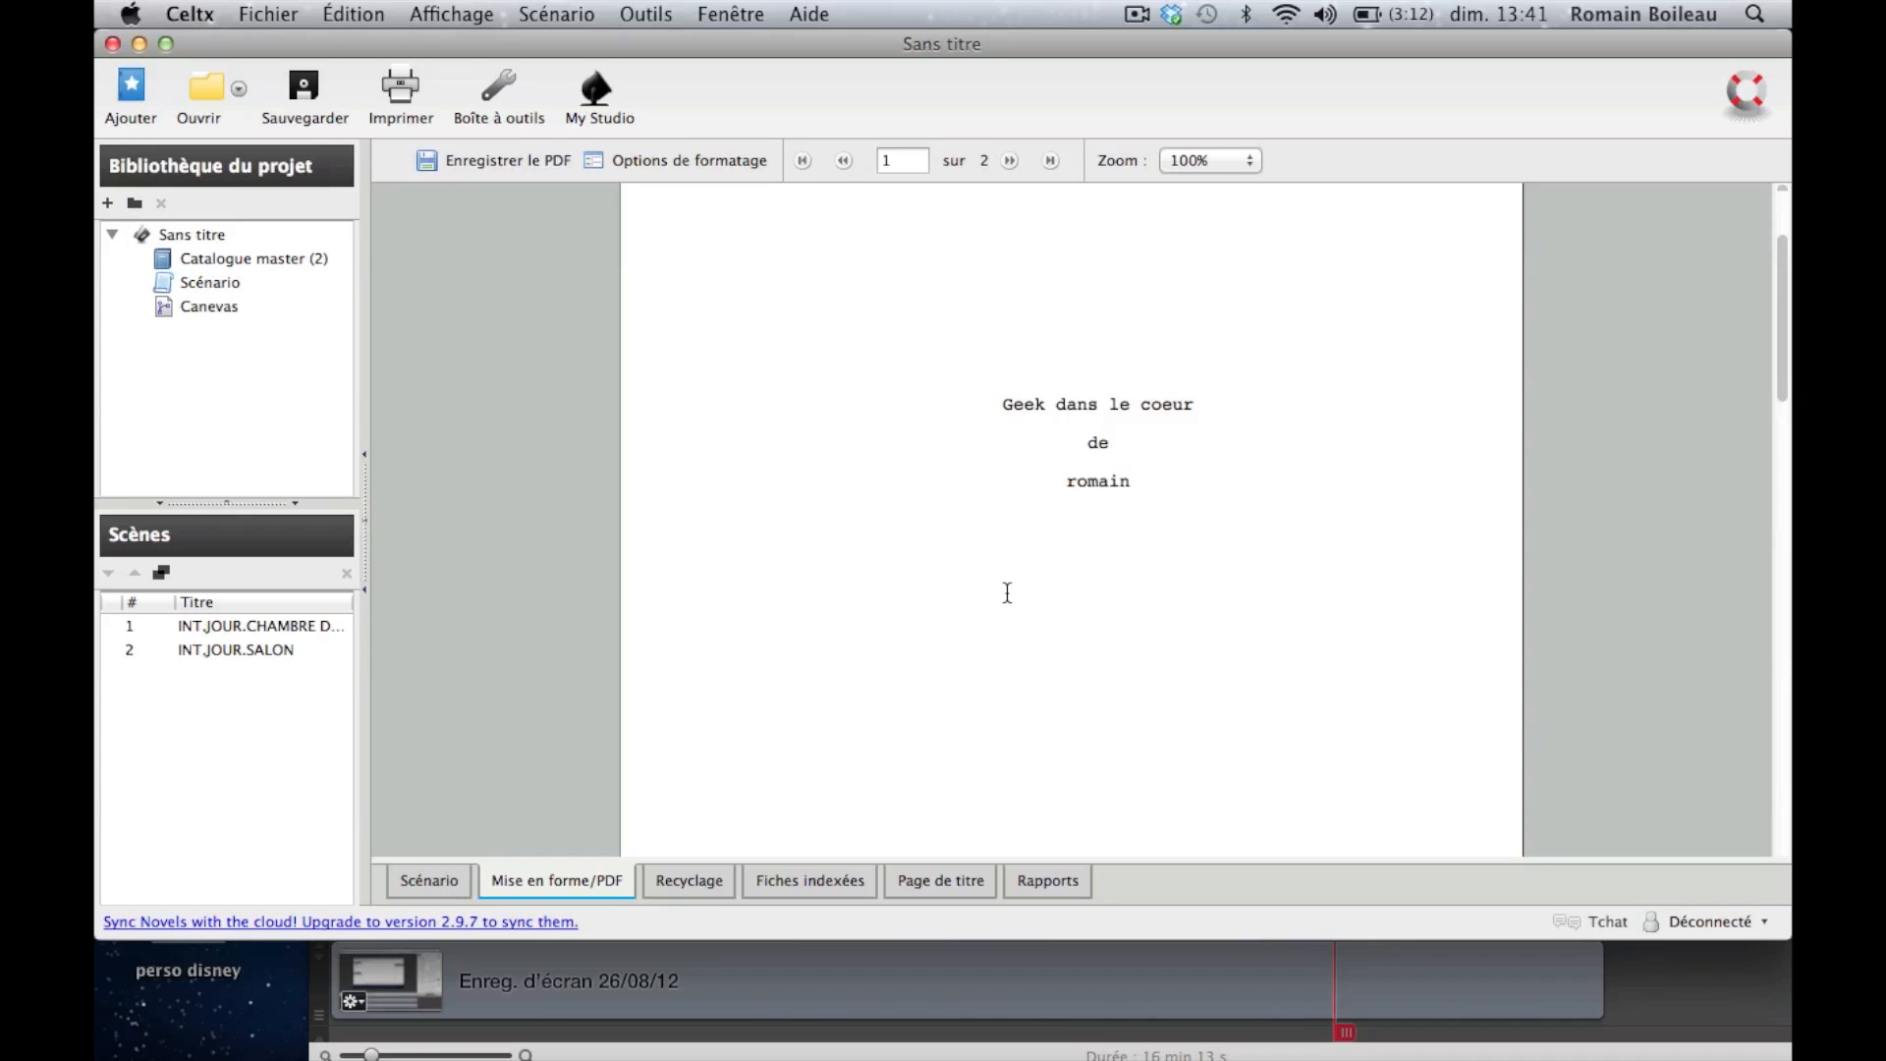
scroll(1007, 592, "up", 4)
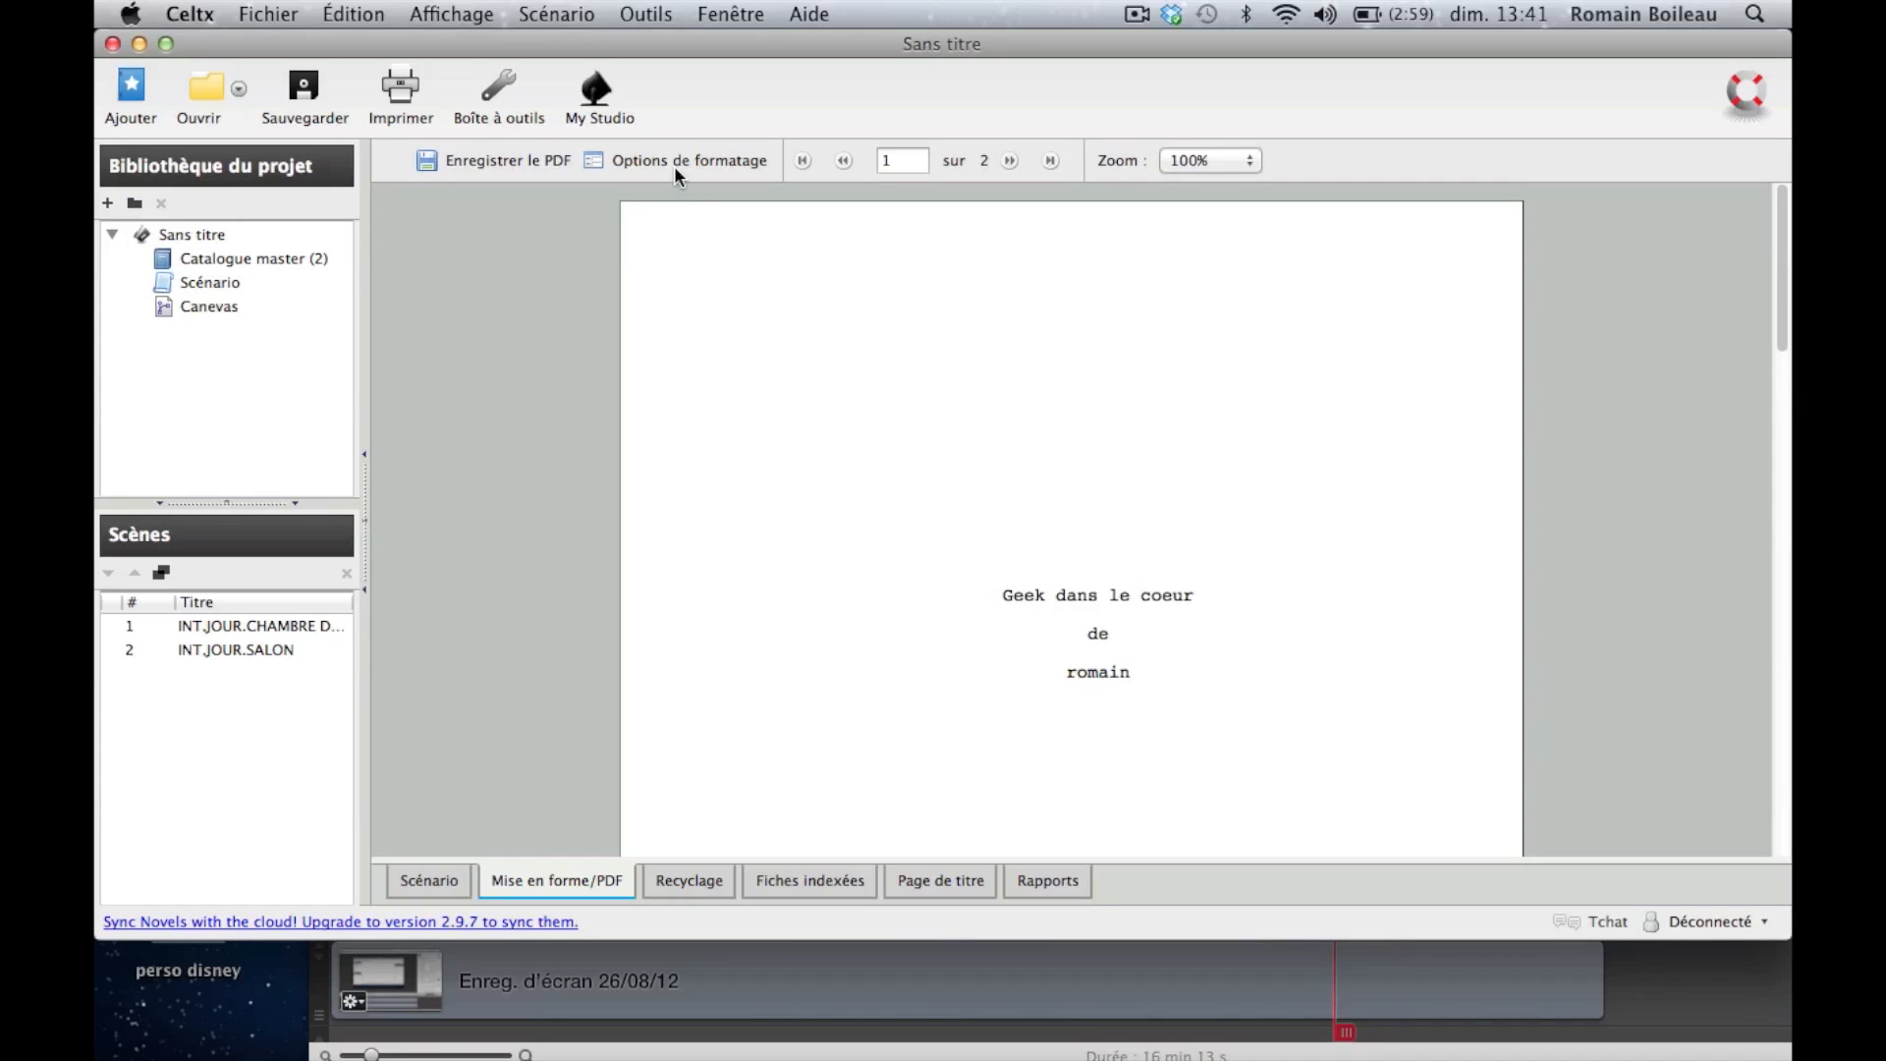
Step: Set the scene numbers to display at Gauche in the general formatting options and apply them
left_click(625, 161)
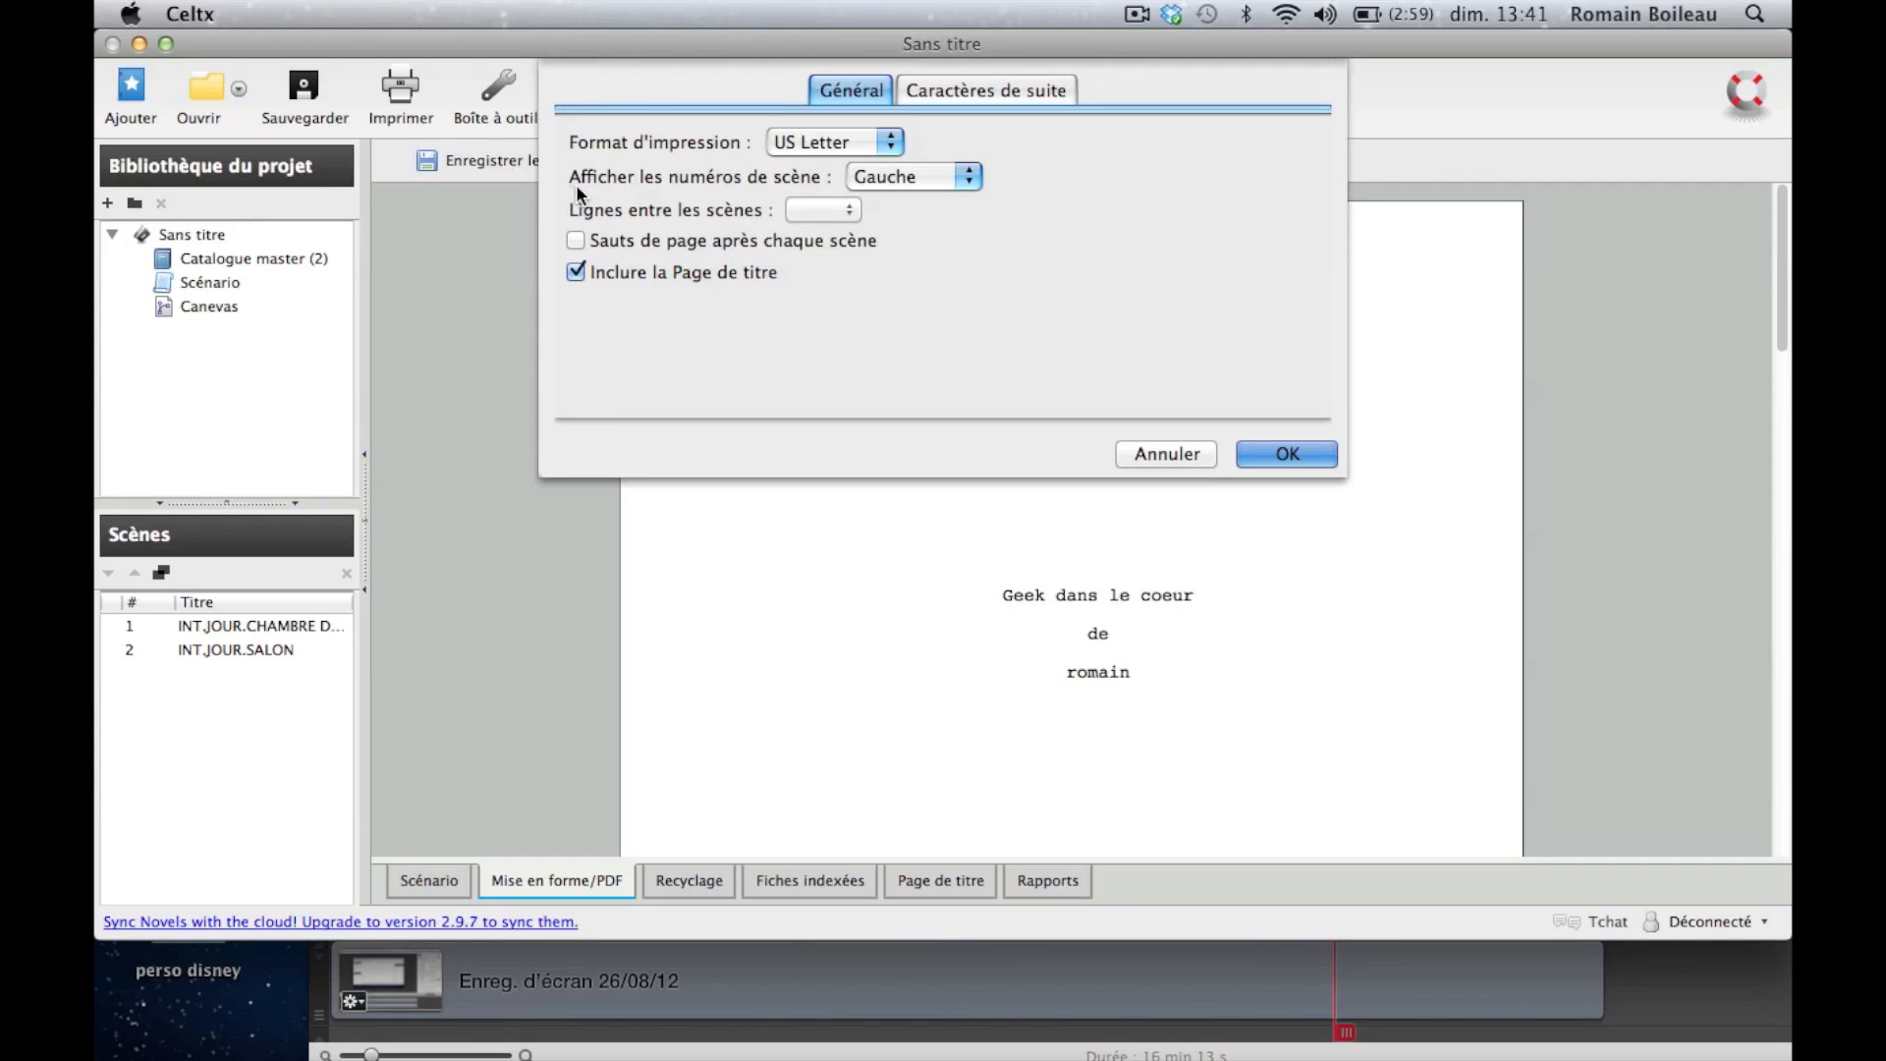
left_click(971, 177)
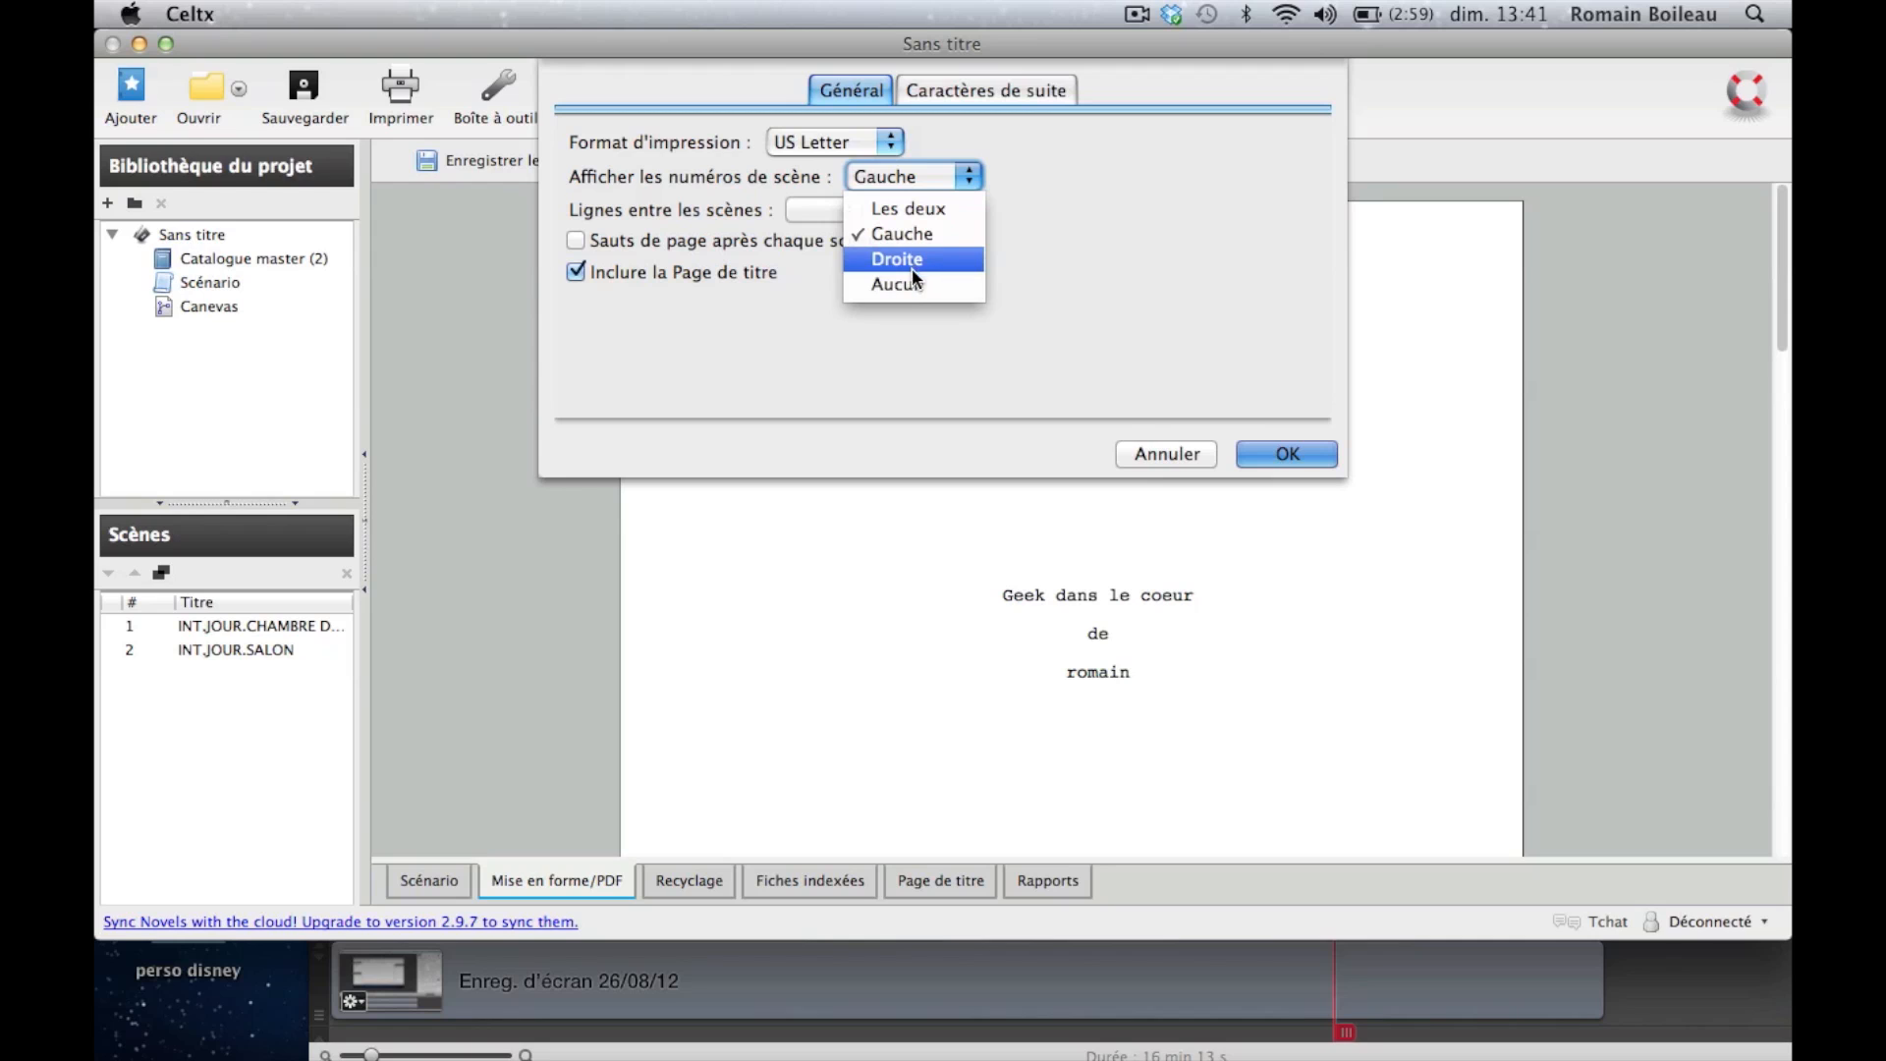
left_click(904, 234)
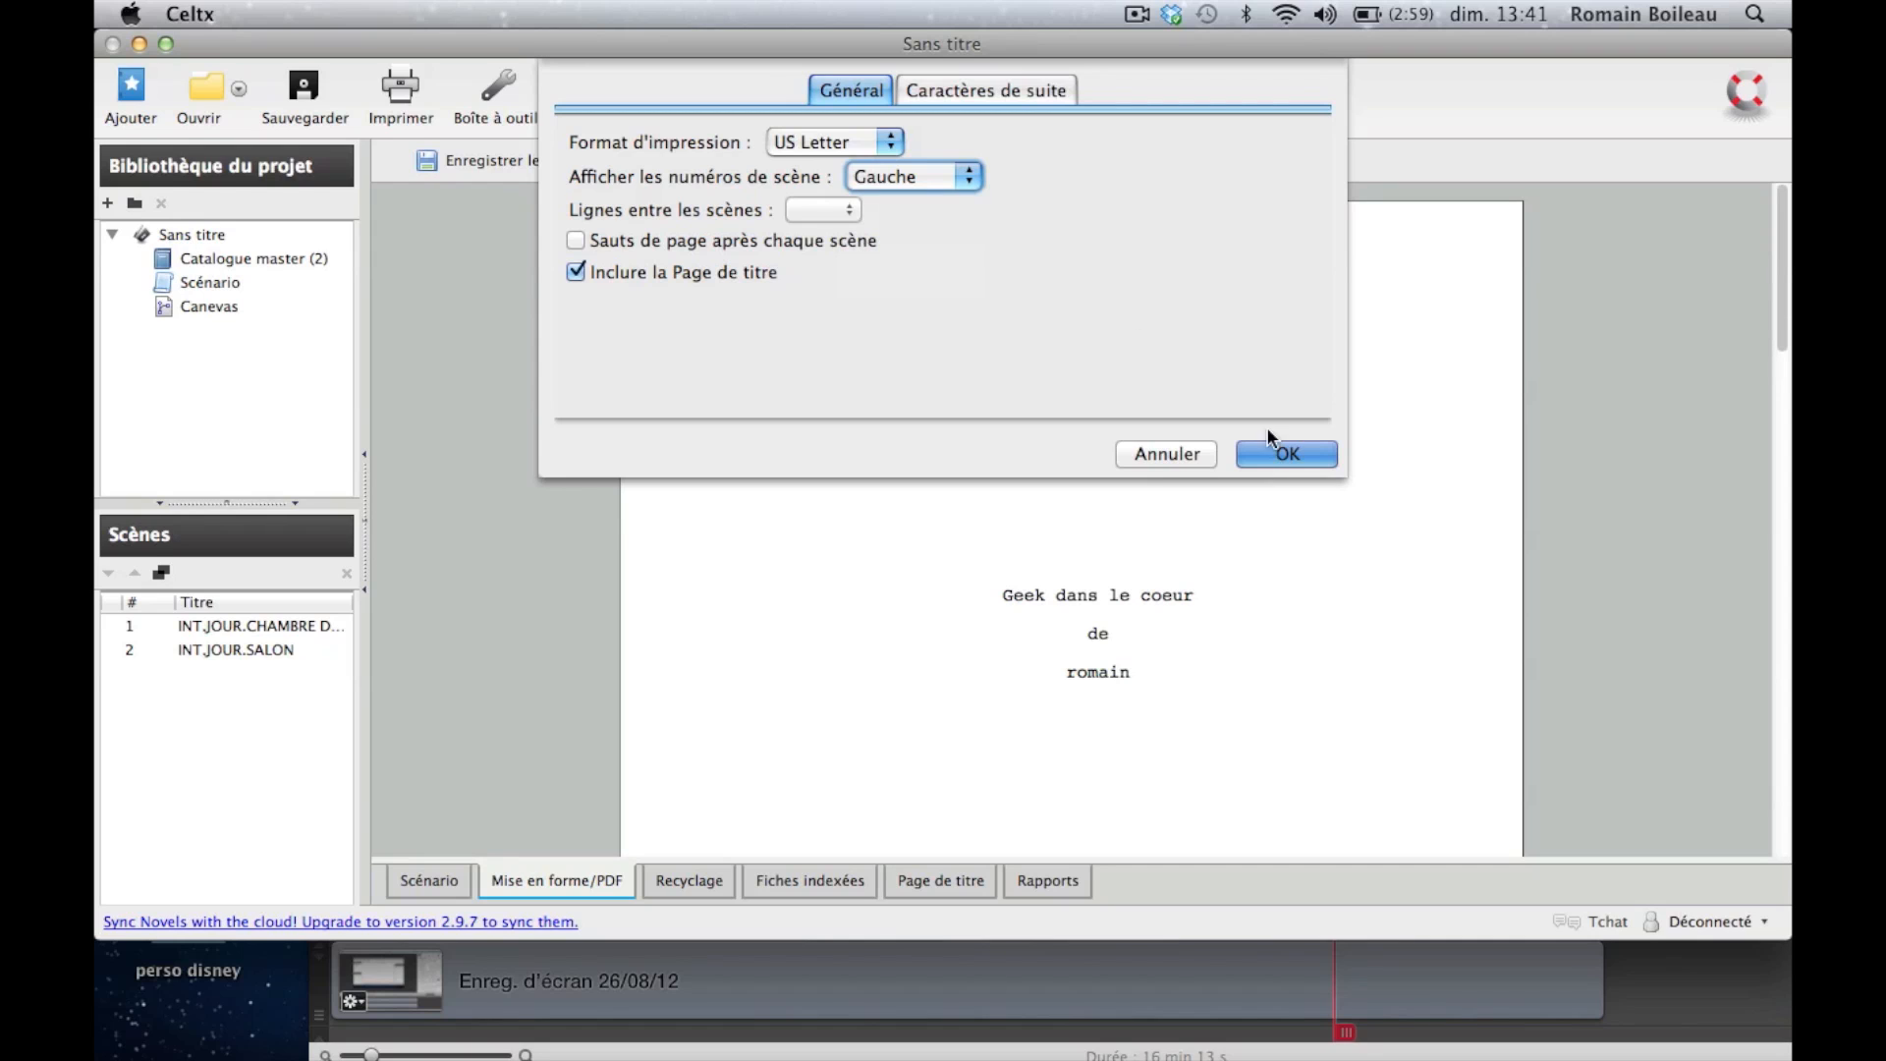
left_click(1265, 450)
Step: Examine the scene numbering and the layout of both scenes in the formatted preview
scroll(1139, 467, "down", 10)
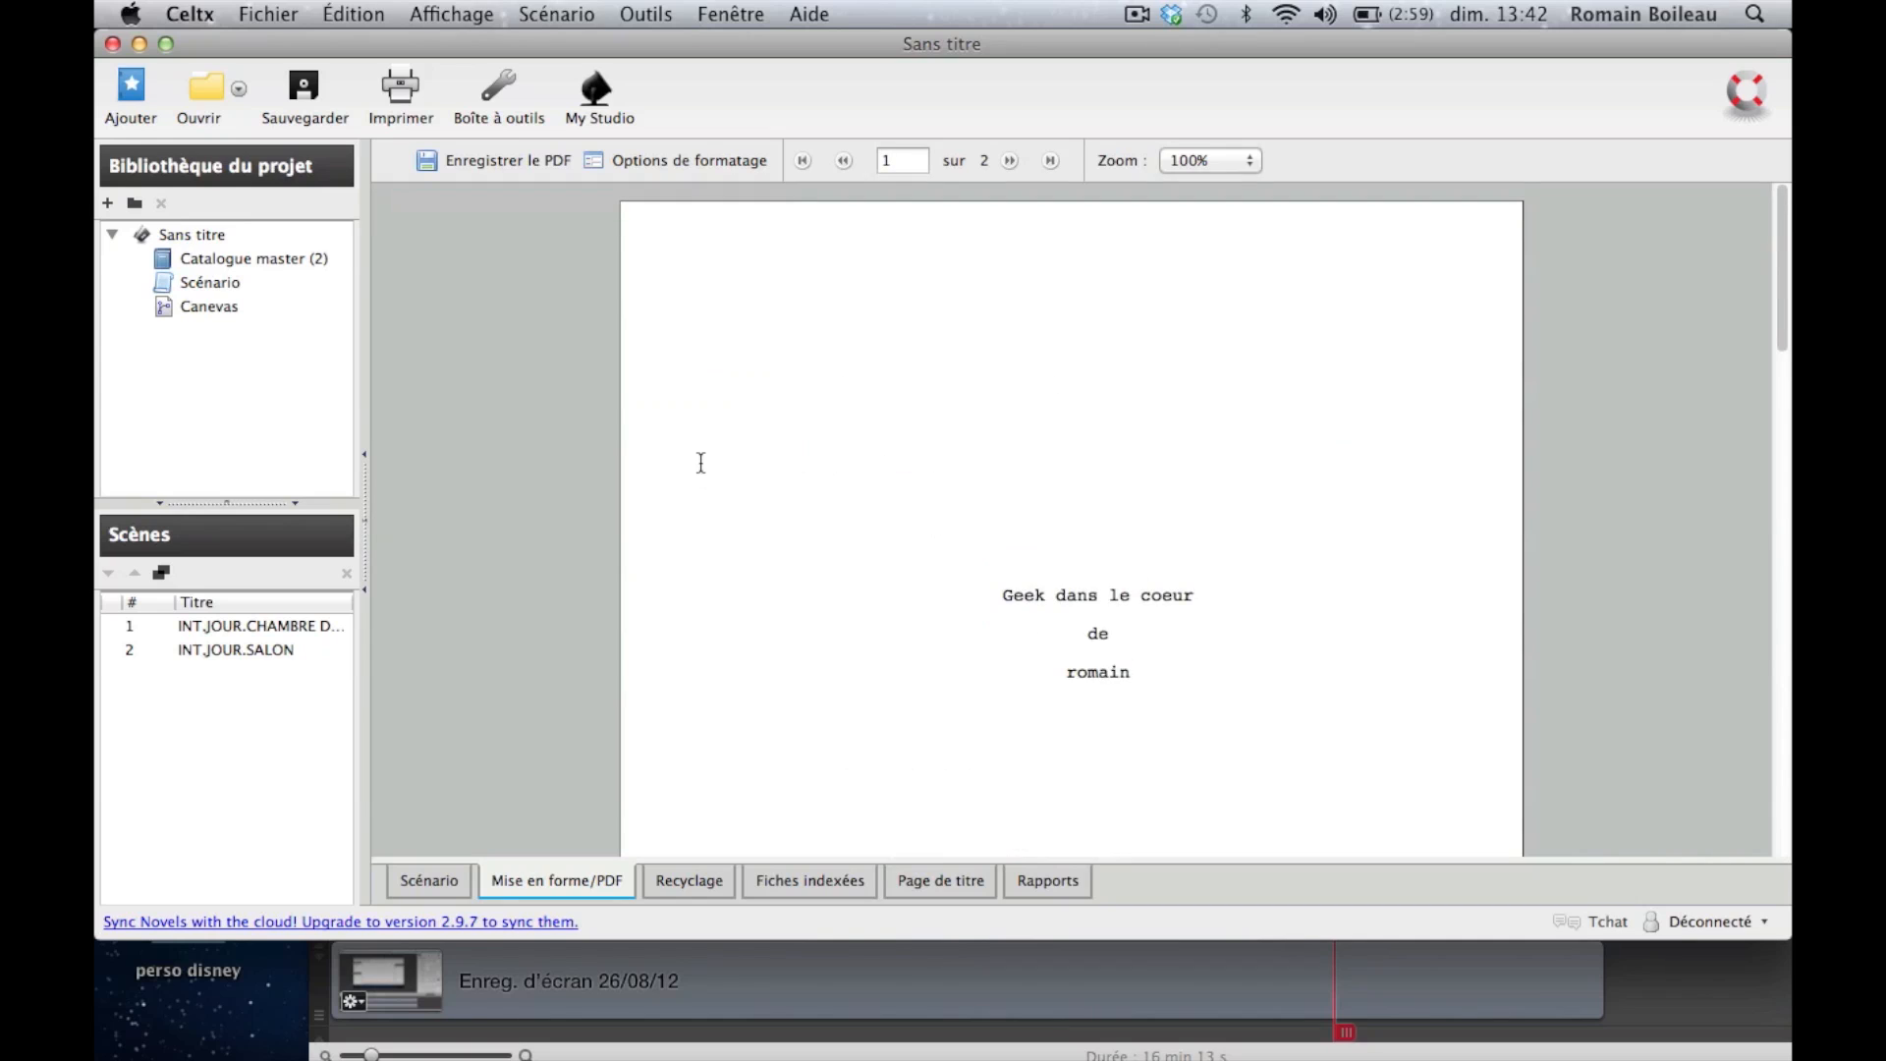
scroll(757, 484, "down", 10)
scroll(760, 485, "up", 2)
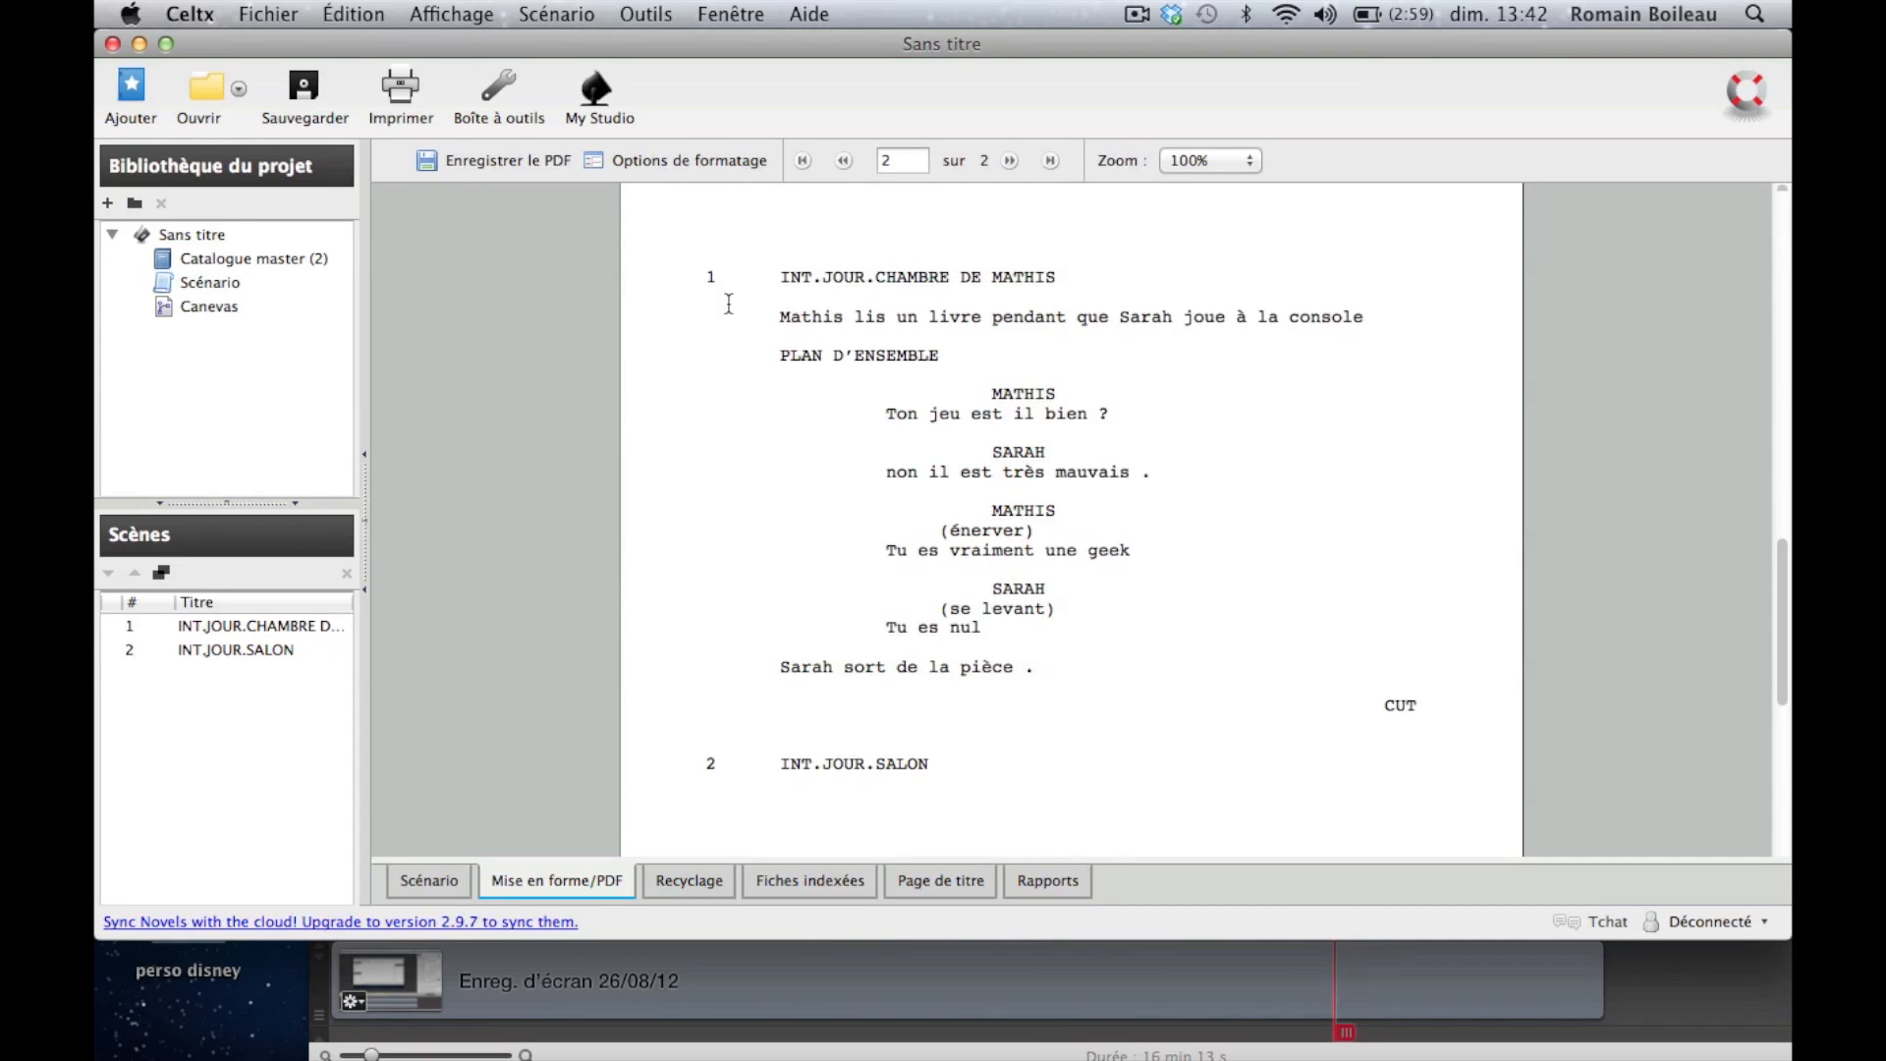
scroll(731, 813, "down", 8)
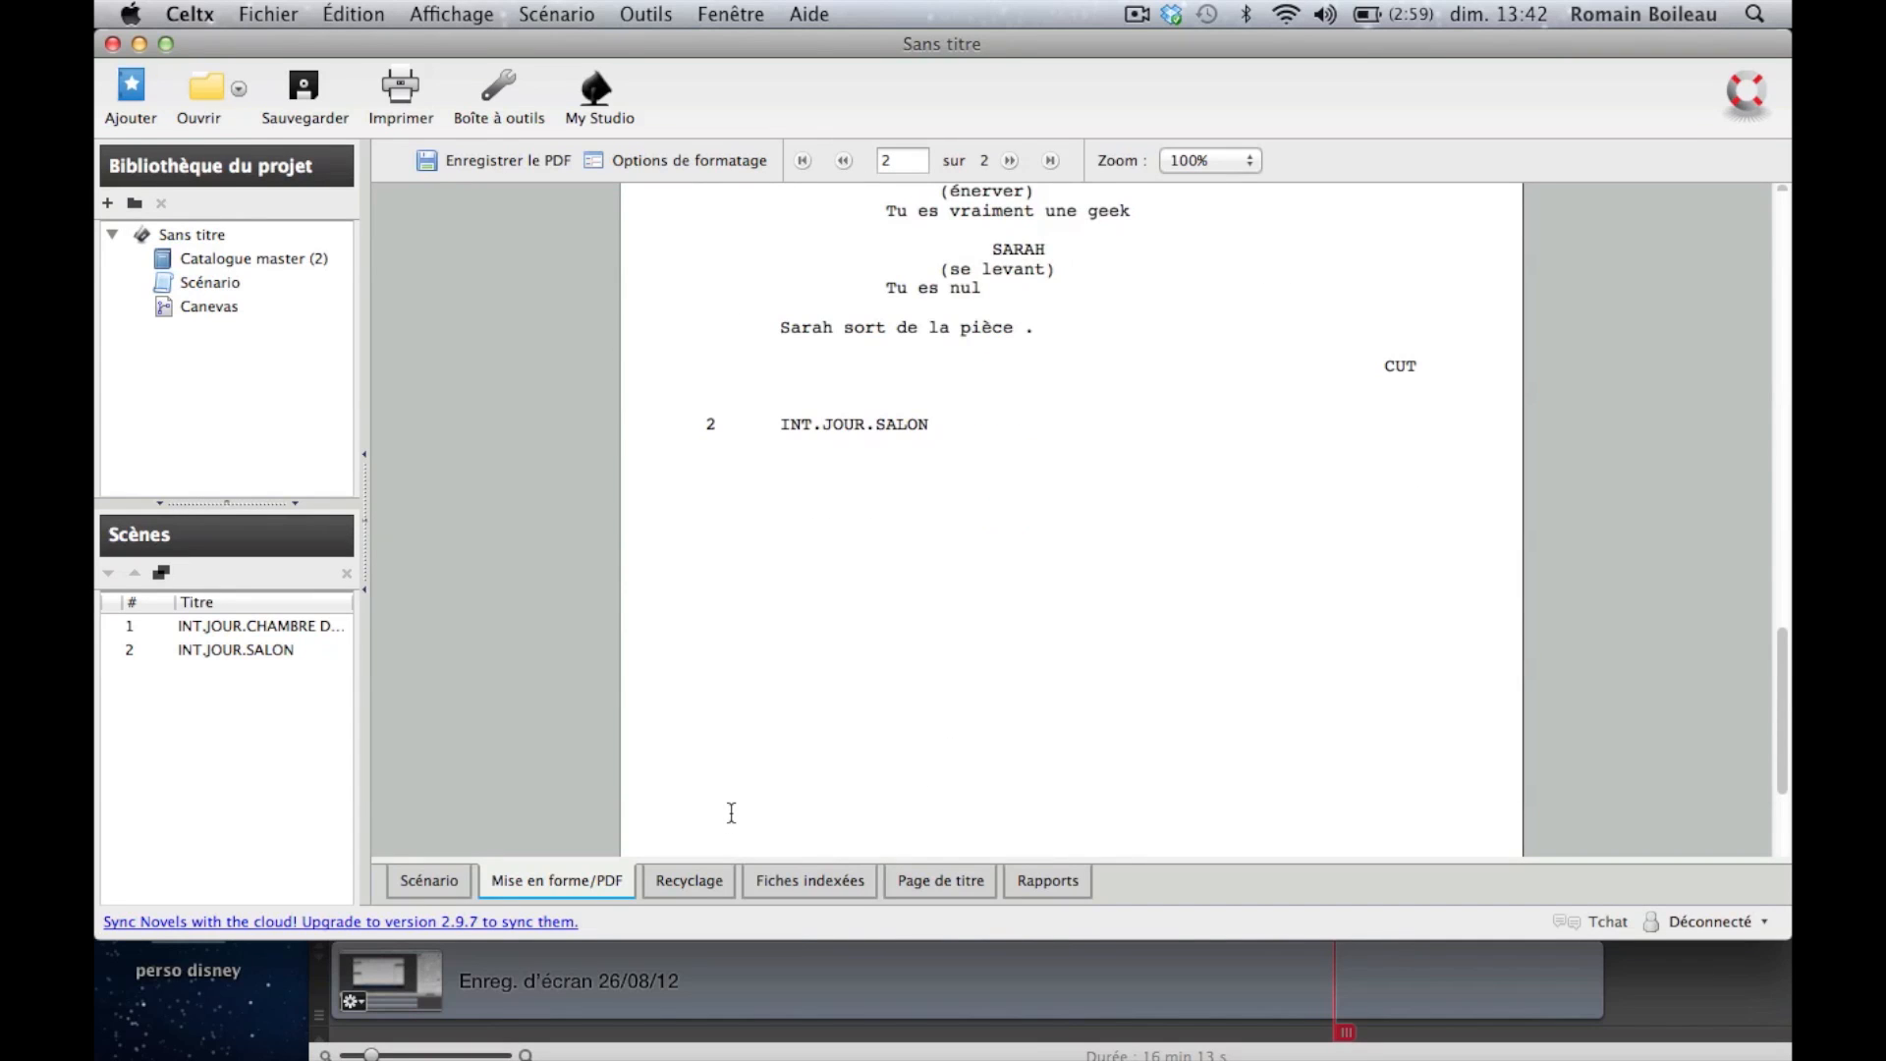
scroll(731, 812, "up", 20)
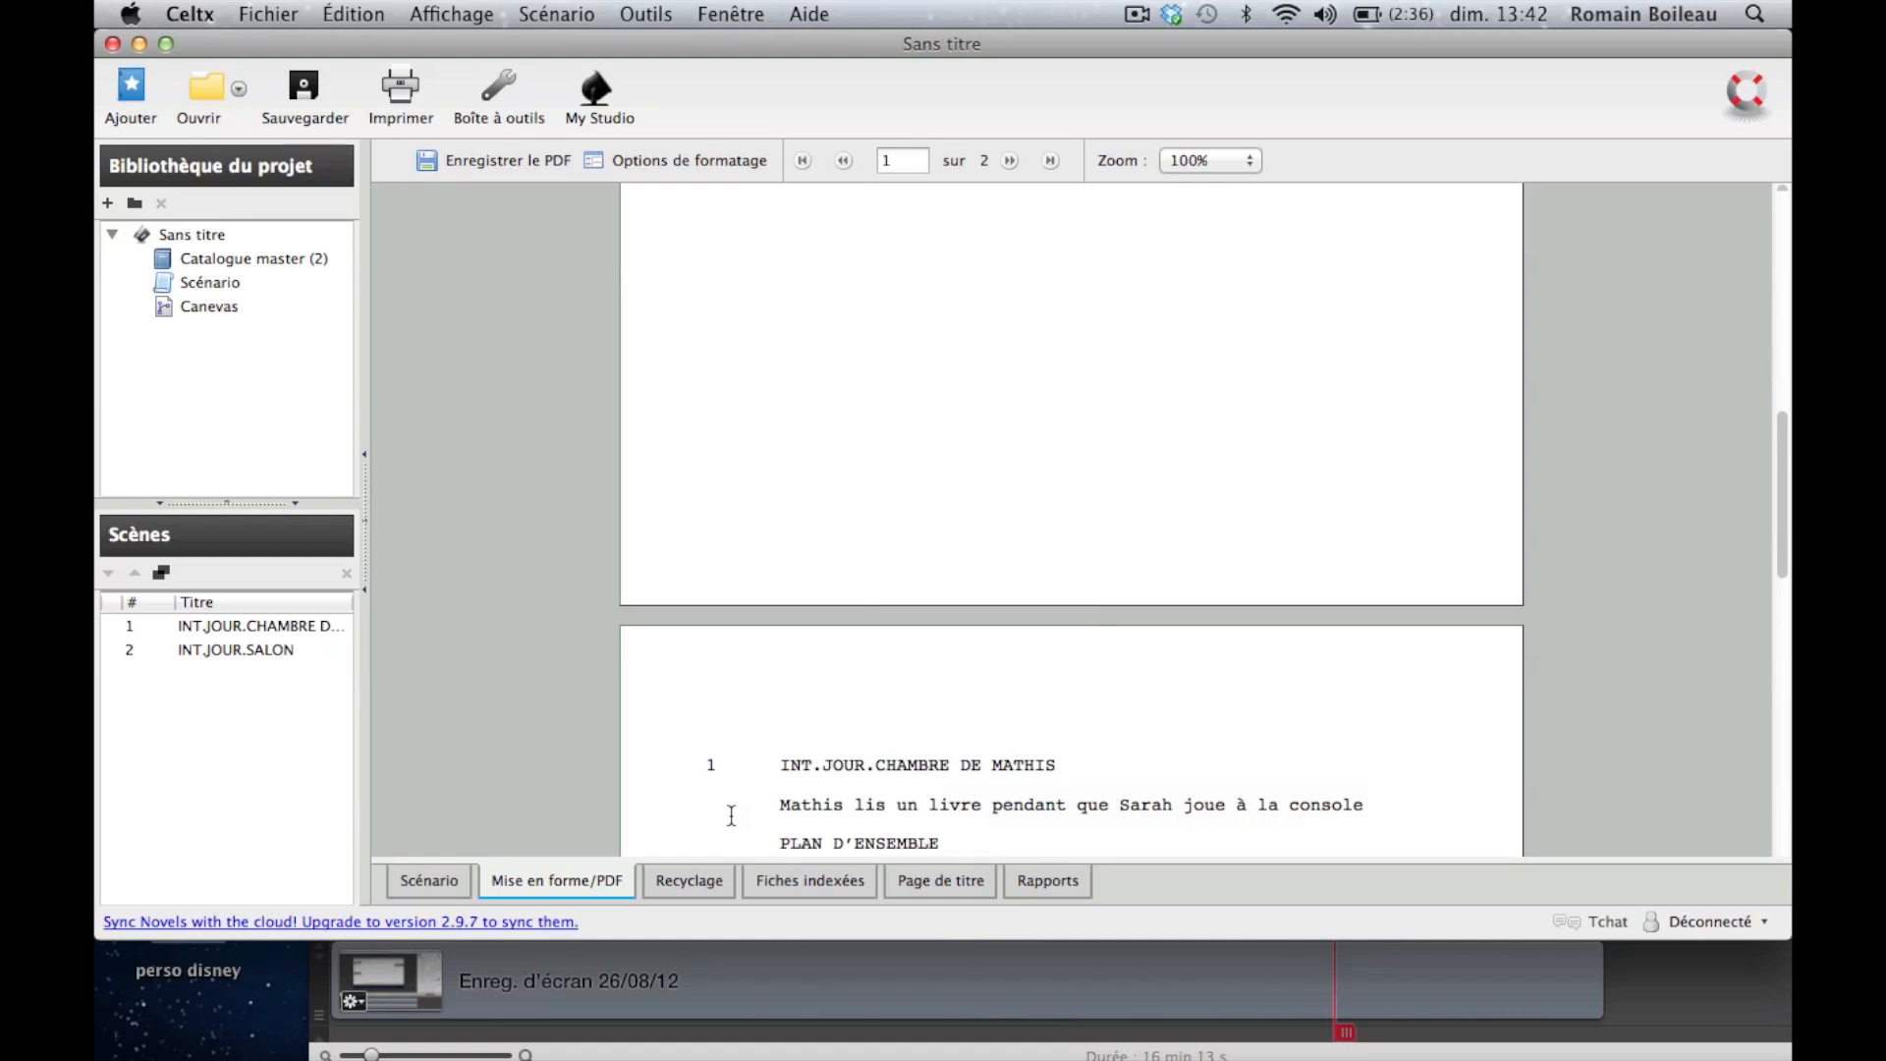
scroll(823, 770, "up", 10)
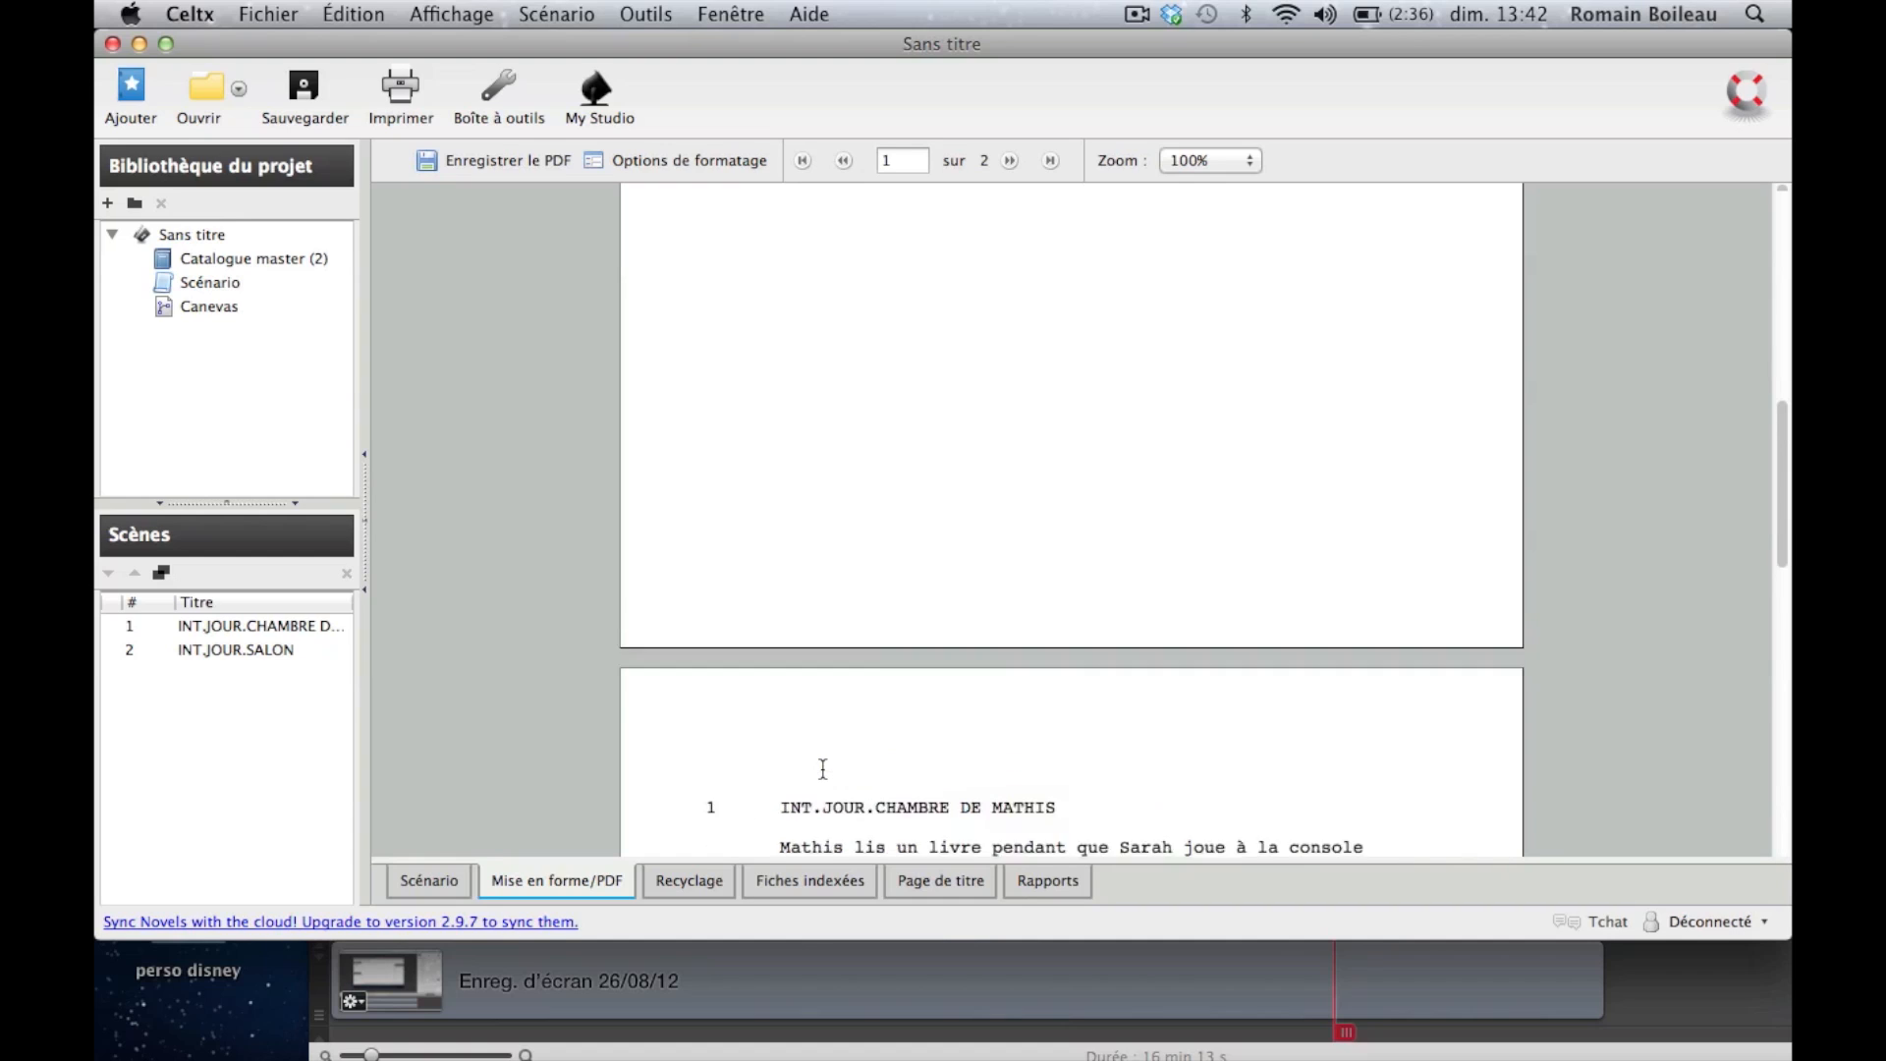
left_click(485, 161)
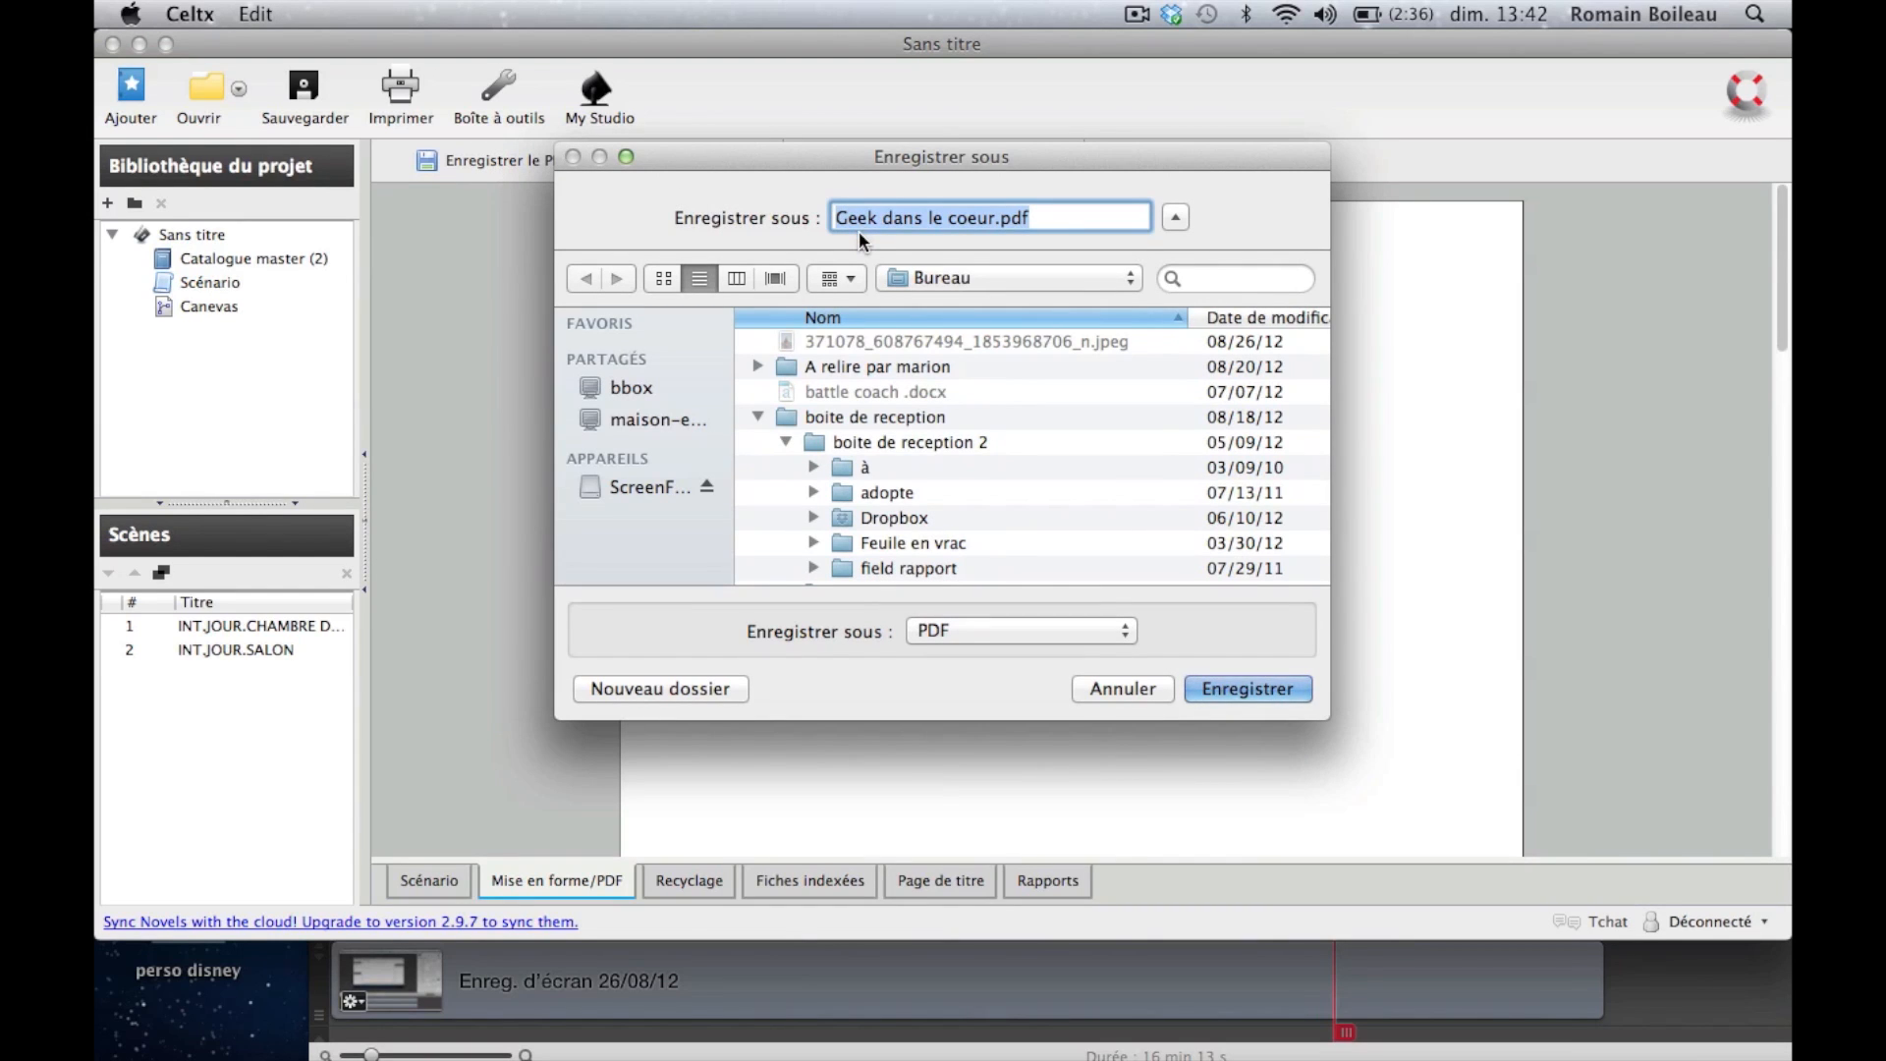
left_click(1053, 276)
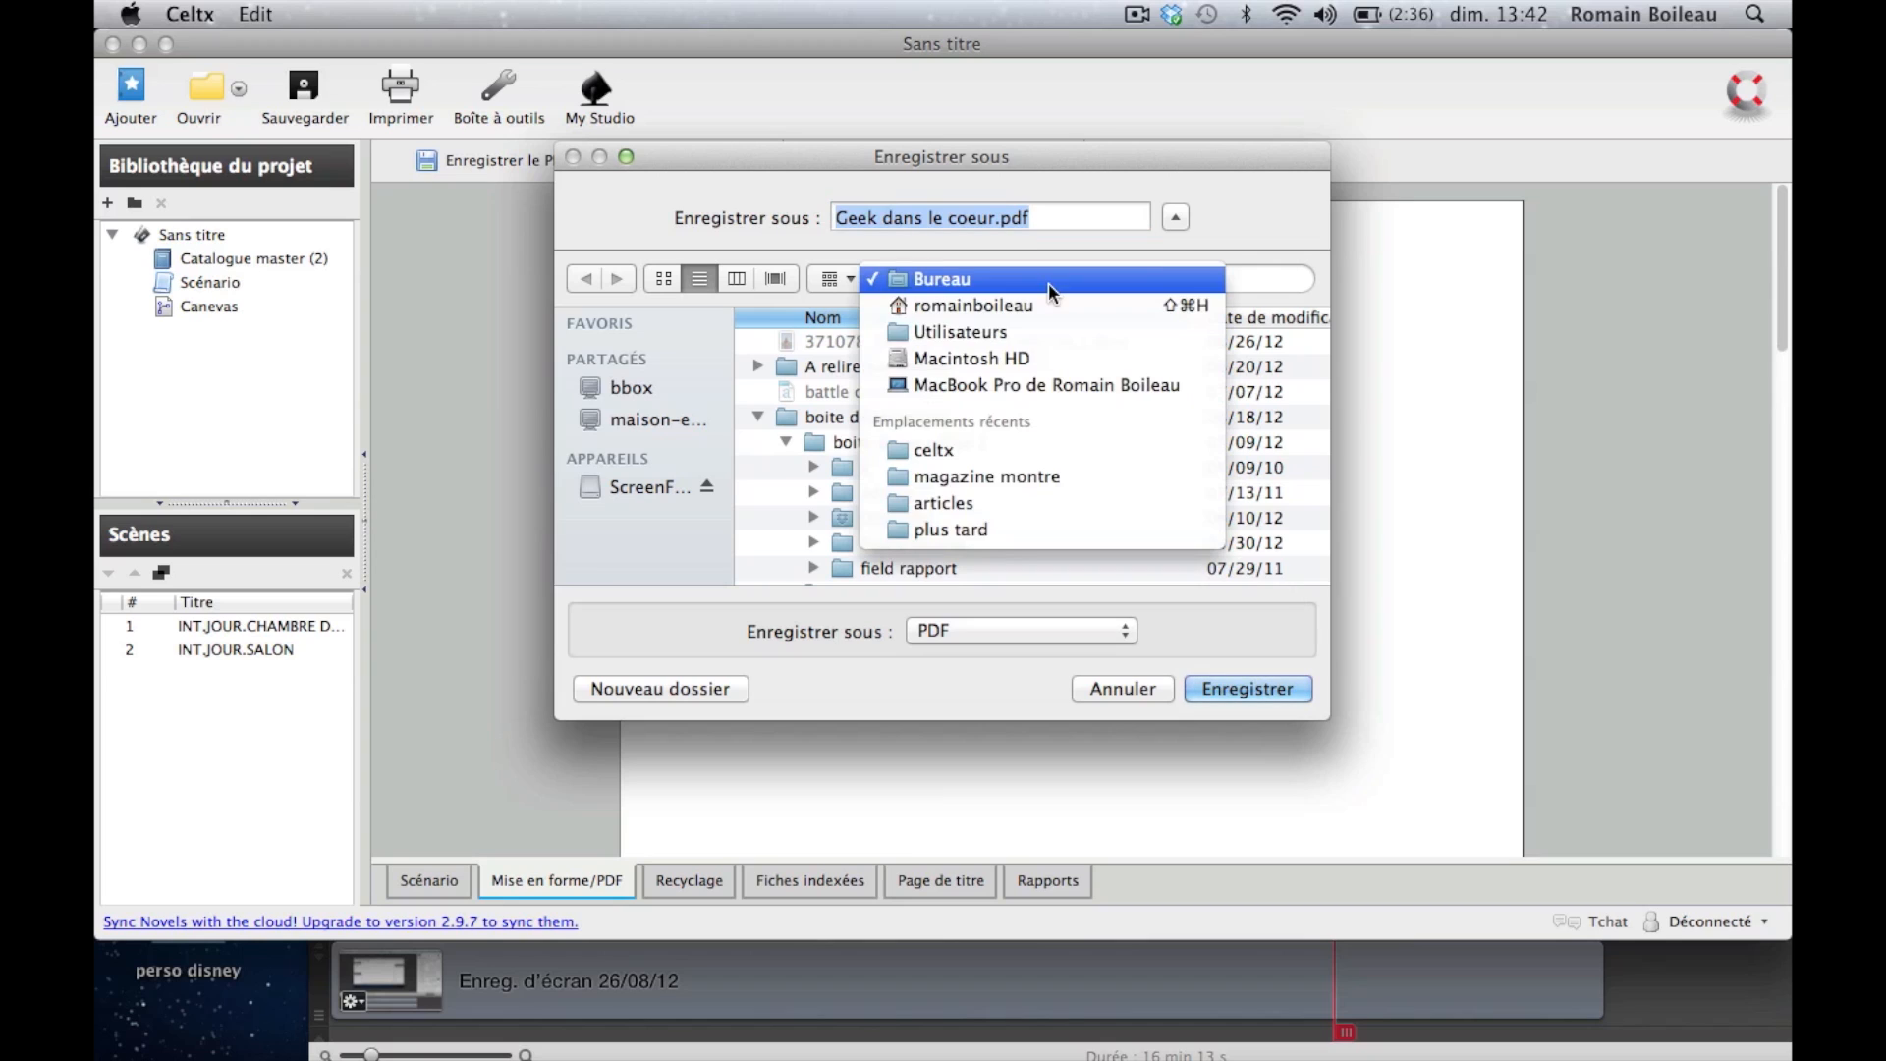
left_click(1374, 403)
left_click(1121, 689)
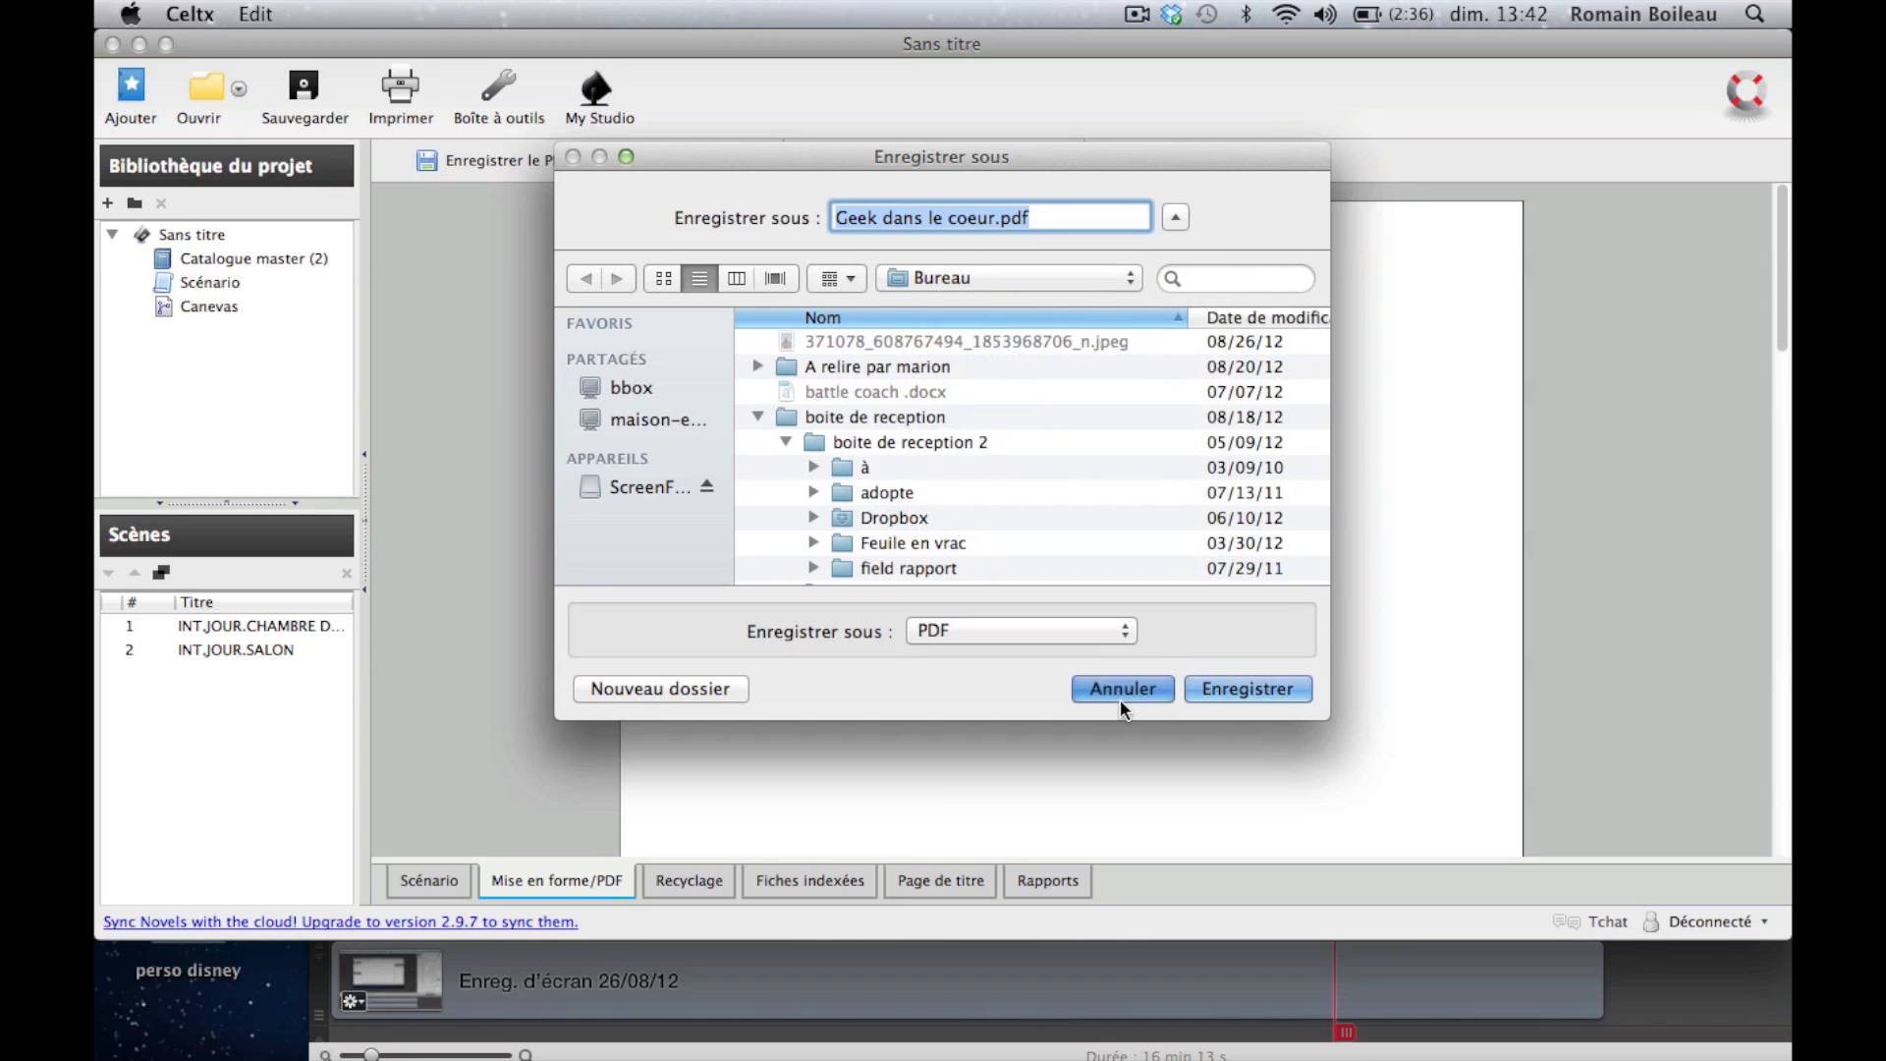
Step: Return to the script editor and regenerate the formatted PDF preview of the screenplay
scroll(1042, 558, "down", 10)
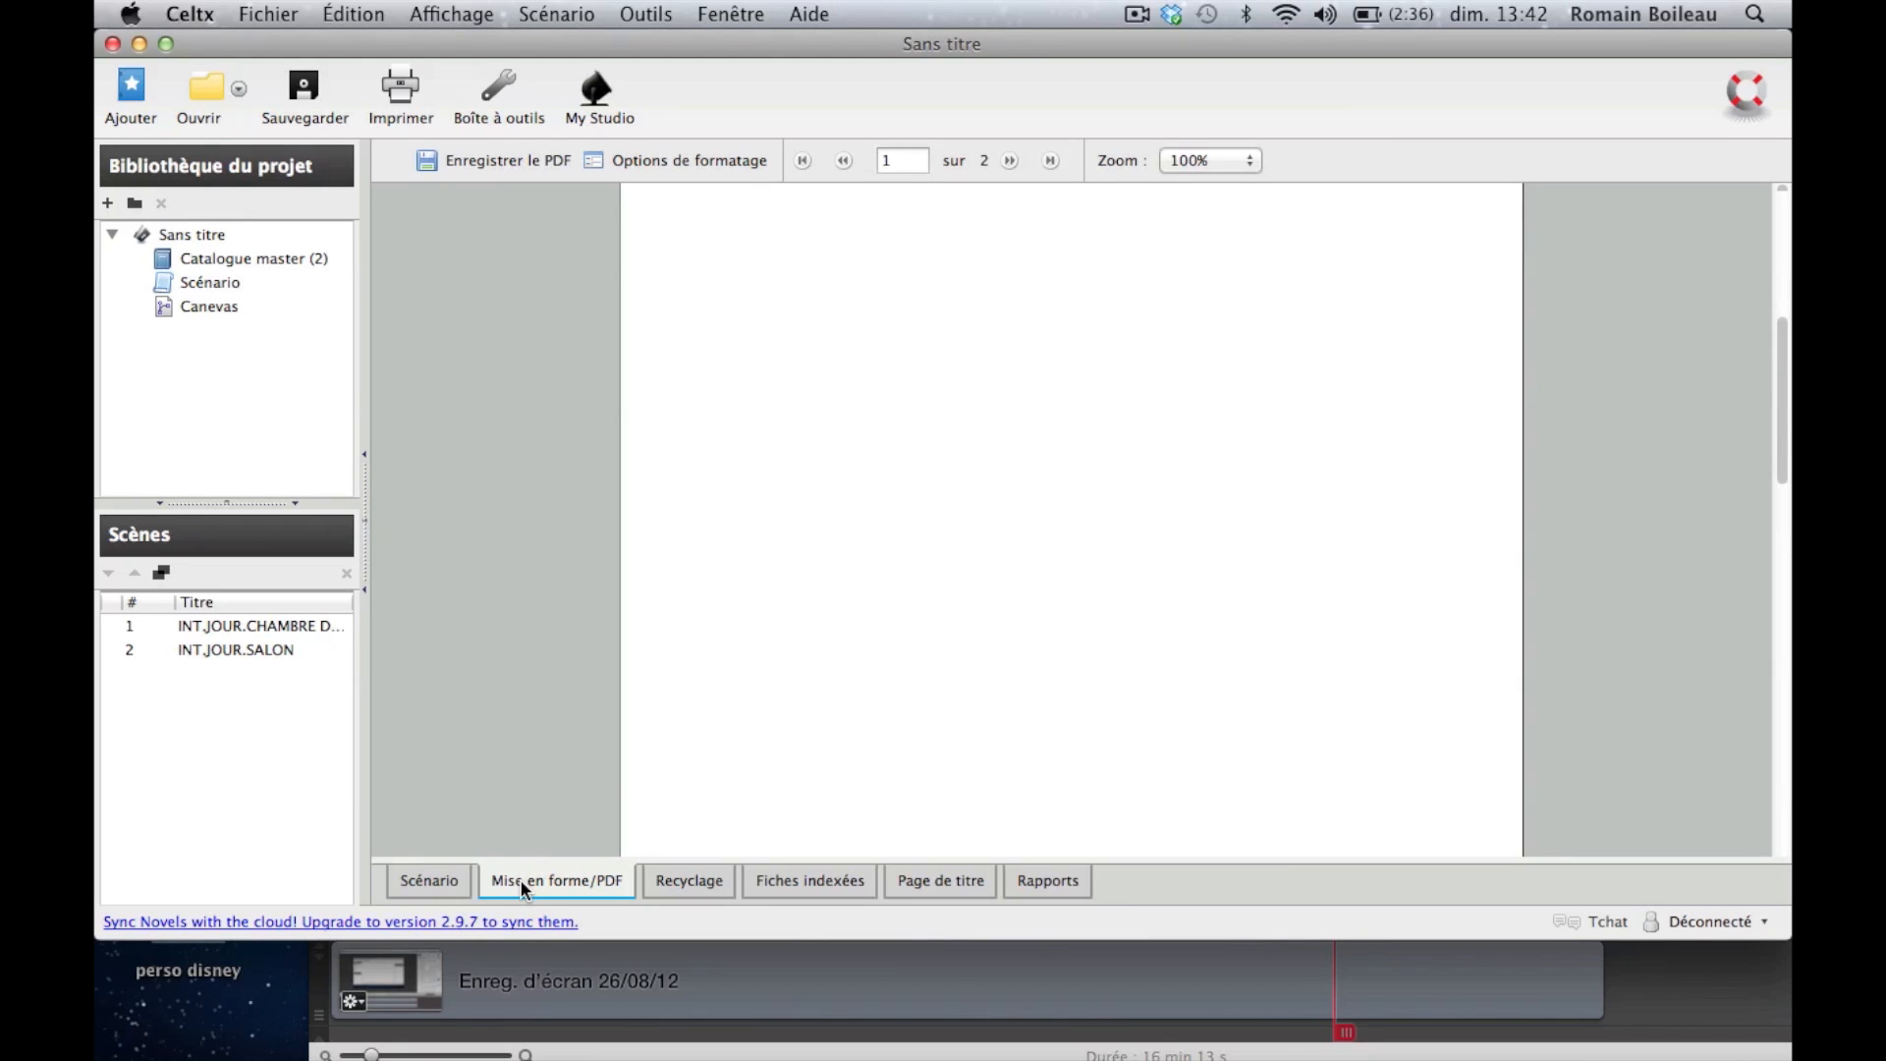
left_click(444, 889)
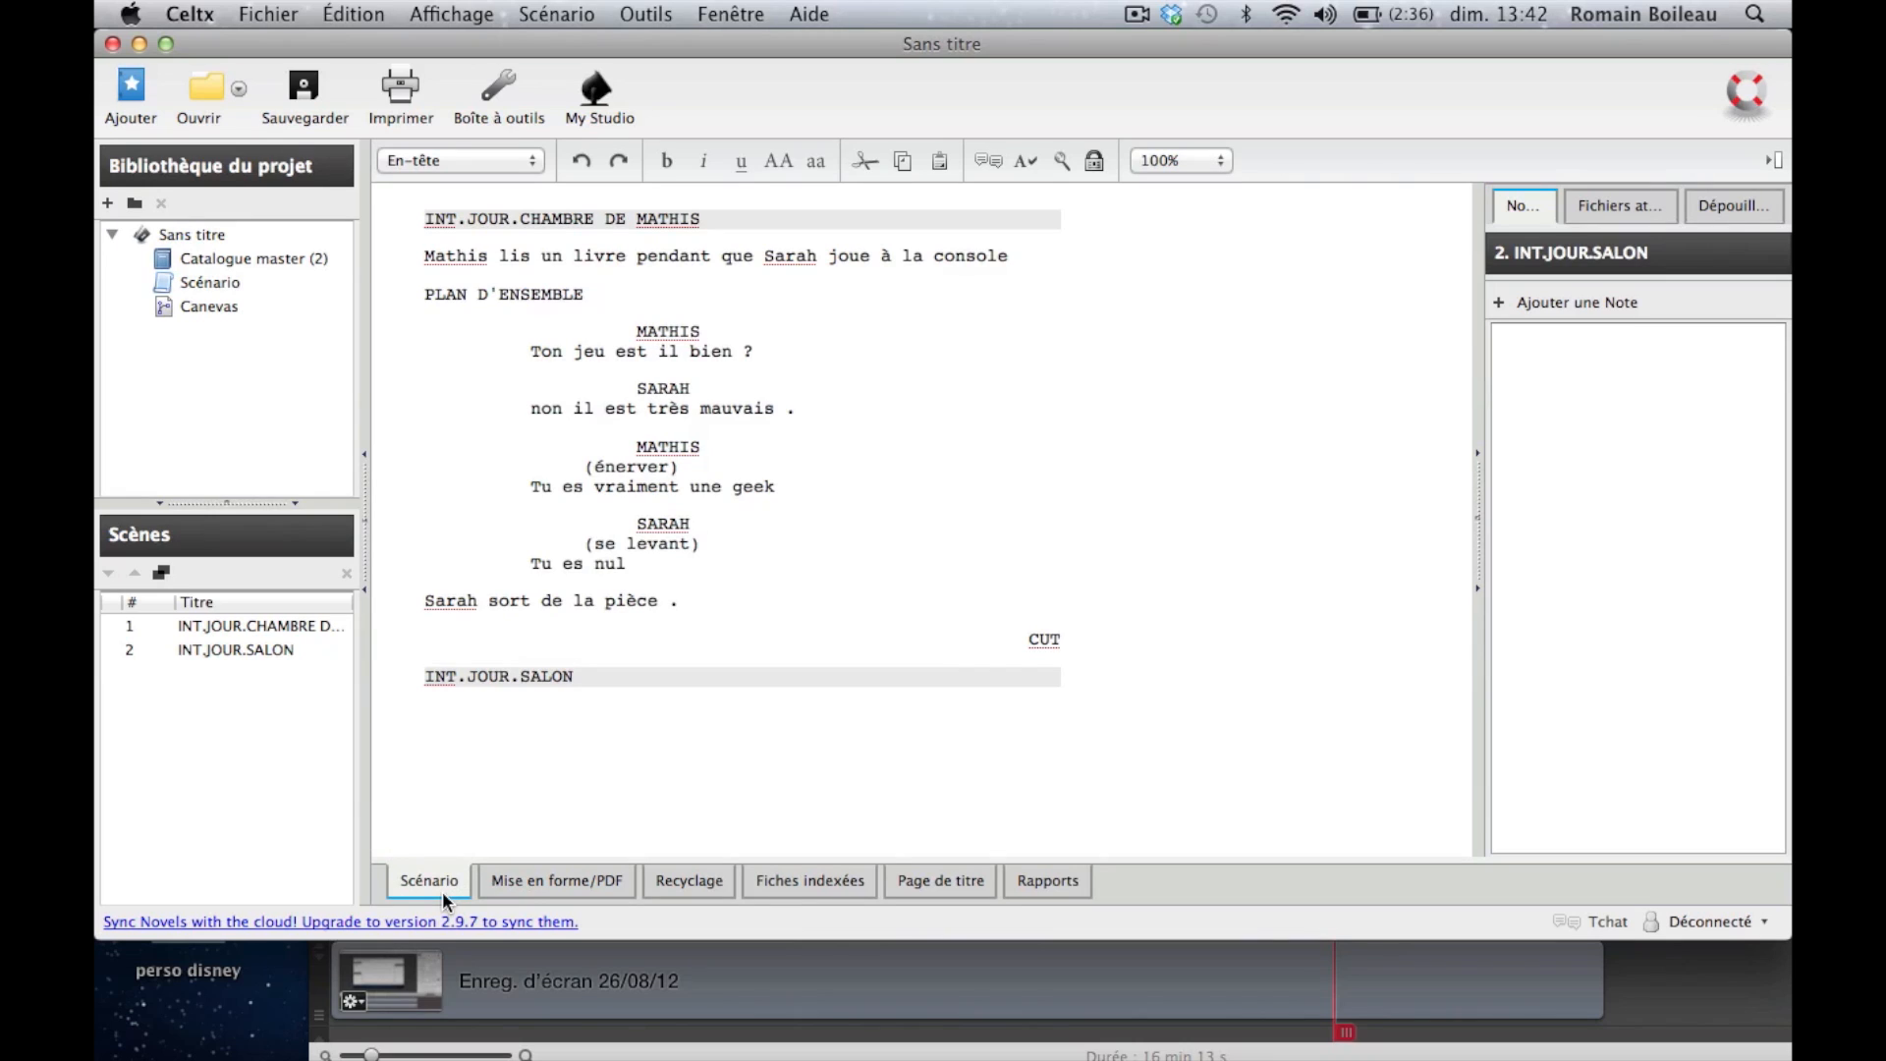
left_click(528, 882)
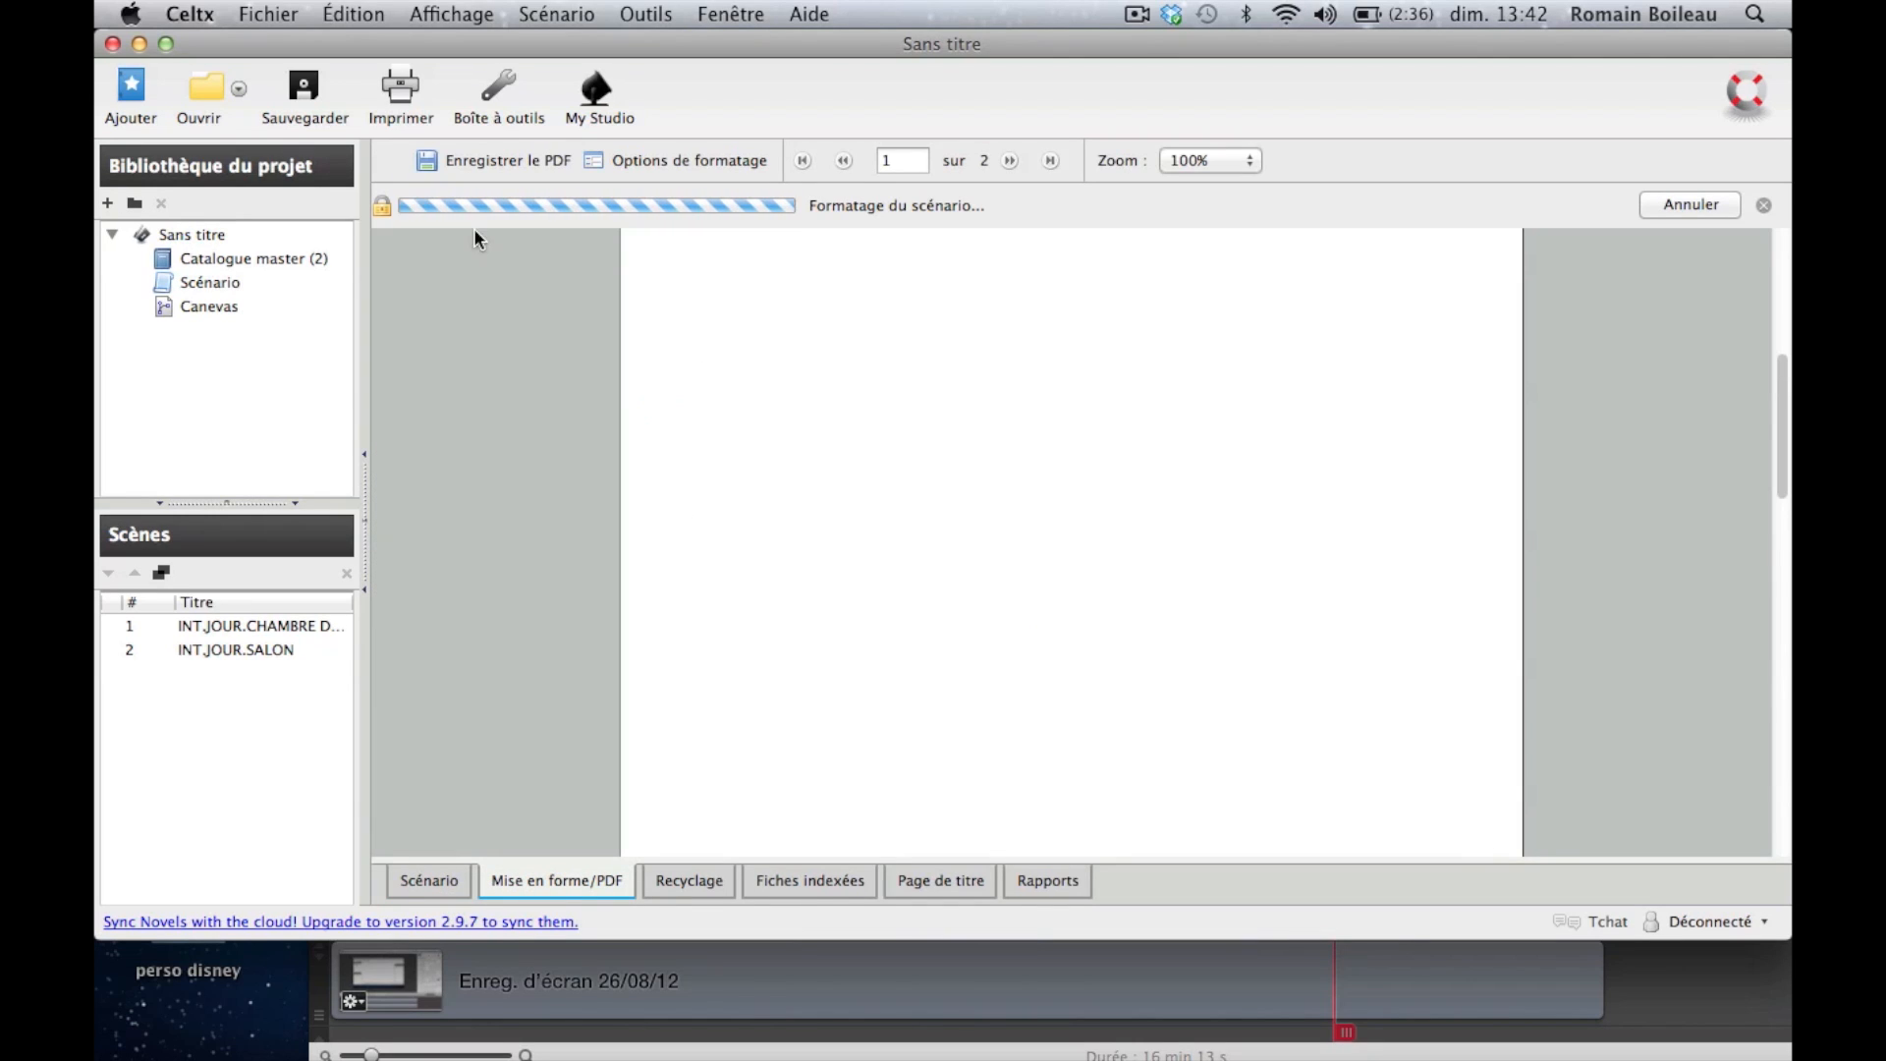